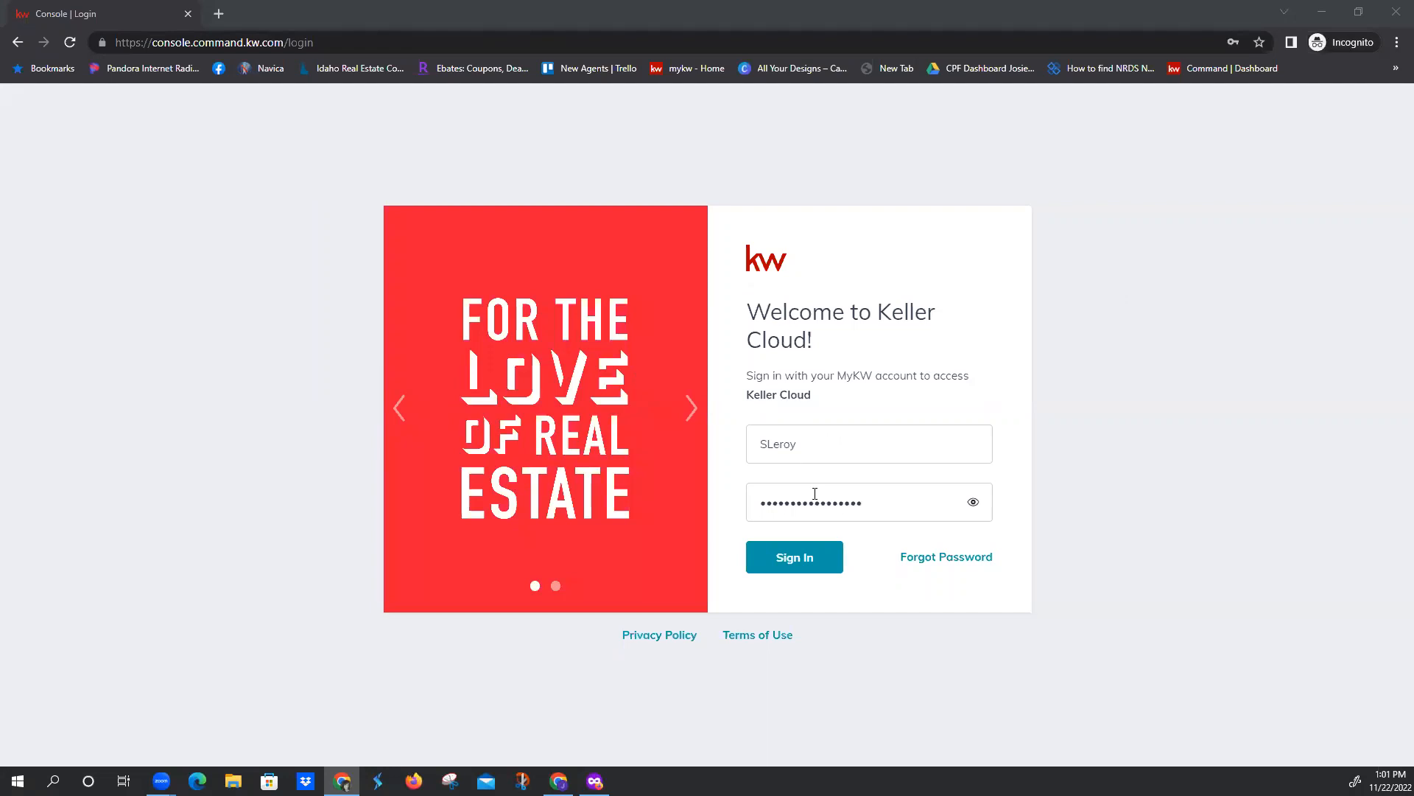
Sign in to Keller Cloud with the filled-in account credentials and open the Listings area
click(797, 574)
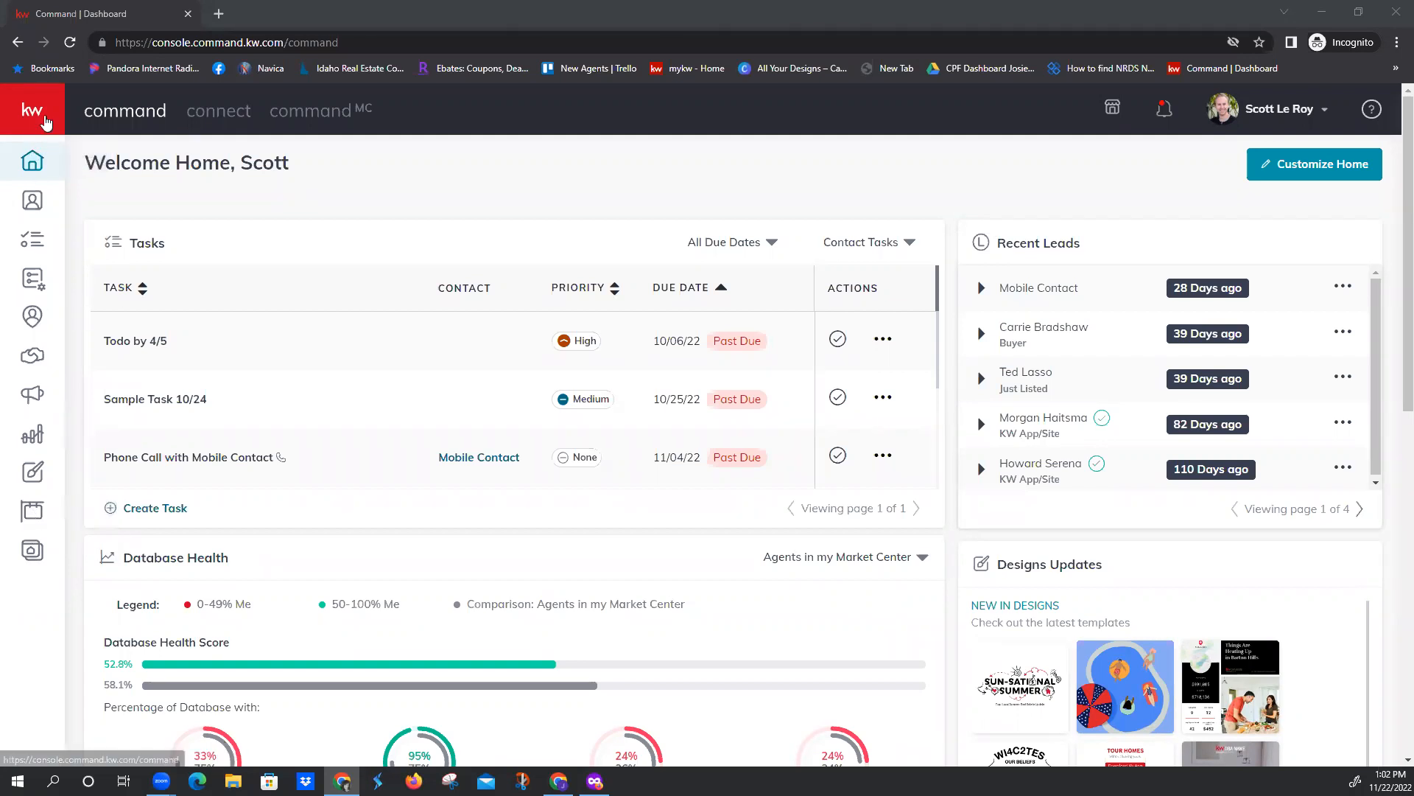
click(44, 121)
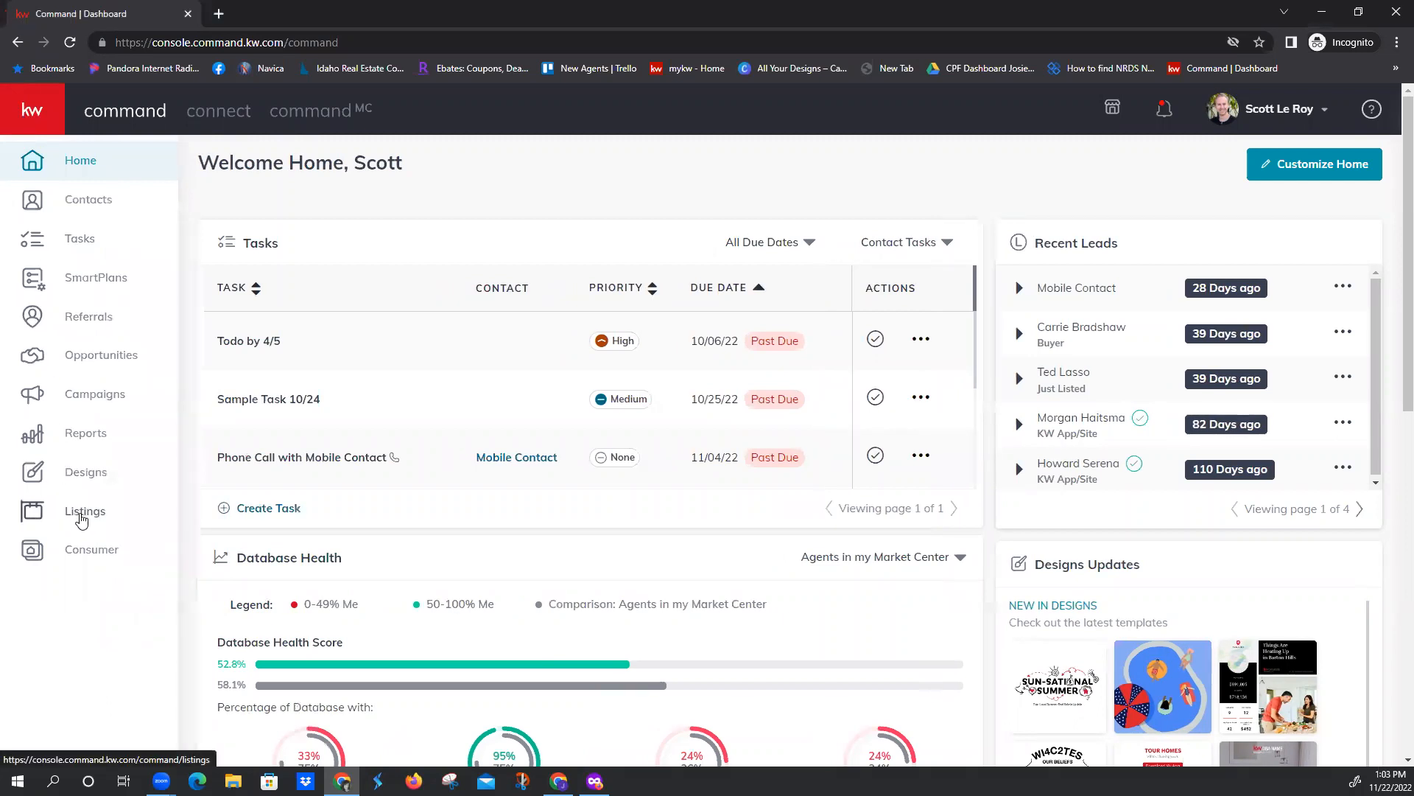
click(86, 516)
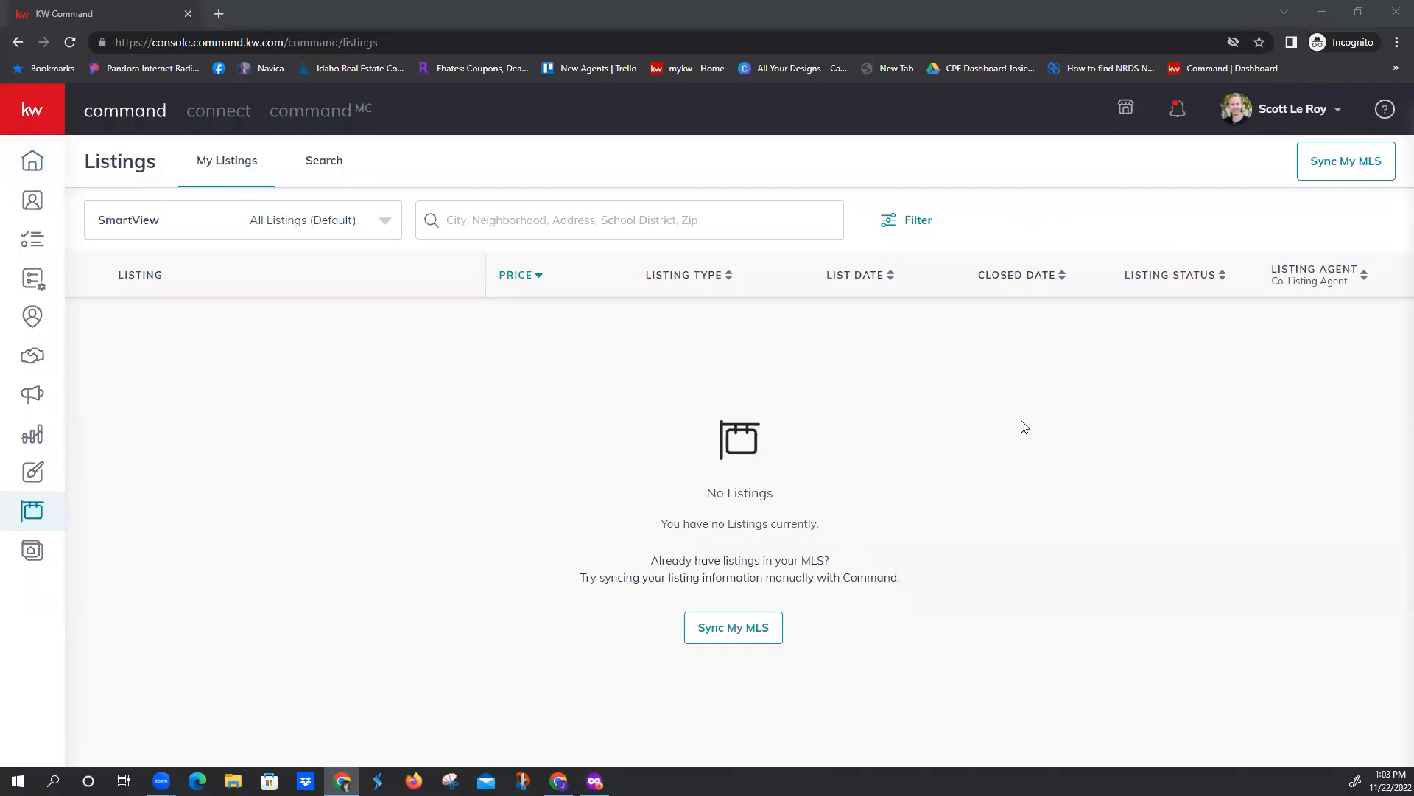
click(725, 632)
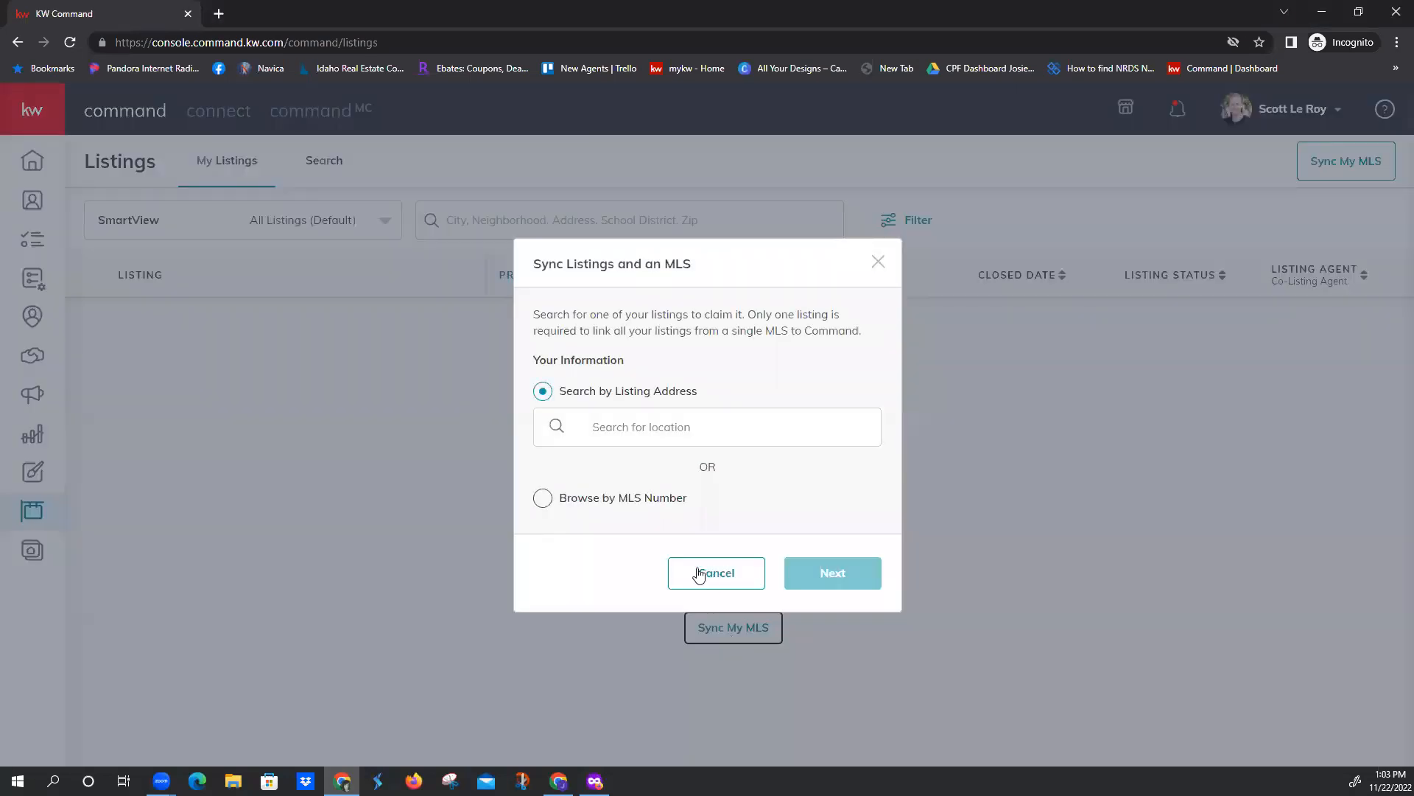
click(543, 500)
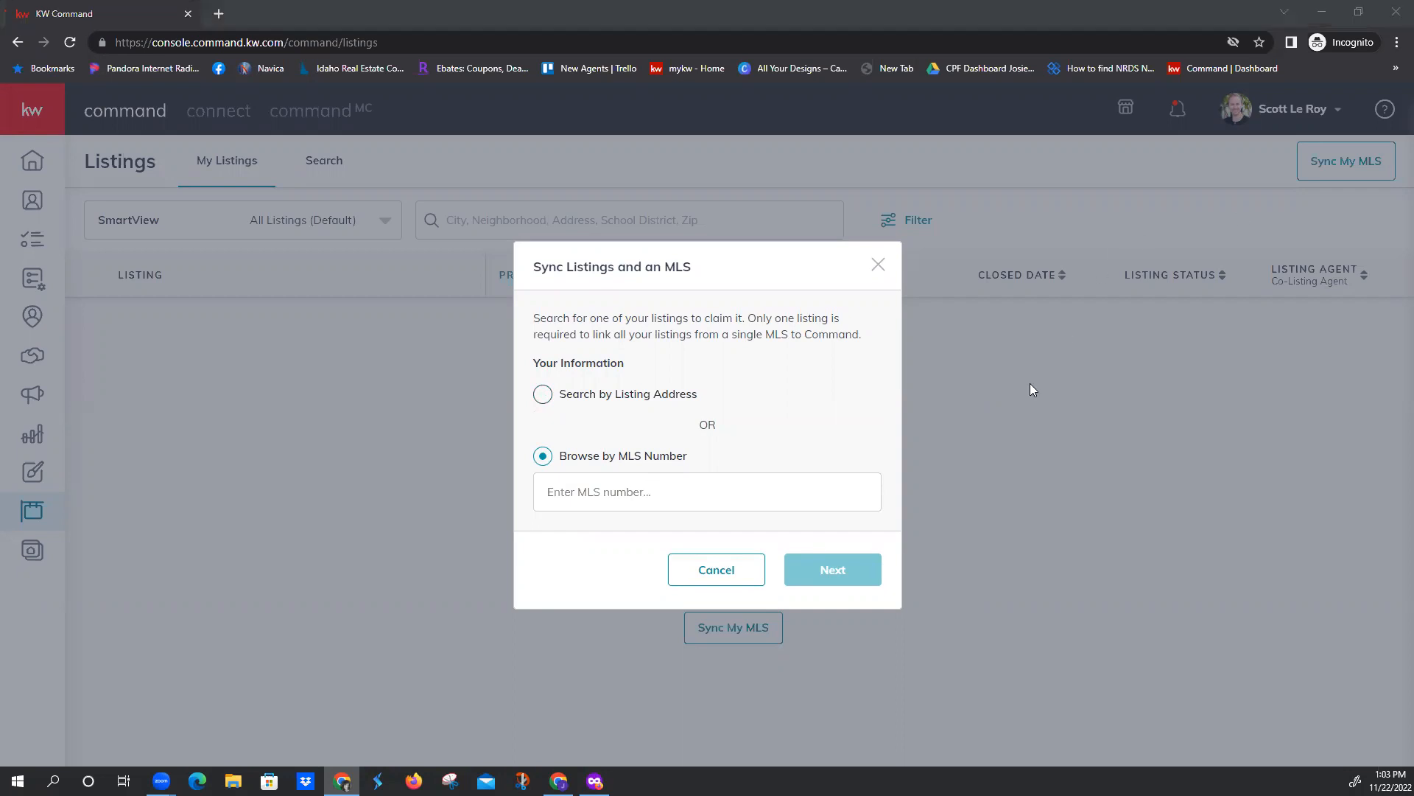
click(755, 570)
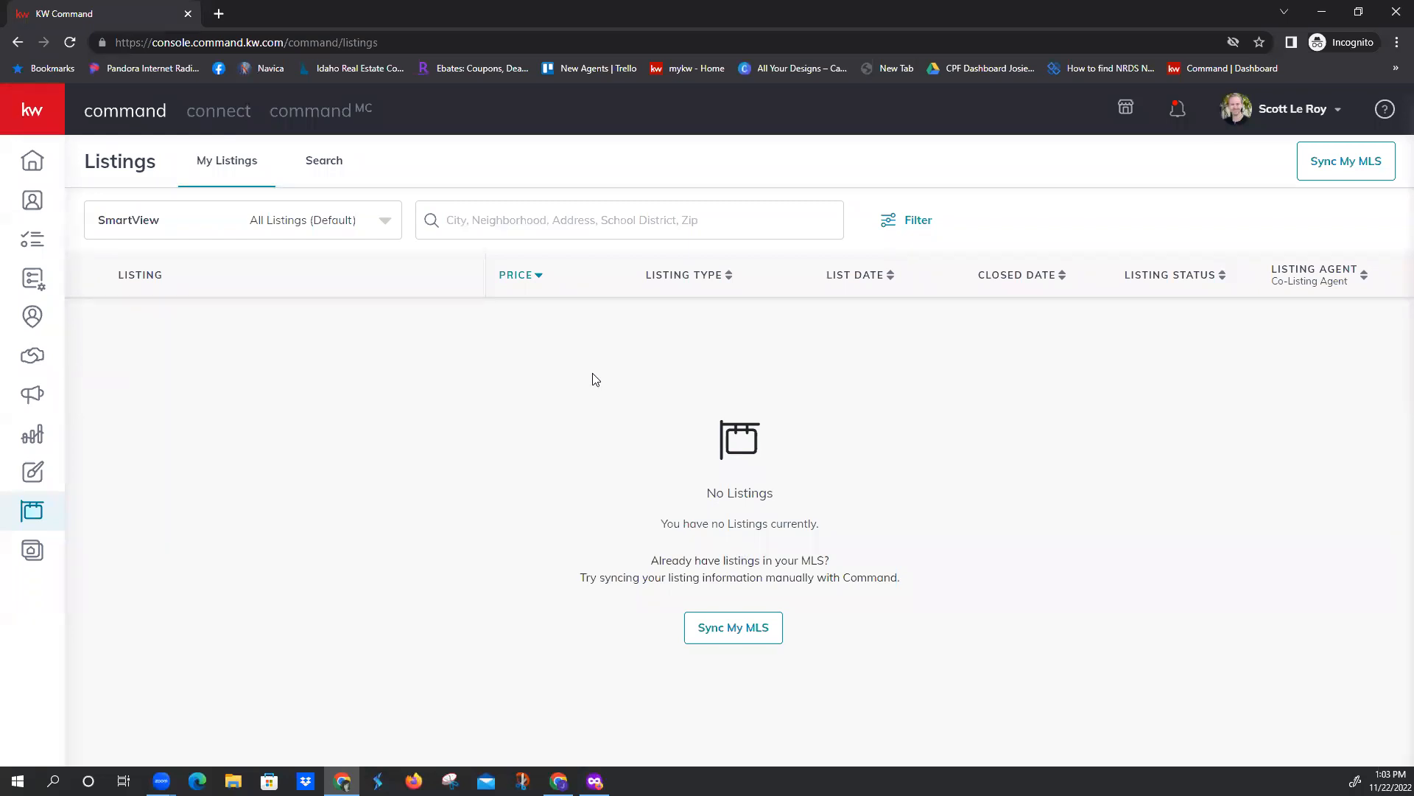
Open the listings search and narrow the map results to the area around Jackson, Wyoming
click(330, 166)
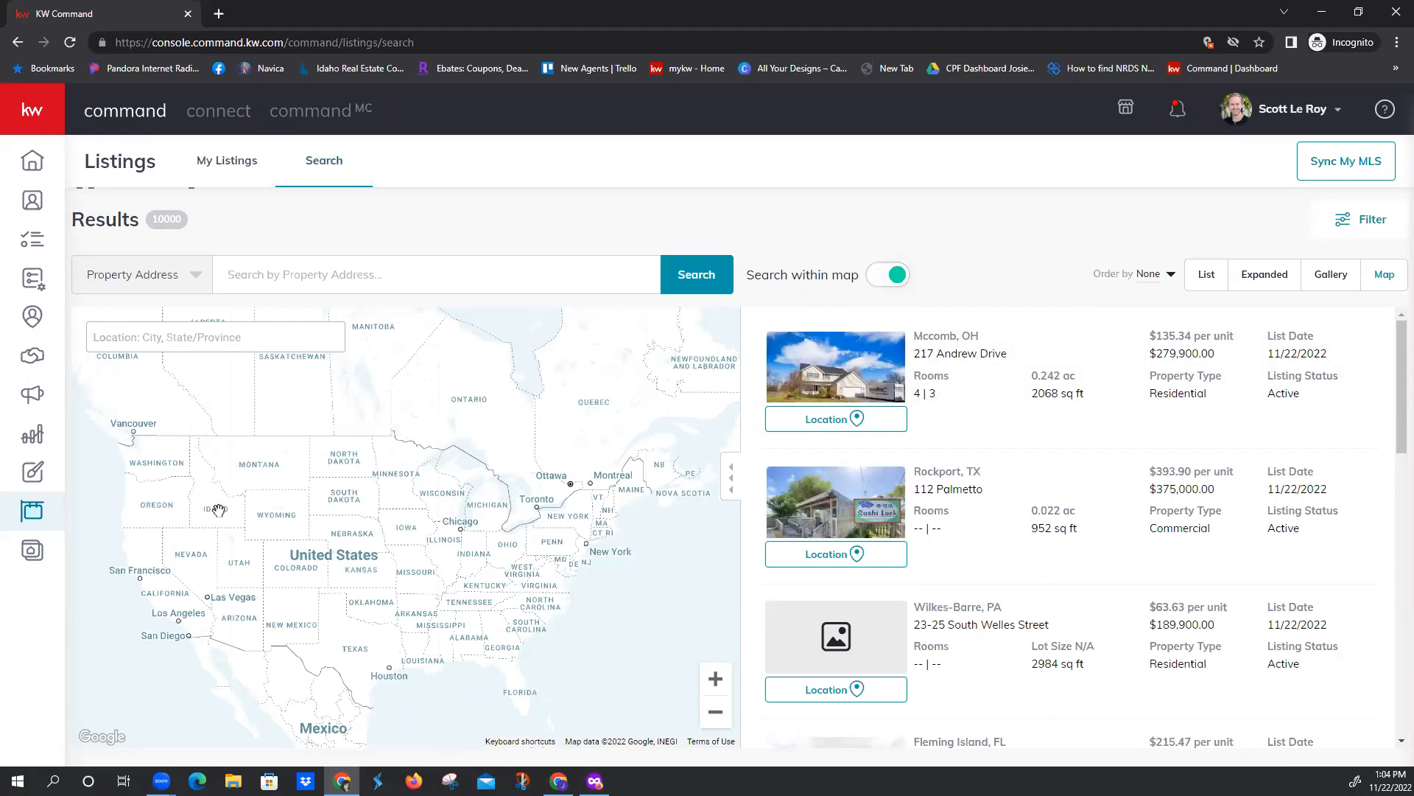
scroll(221, 502, up, 3)
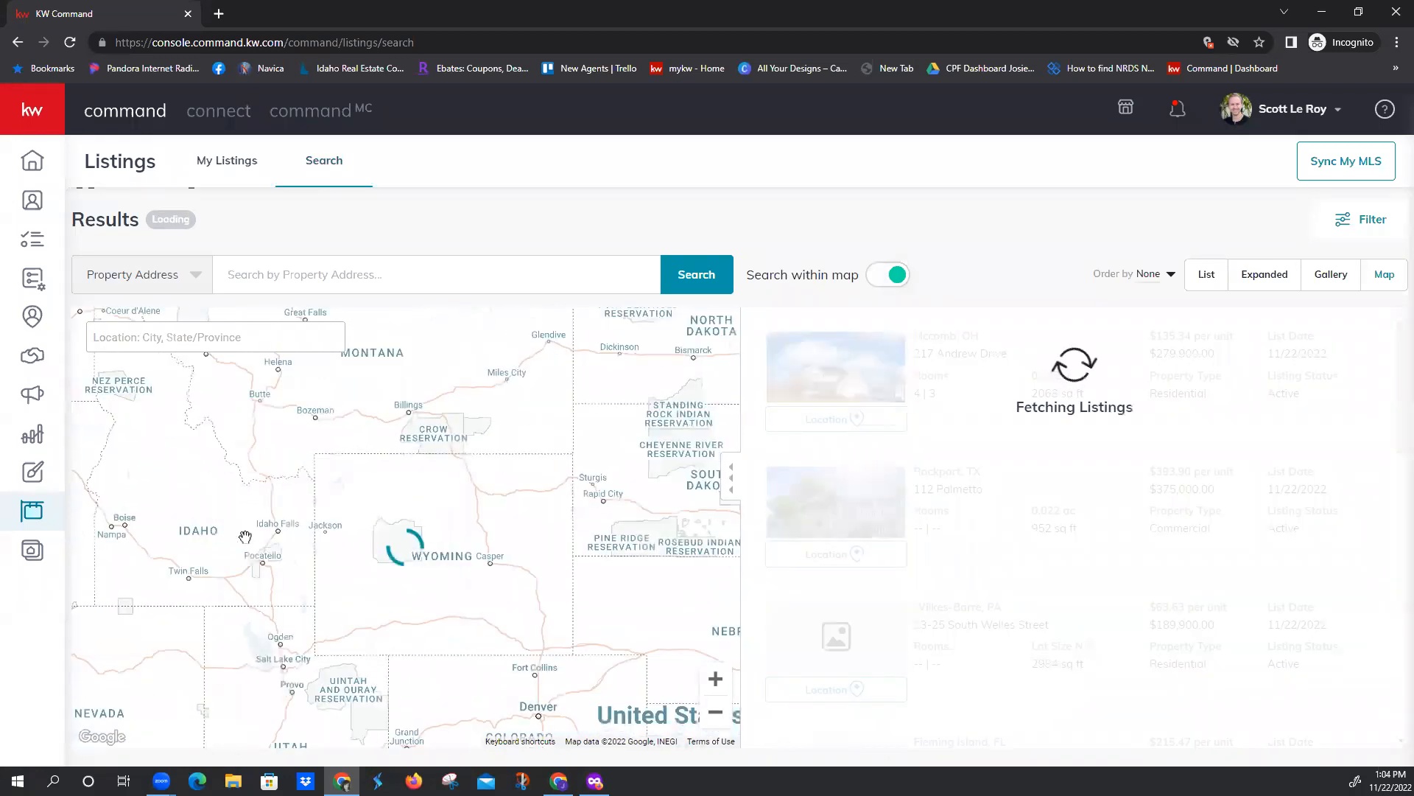
scroll(310, 534, up, 2)
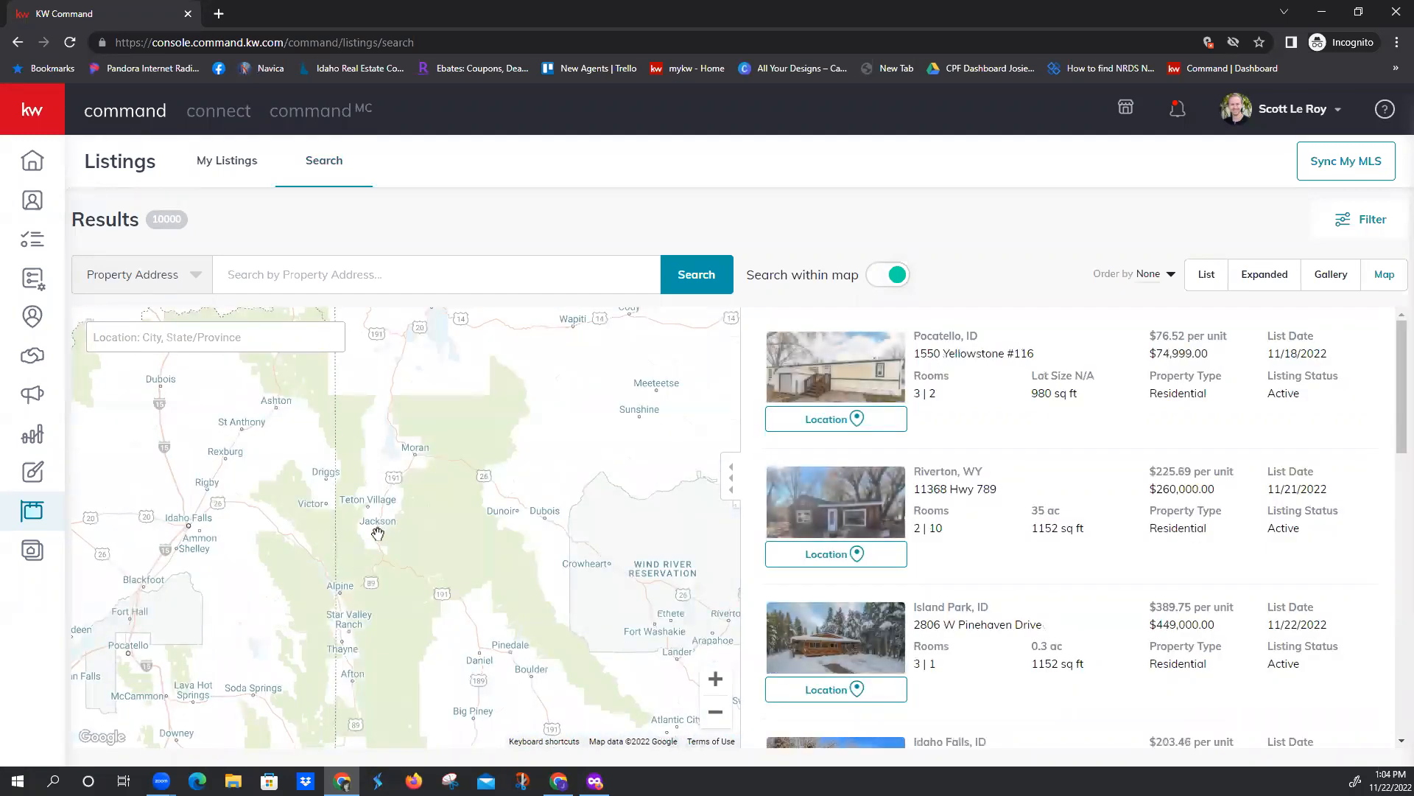
scroll(375, 533, up, 1)
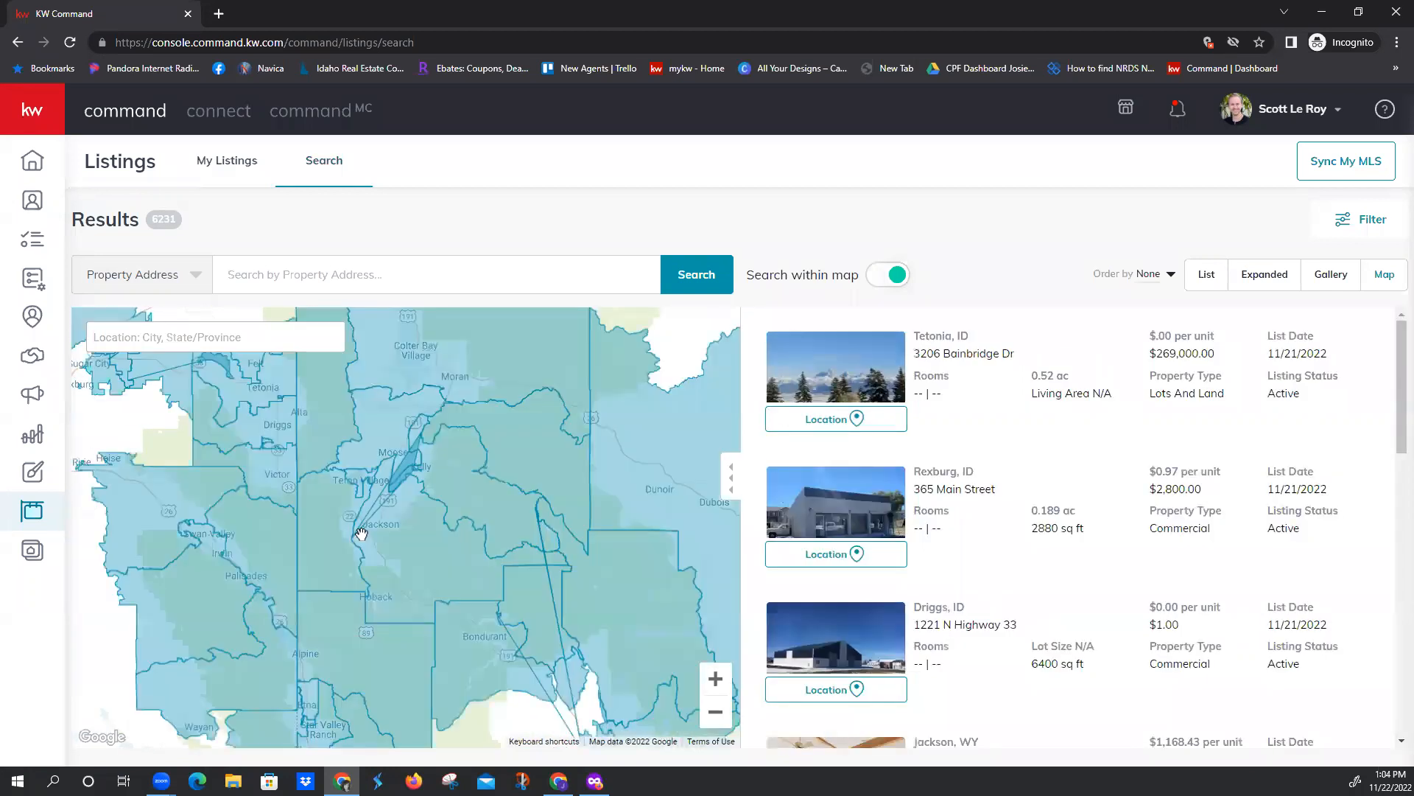
scroll(361, 533, up, 1)
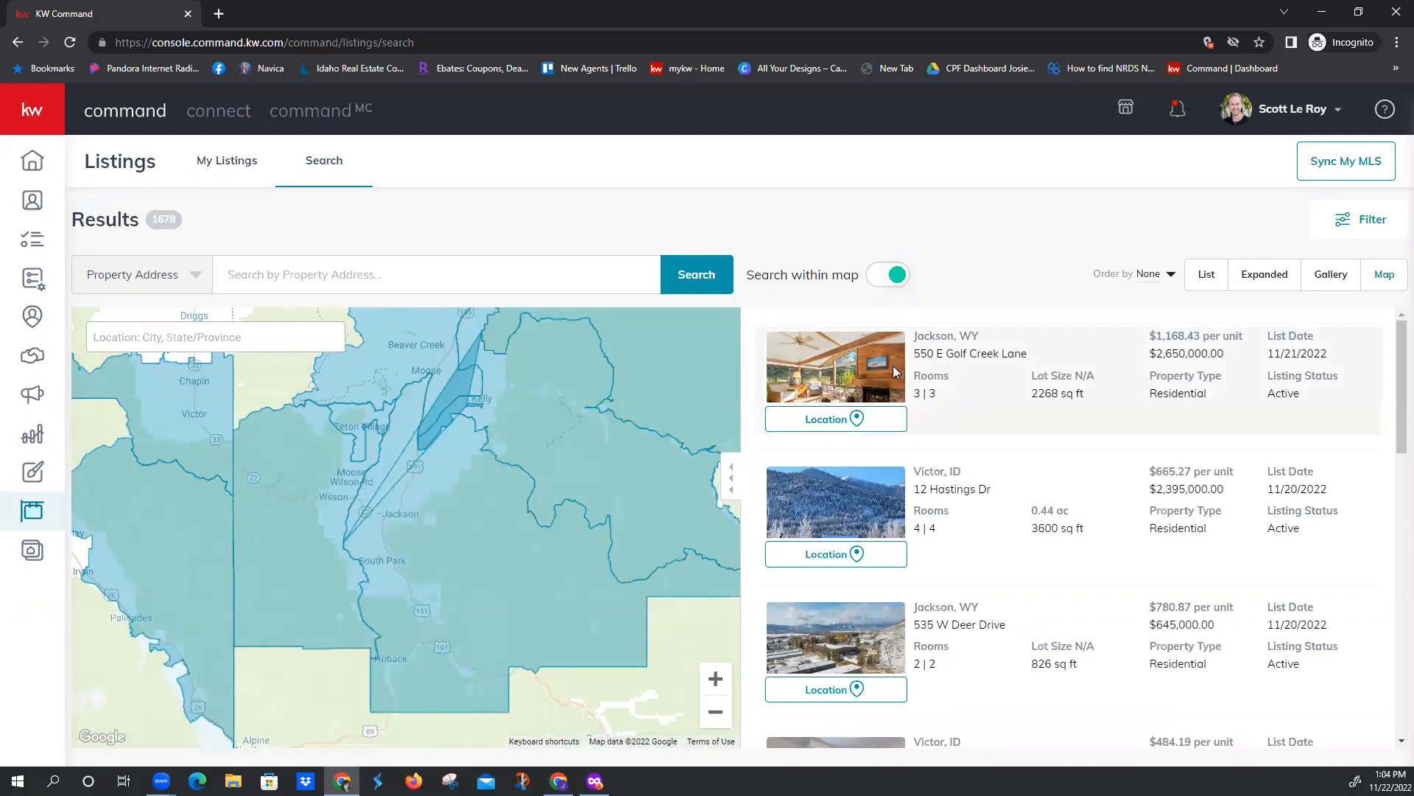
Locate the $2,650,000 Jackson, WY listing on the map and open the listing page from the marker there
click(867, 383)
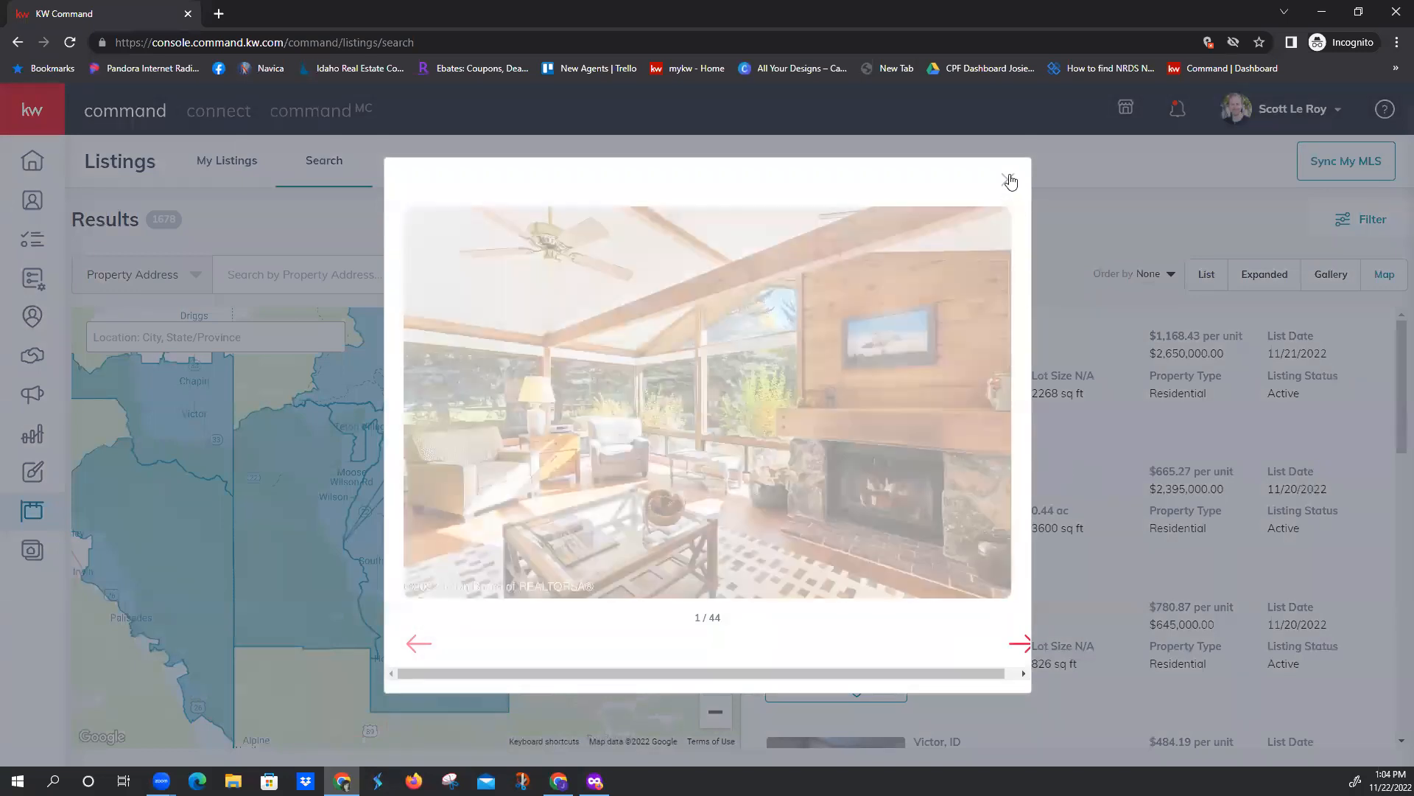
click(1008, 180)
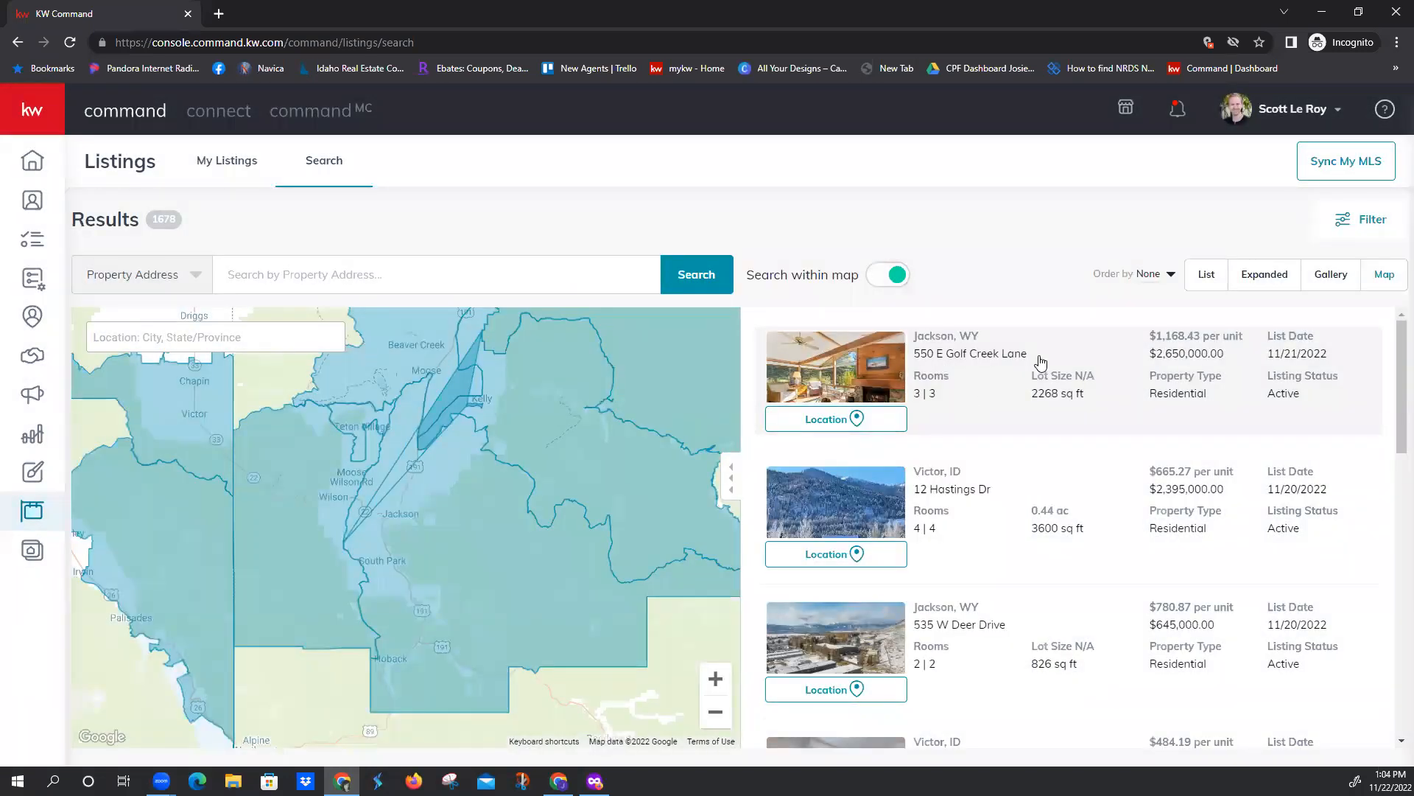
click(881, 418)
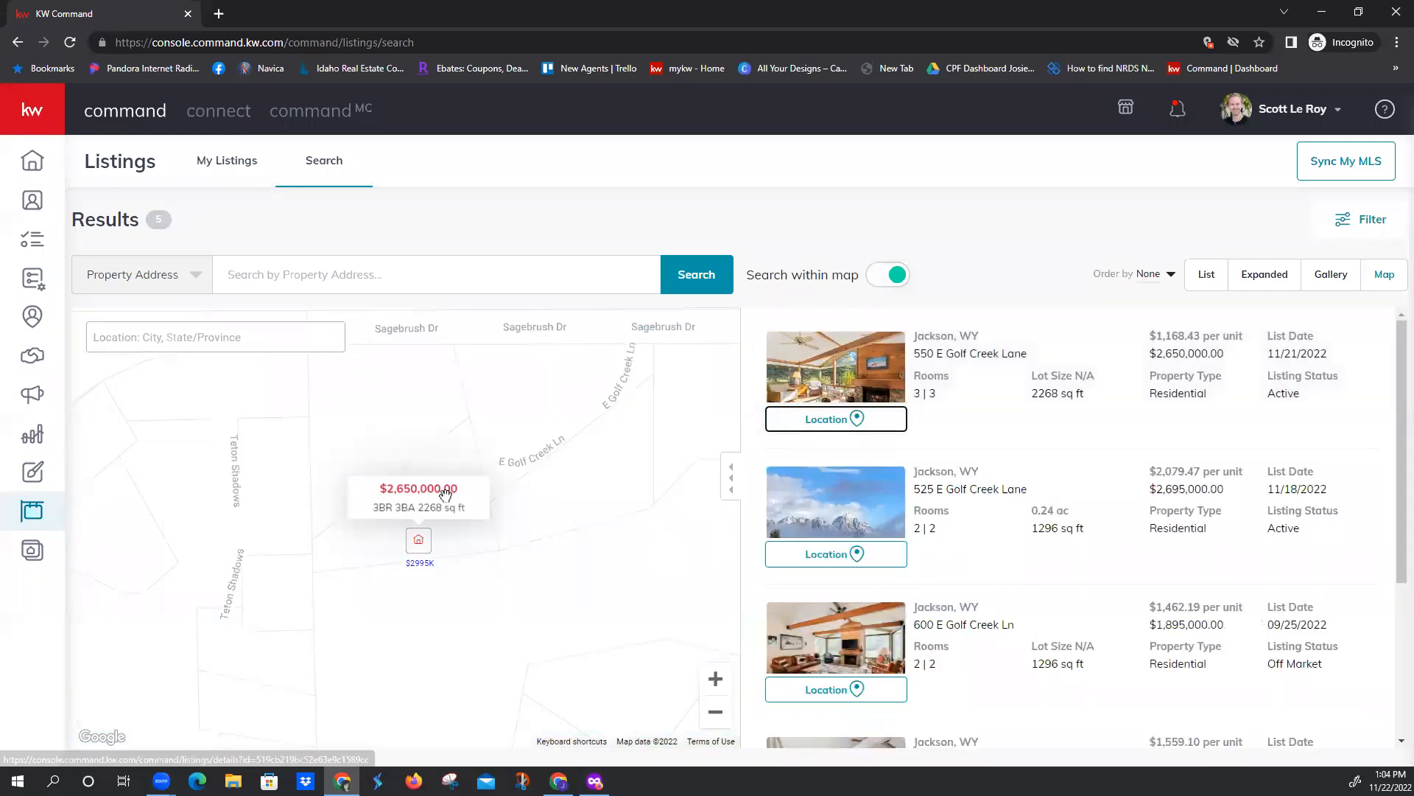
click(419, 545)
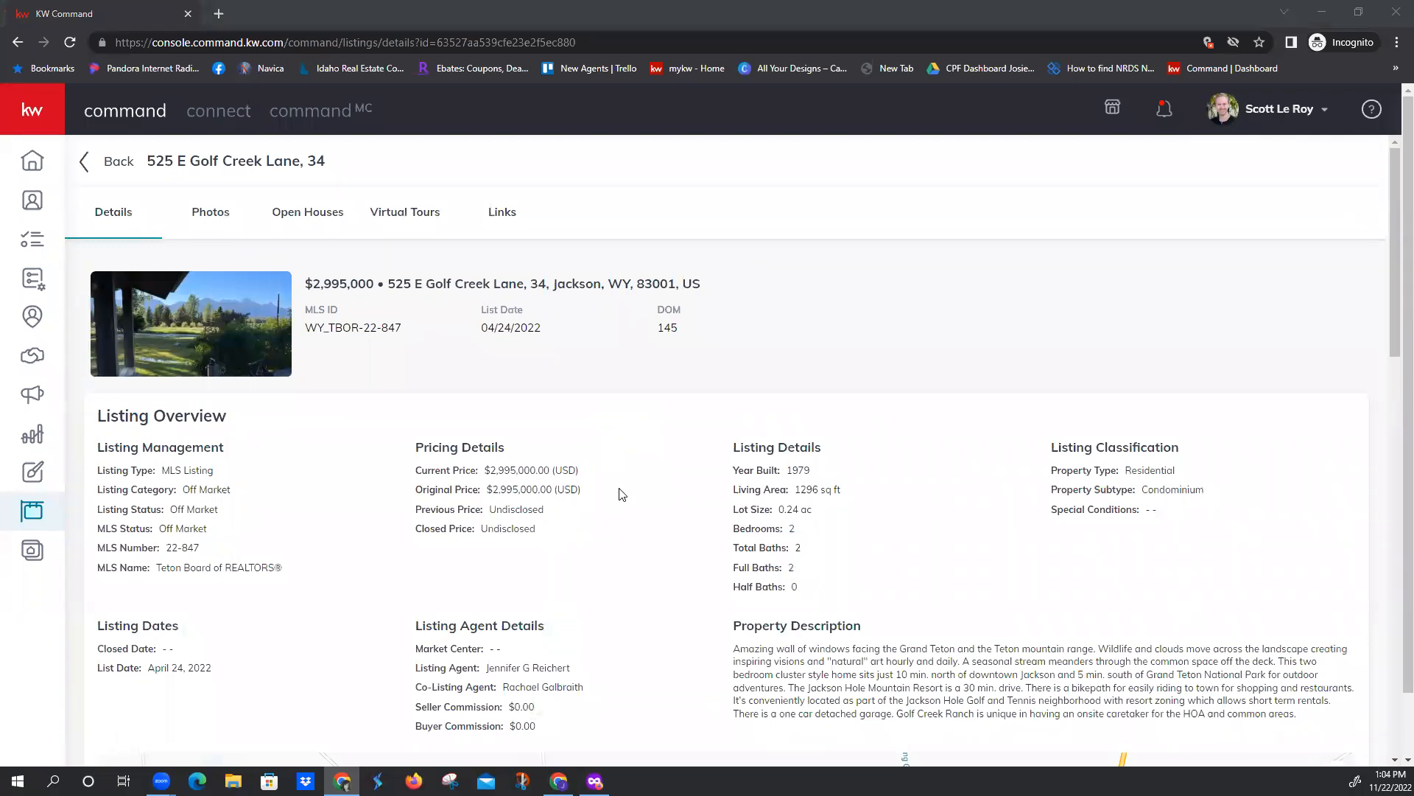
Examine the listing's overview, location map, fees and taxes, and area information, plus its photos and open houses
scroll(623, 494, down, 3)
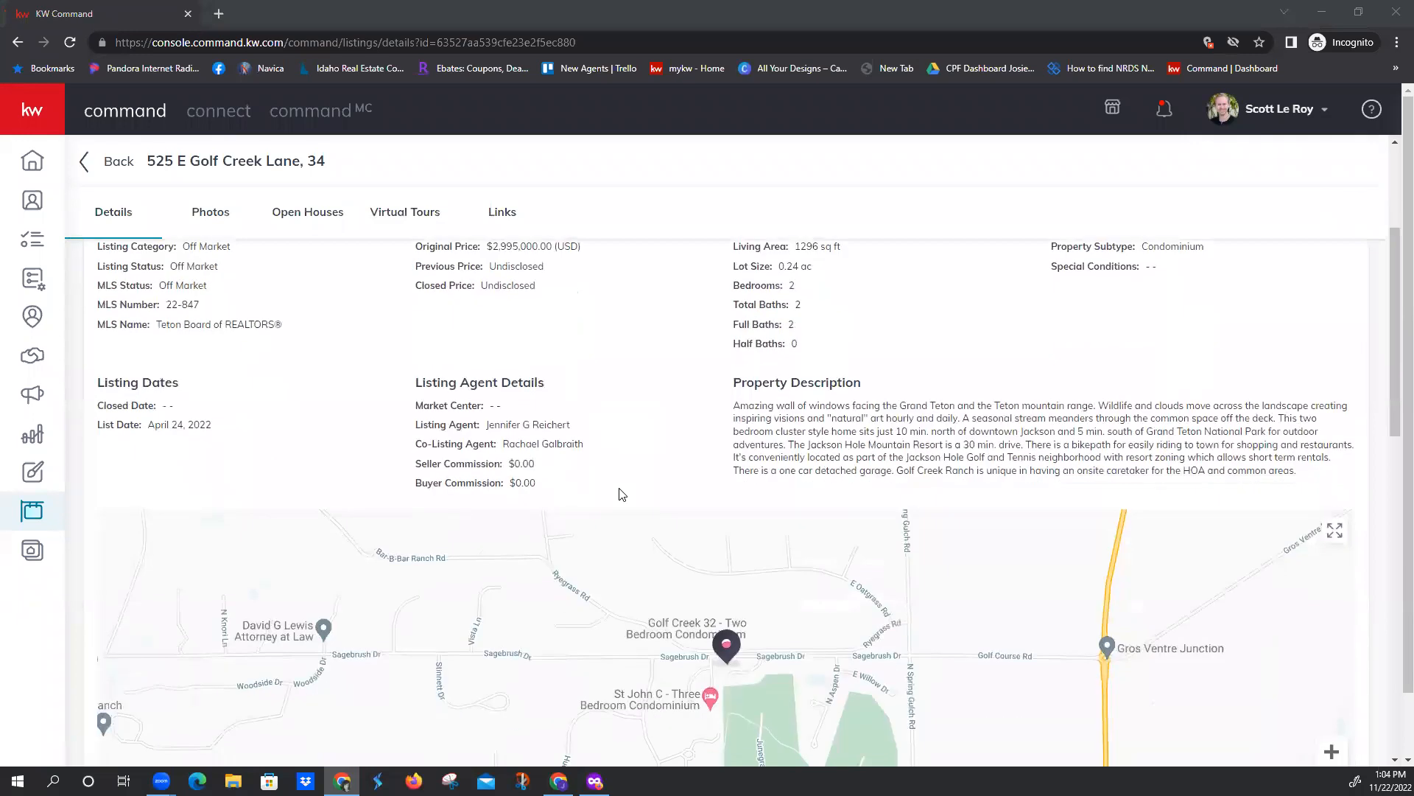
scroll(620, 493, up, 2)
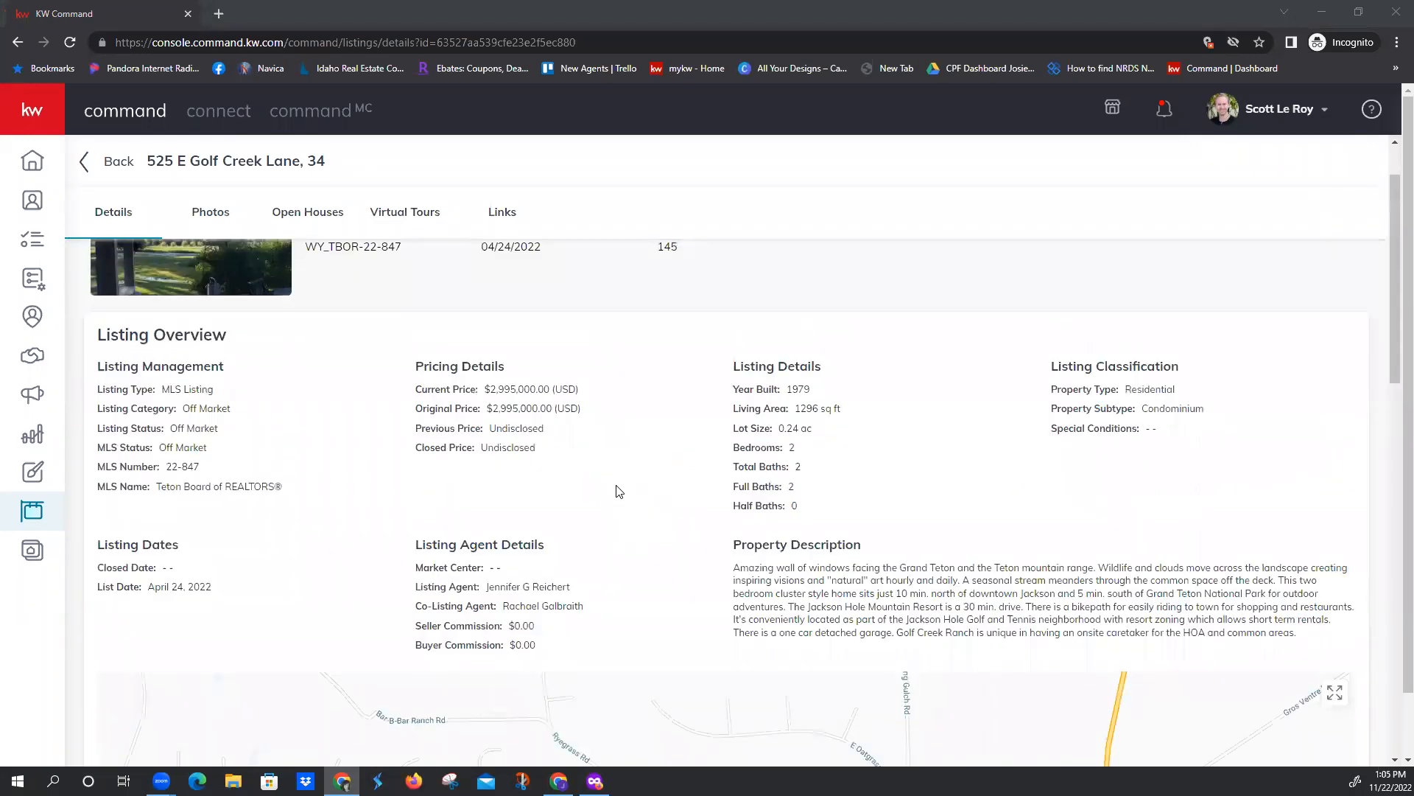
scroll(612, 495, up, 1)
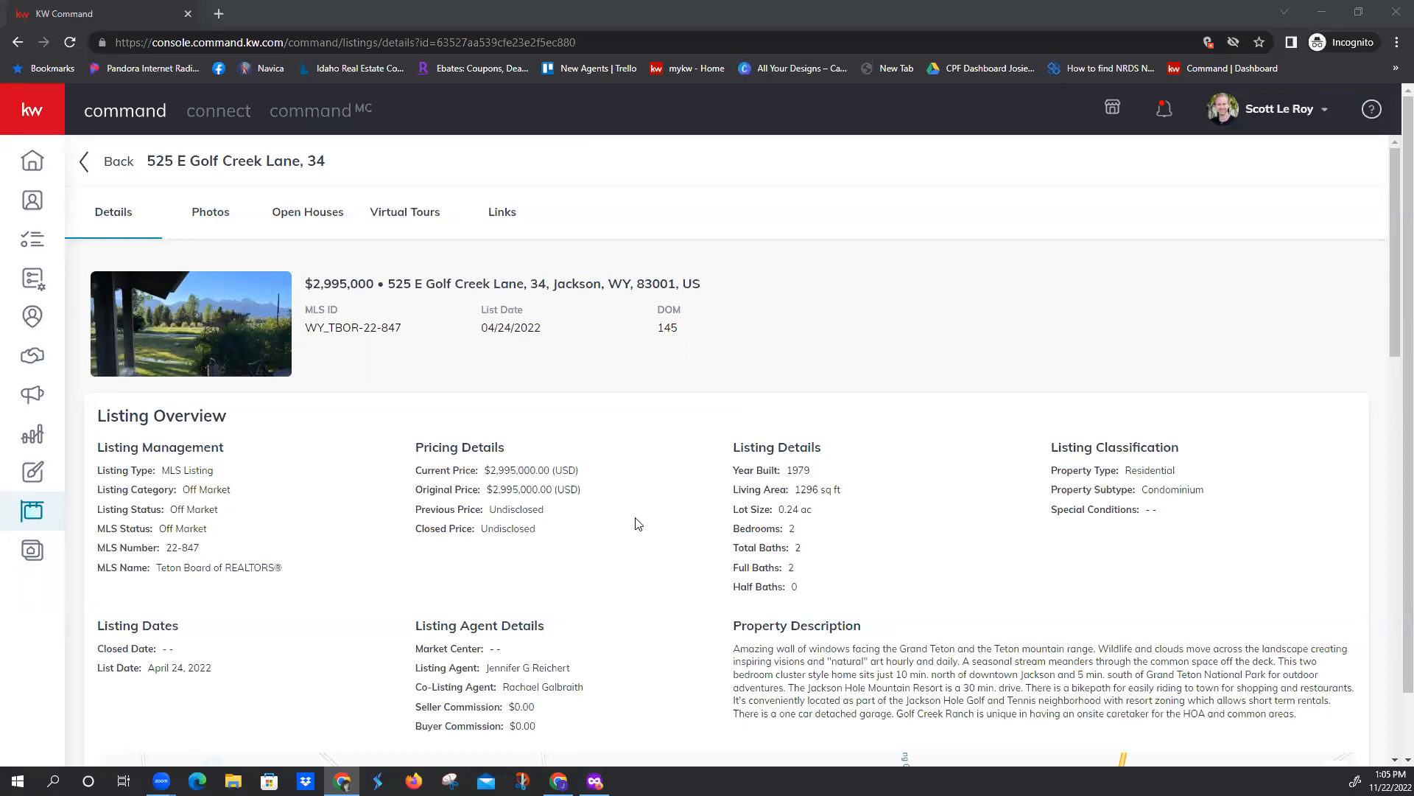
scroll(641, 525, down, 2)
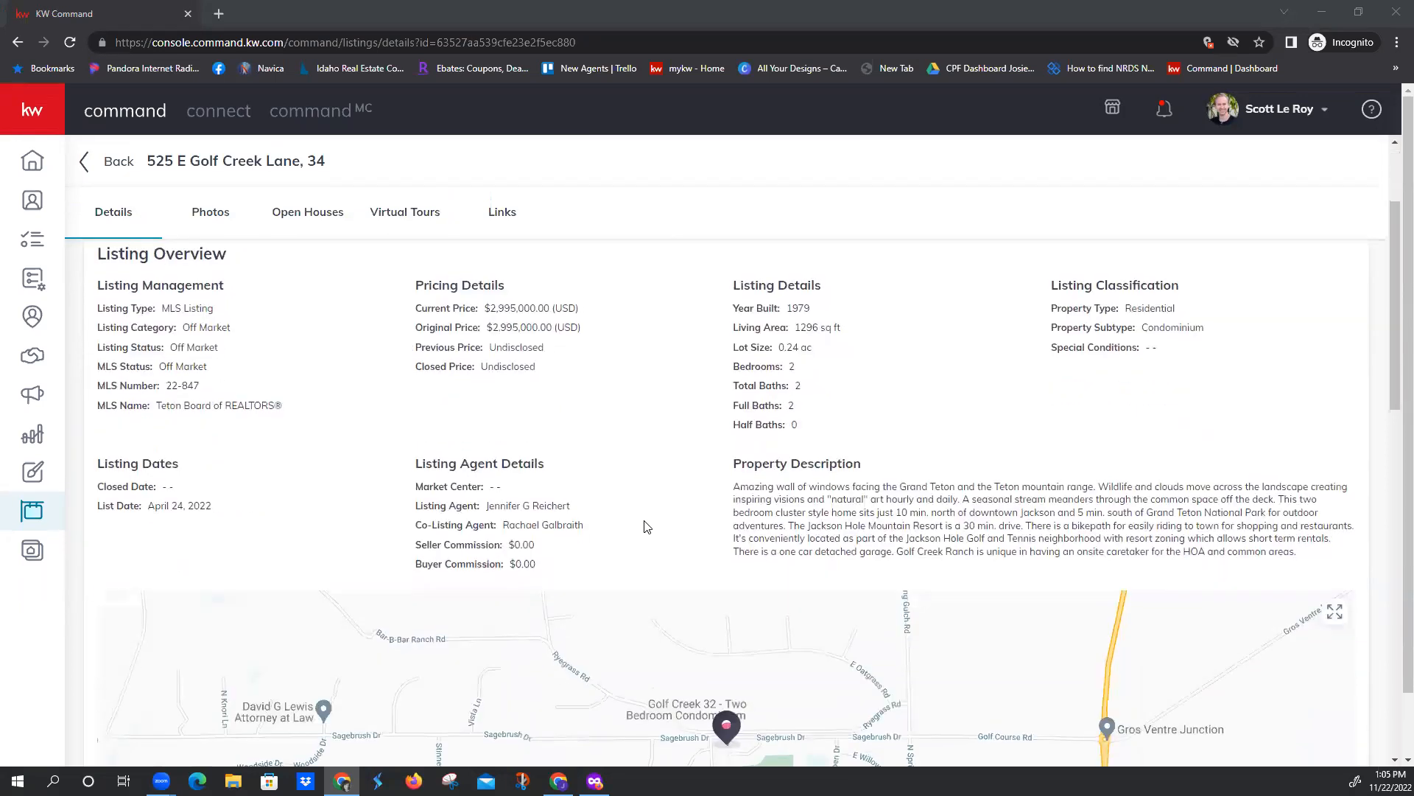
scroll(643, 522, down, 4)
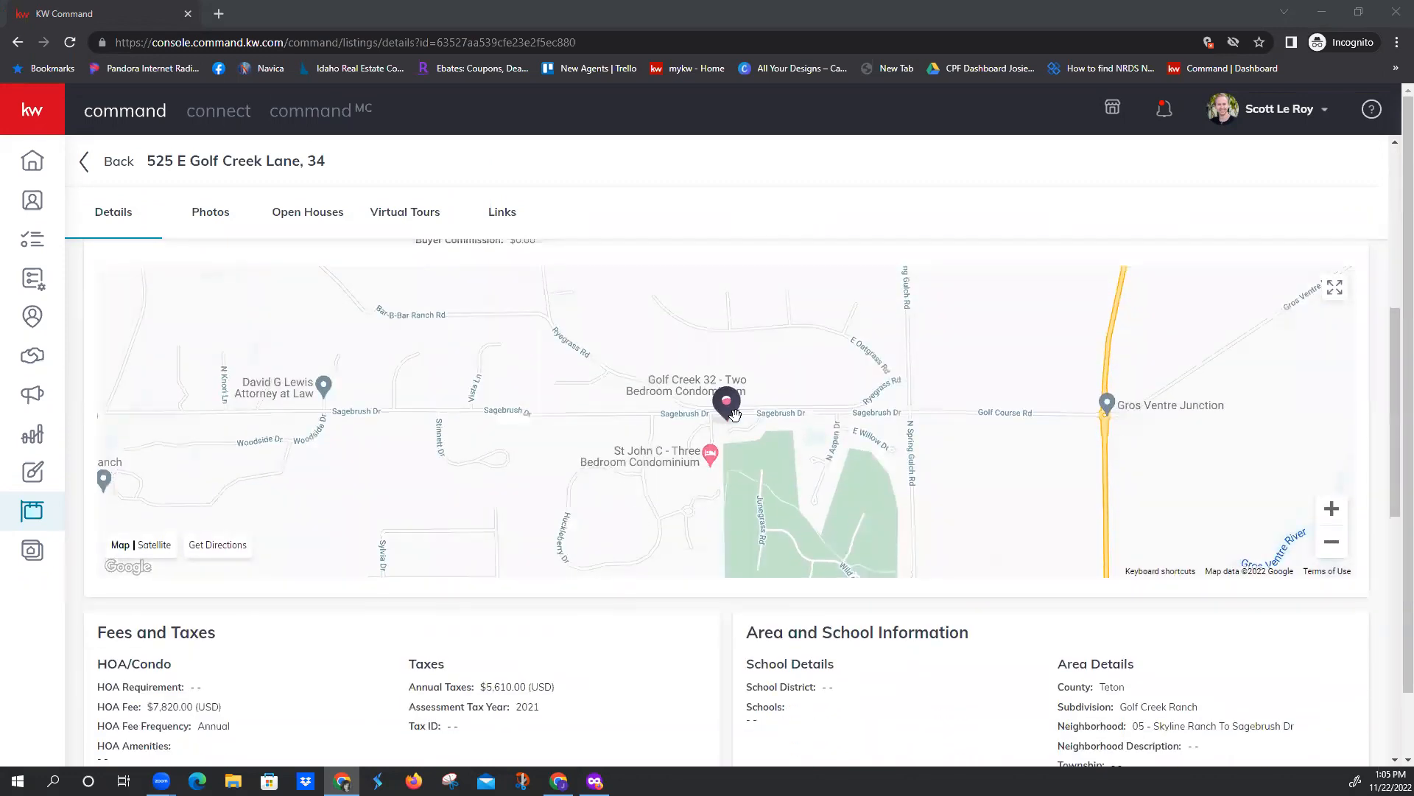
scroll(649, 508, down, 1)
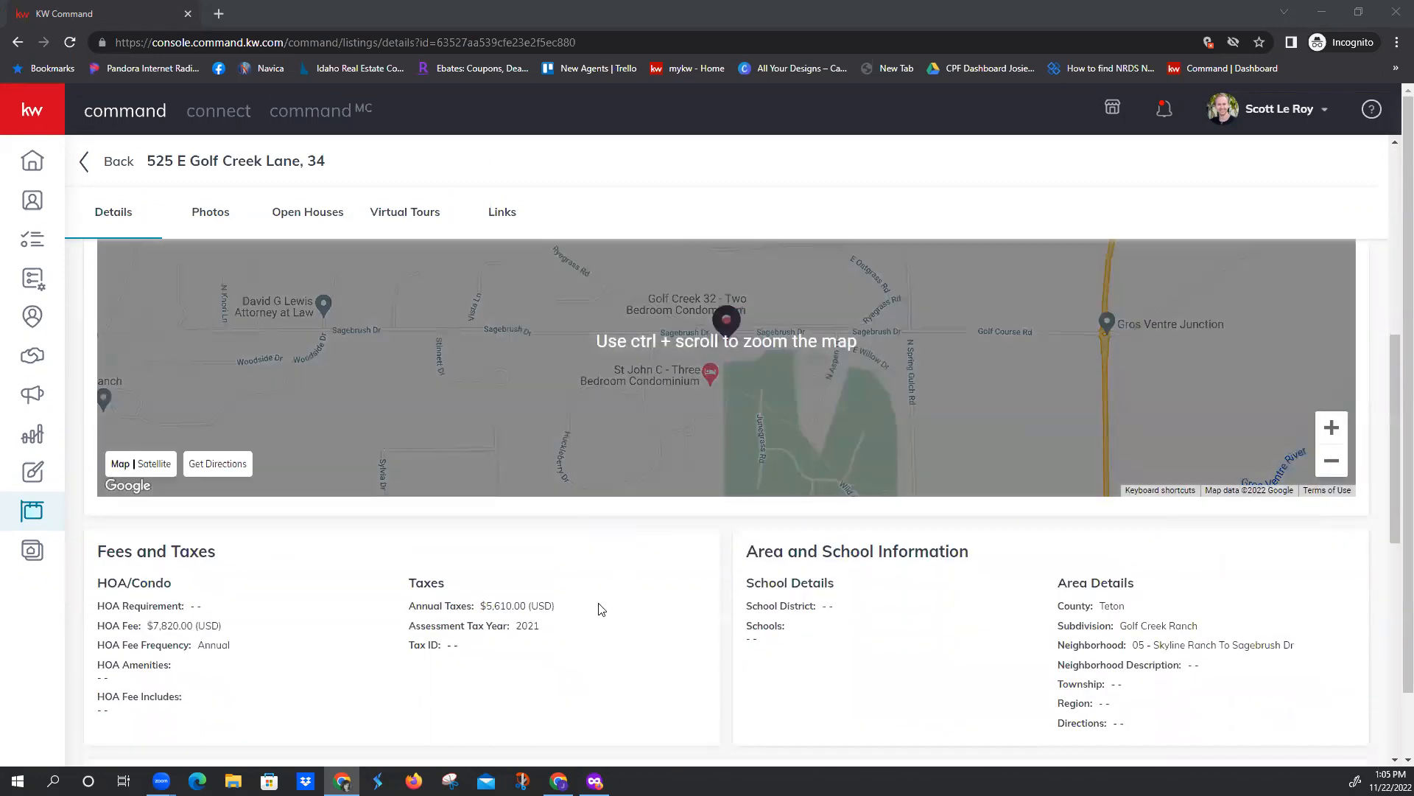
scroll(601, 608, down, 1)
scroll(737, 501, down, 1)
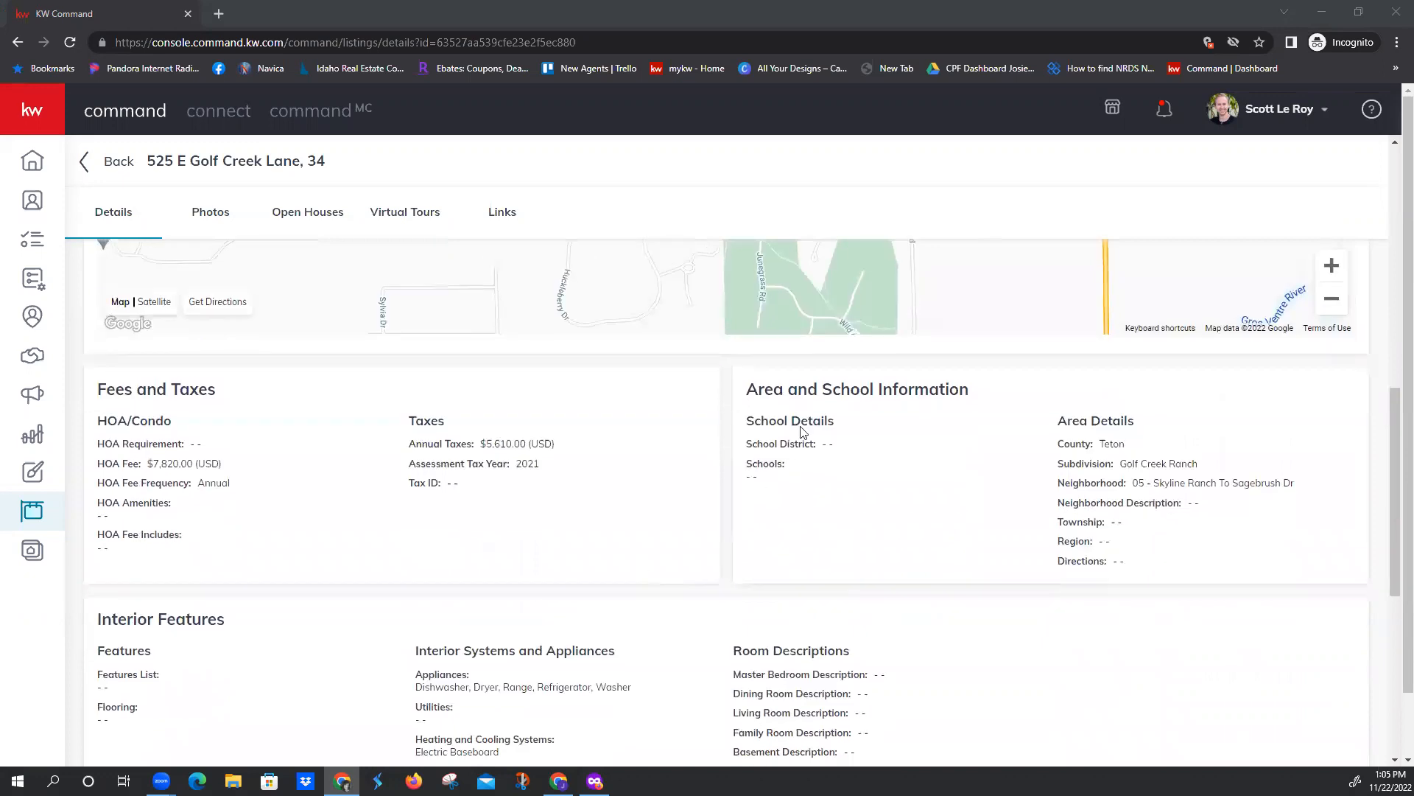
scroll(545, 607, down, 4)
scroll(547, 607, down, 2)
scroll(539, 593, up, 15)
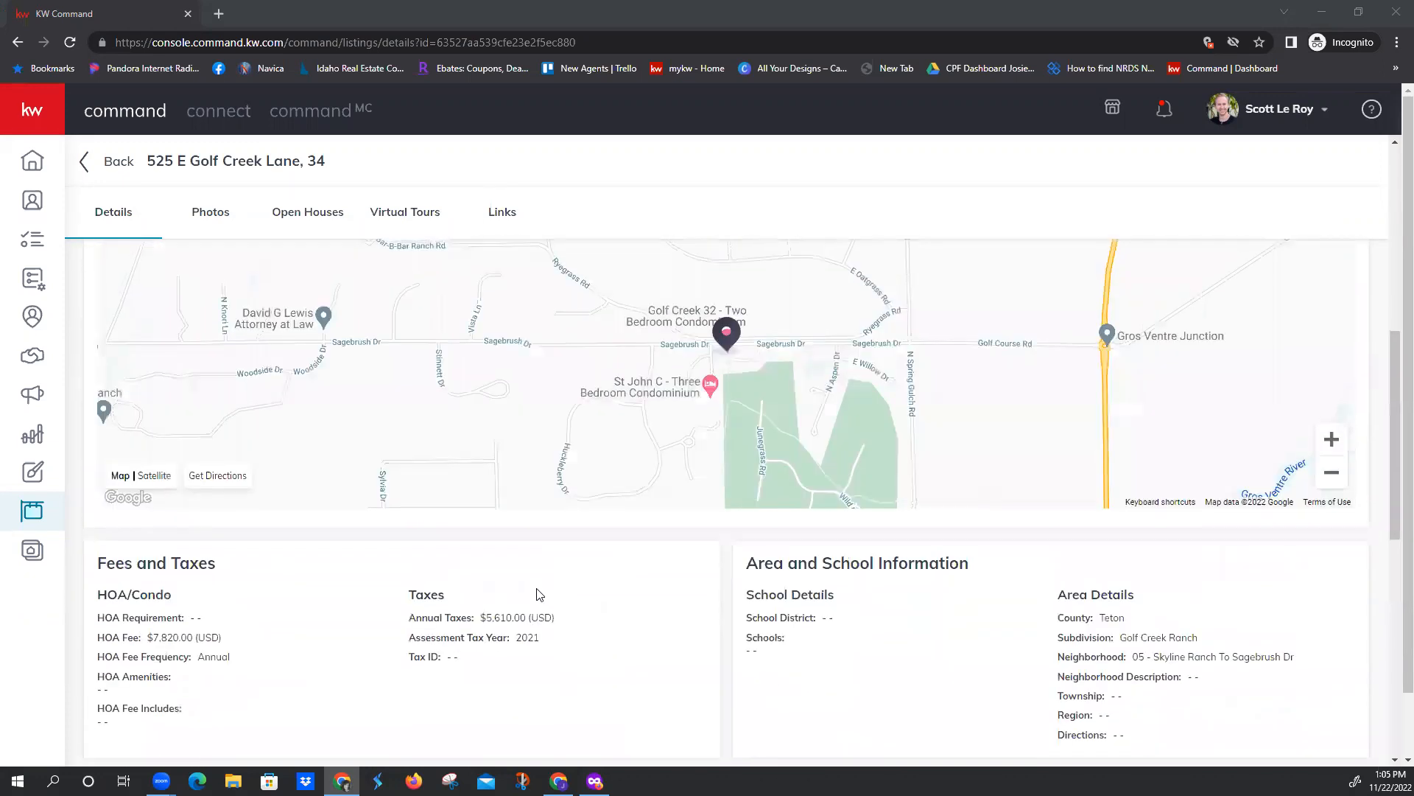
click(213, 216)
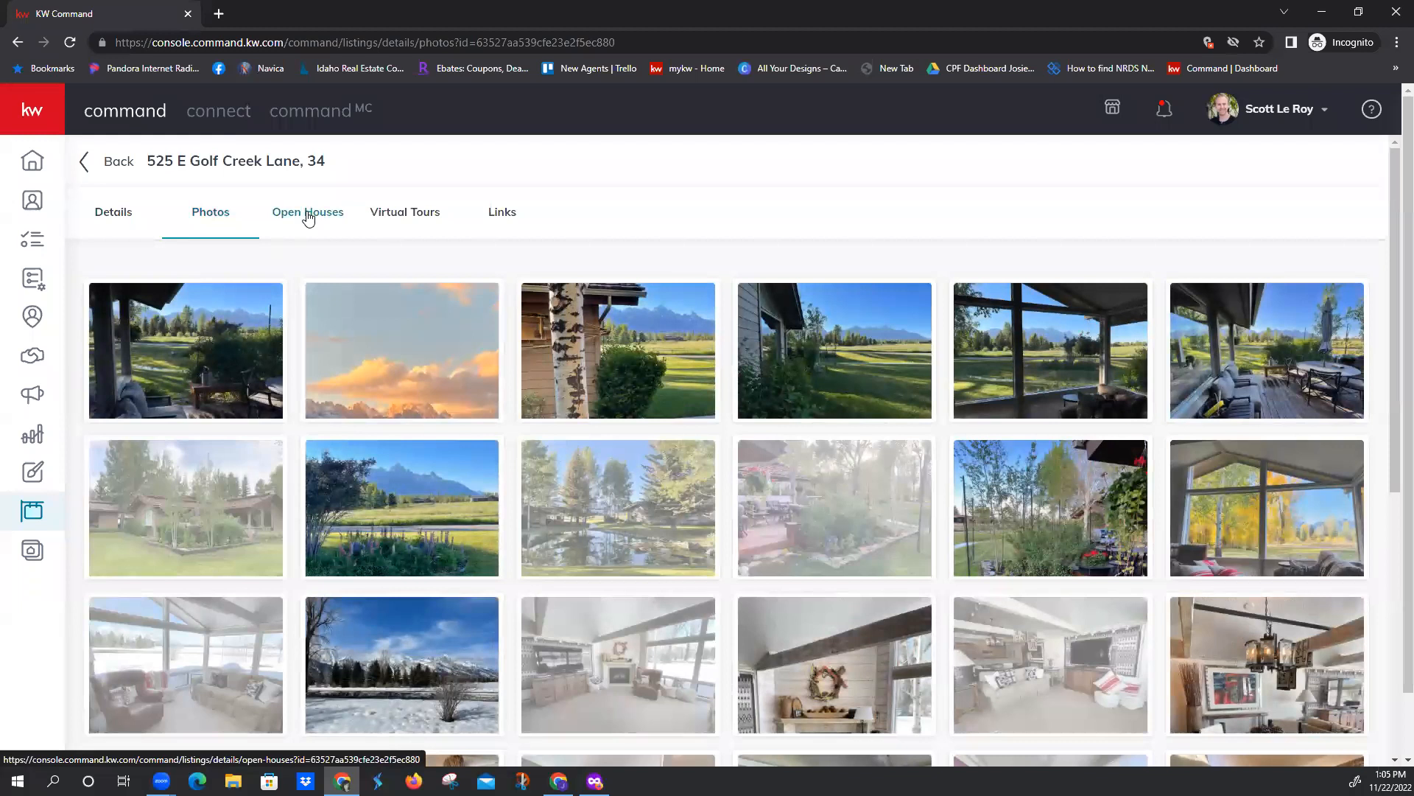
click(308, 216)
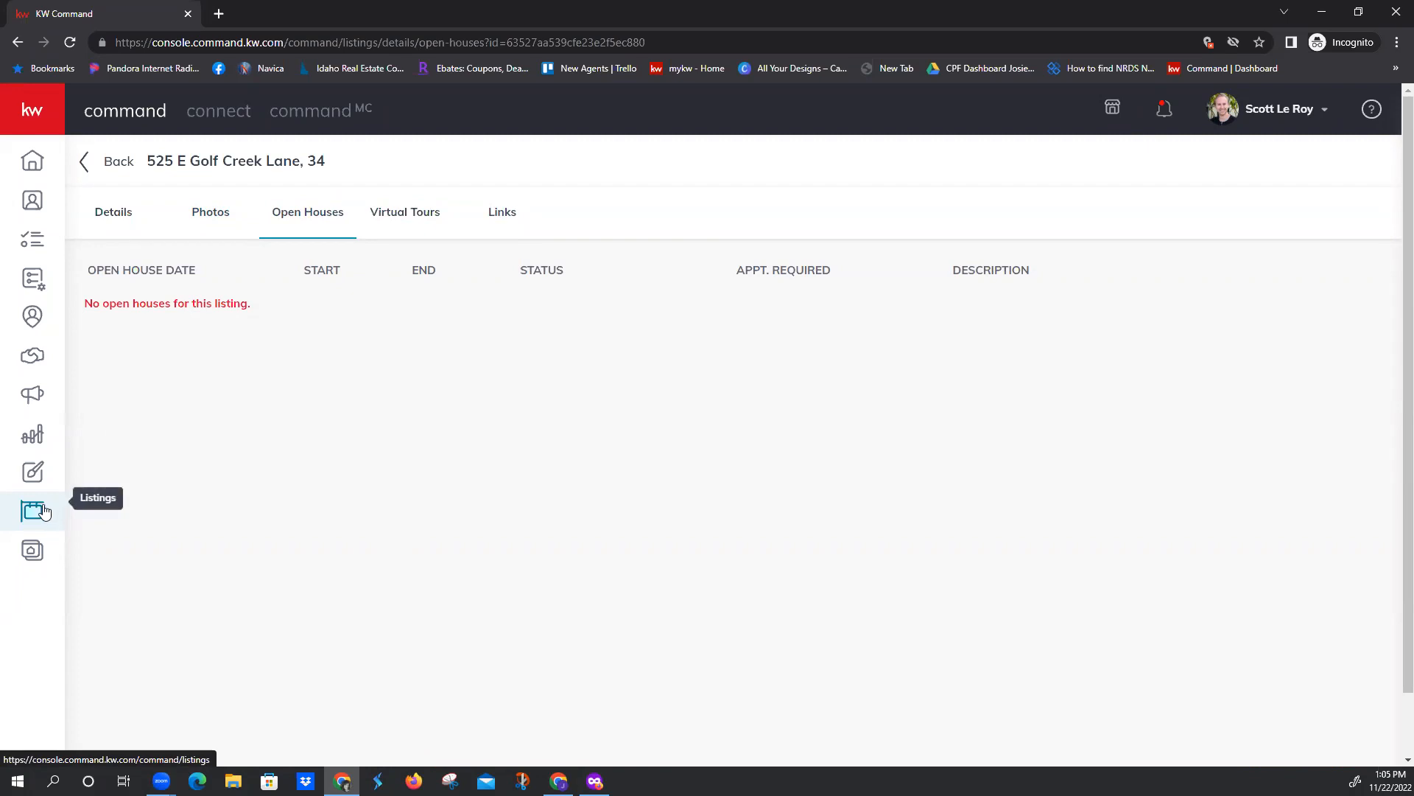
Create a new landing page for lead generation in the Consumer area and name it with the property's street address
click(31, 553)
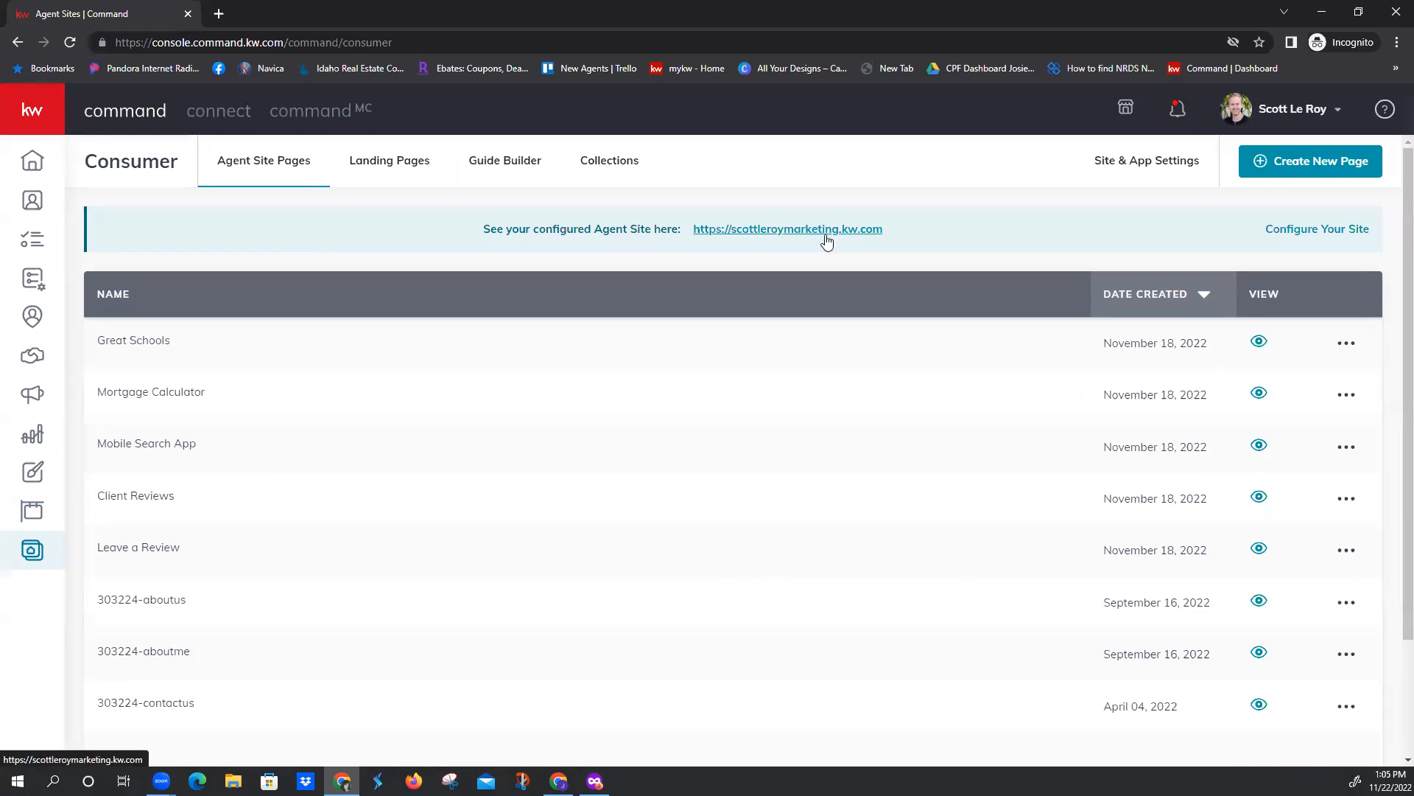
click(388, 166)
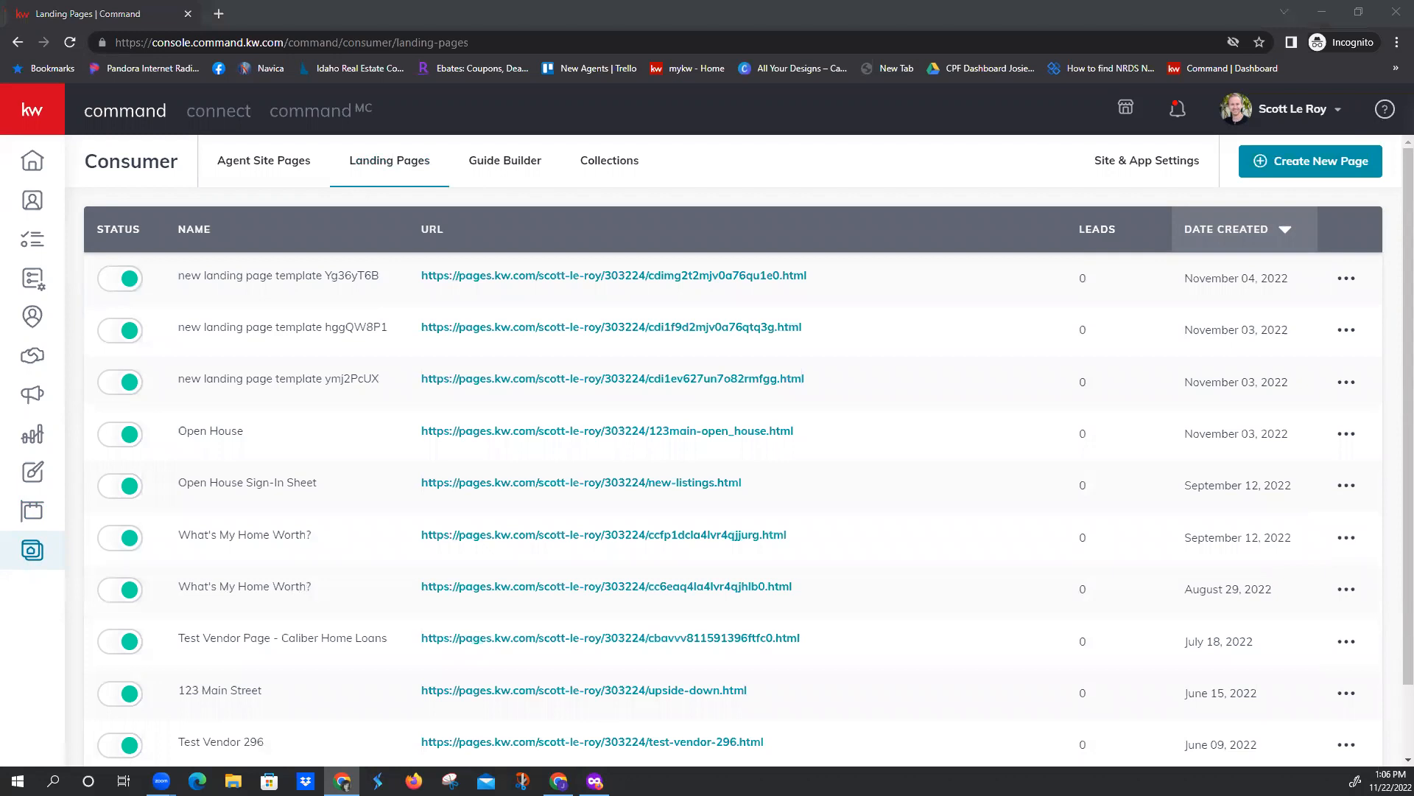
click(1290, 165)
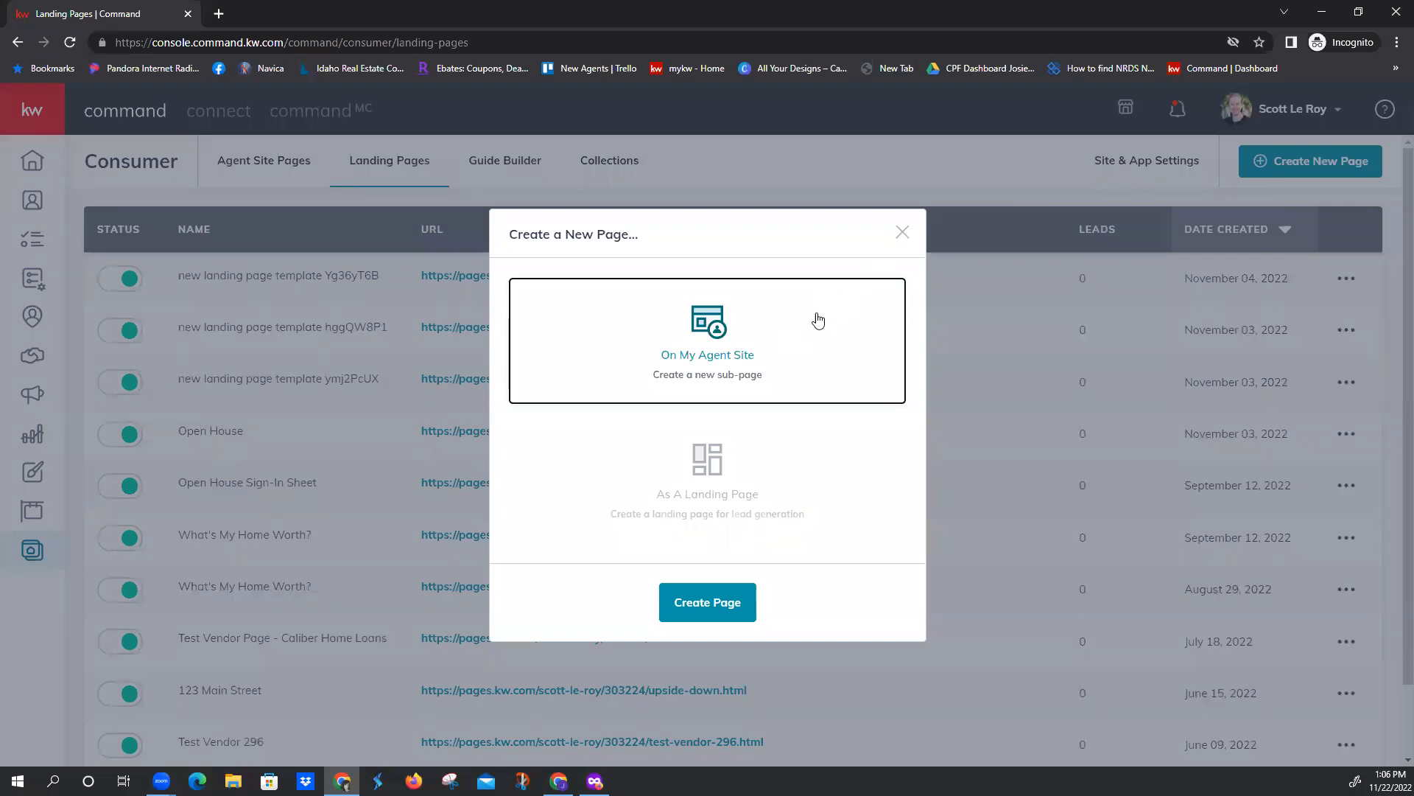
click(788, 490)
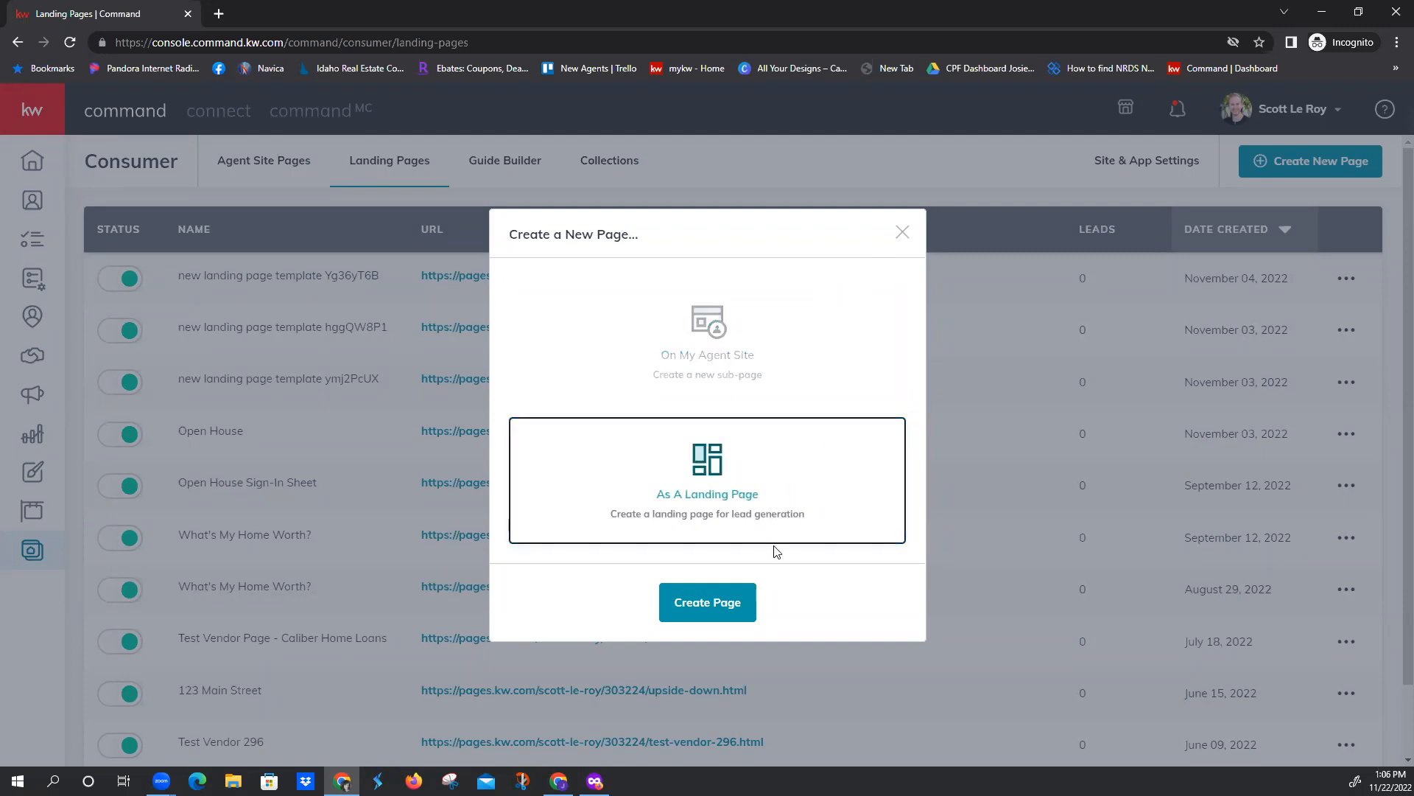
click(722, 607)
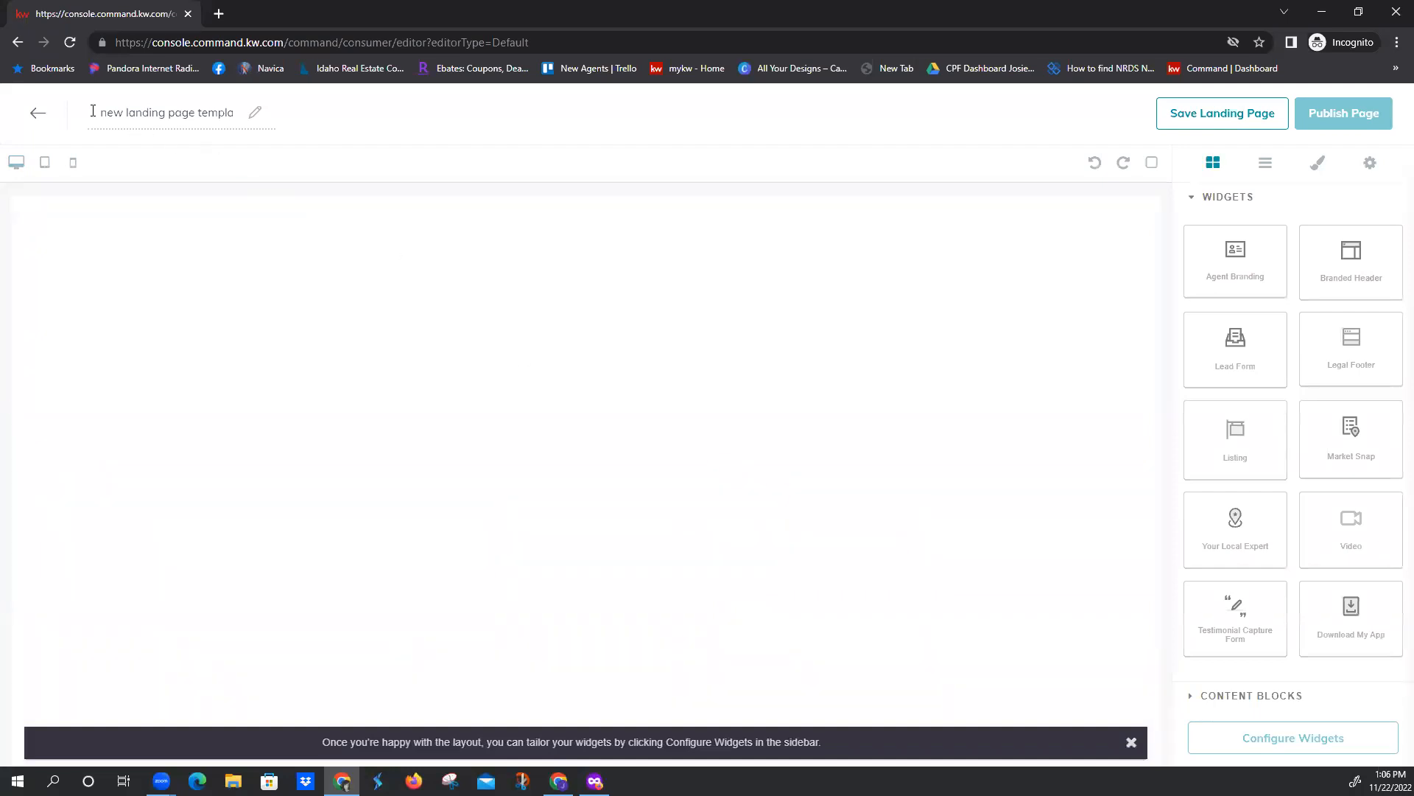
drag(93, 111, 273, 121)
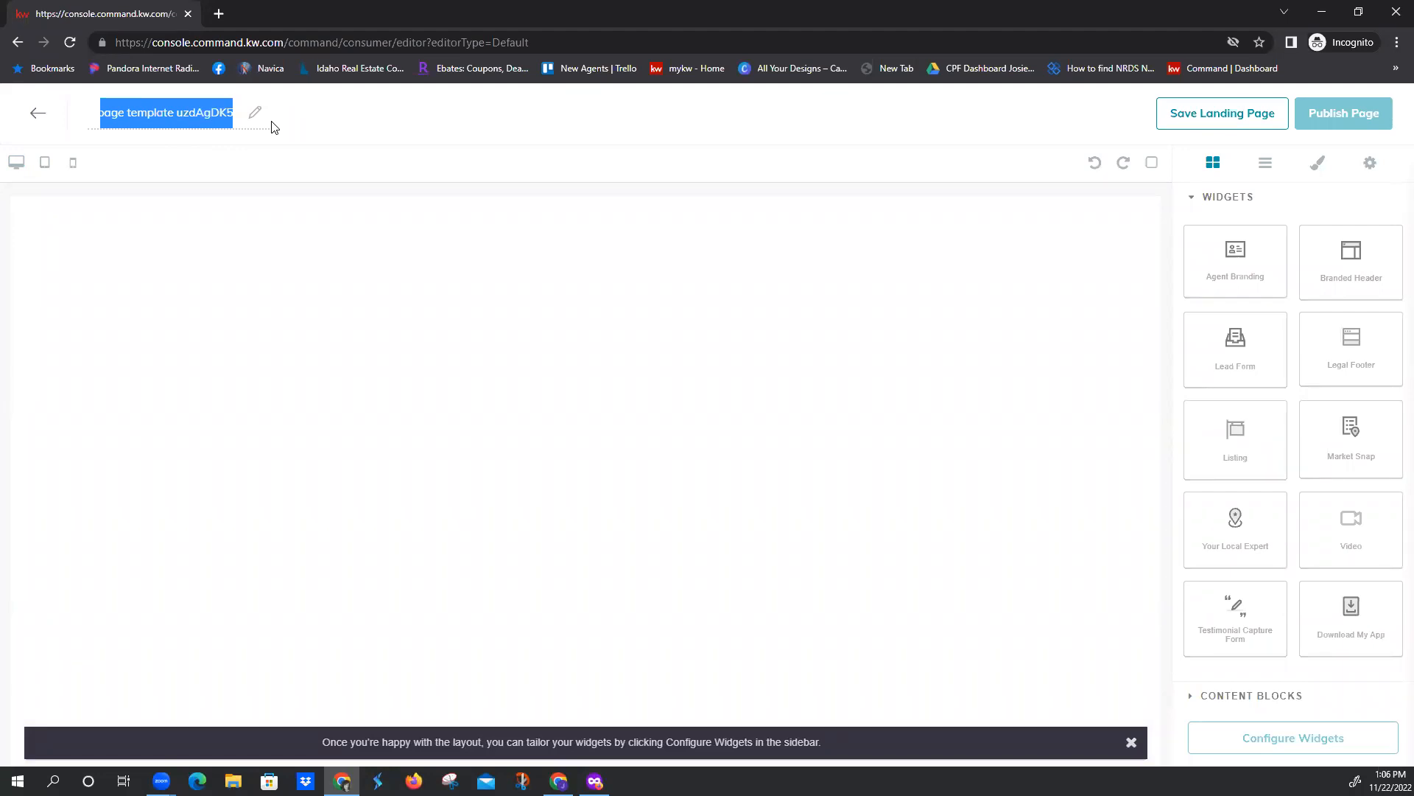
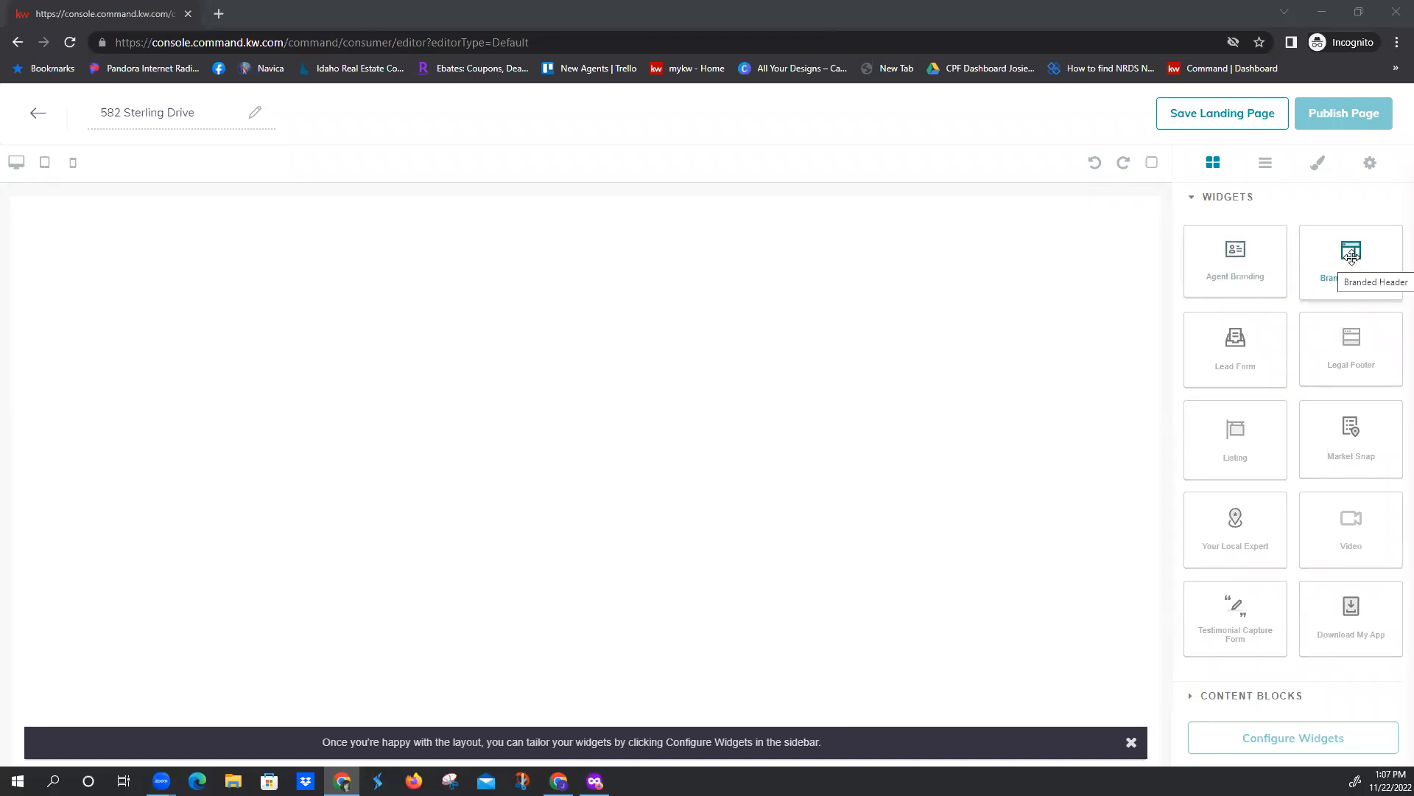
Add a Branded Header widget to the blank landing page and place a Listing widget directly below it
drag(1351, 259, 926, 249)
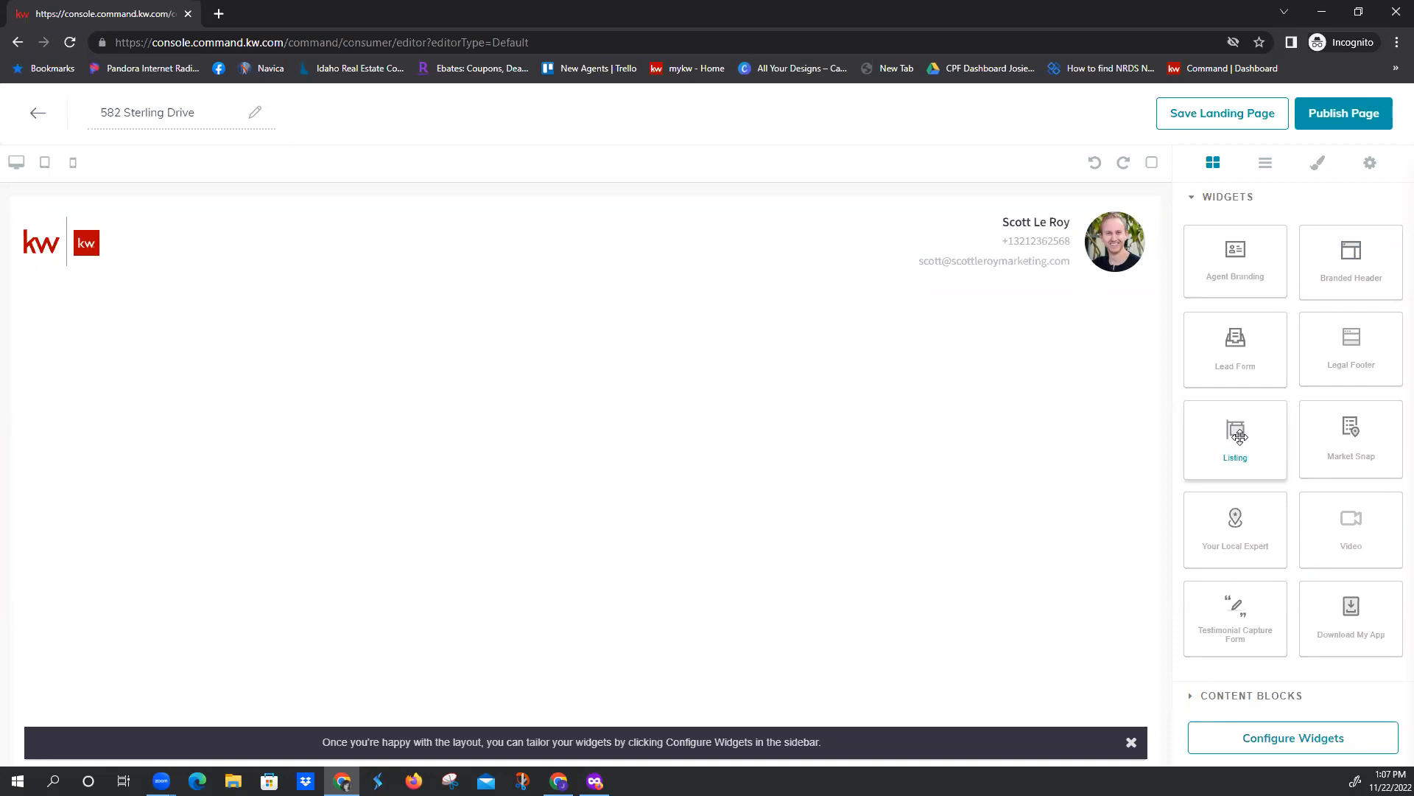
drag(1234, 443, 923, 327)
drag(925, 248, 858, 351)
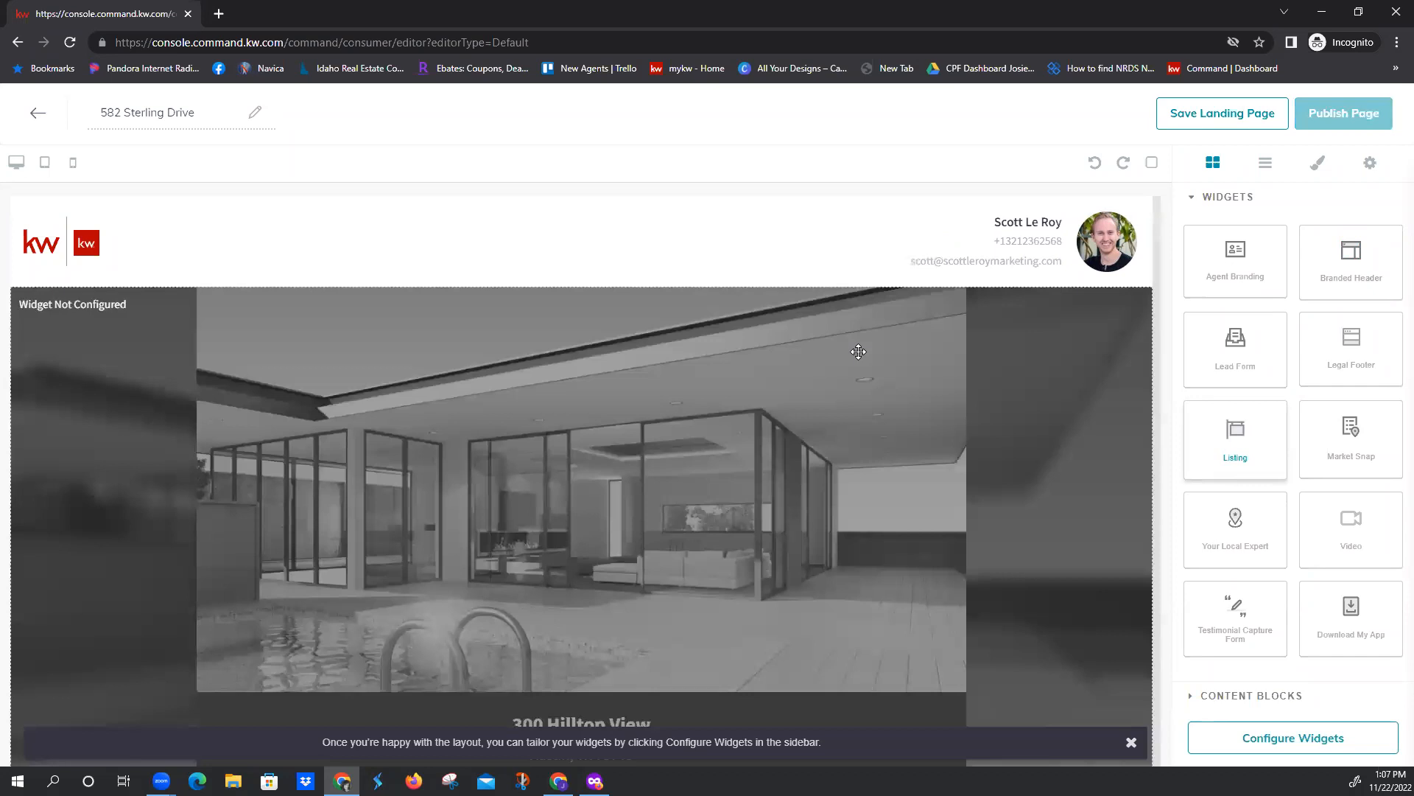
scroll(809, 460, down, 7)
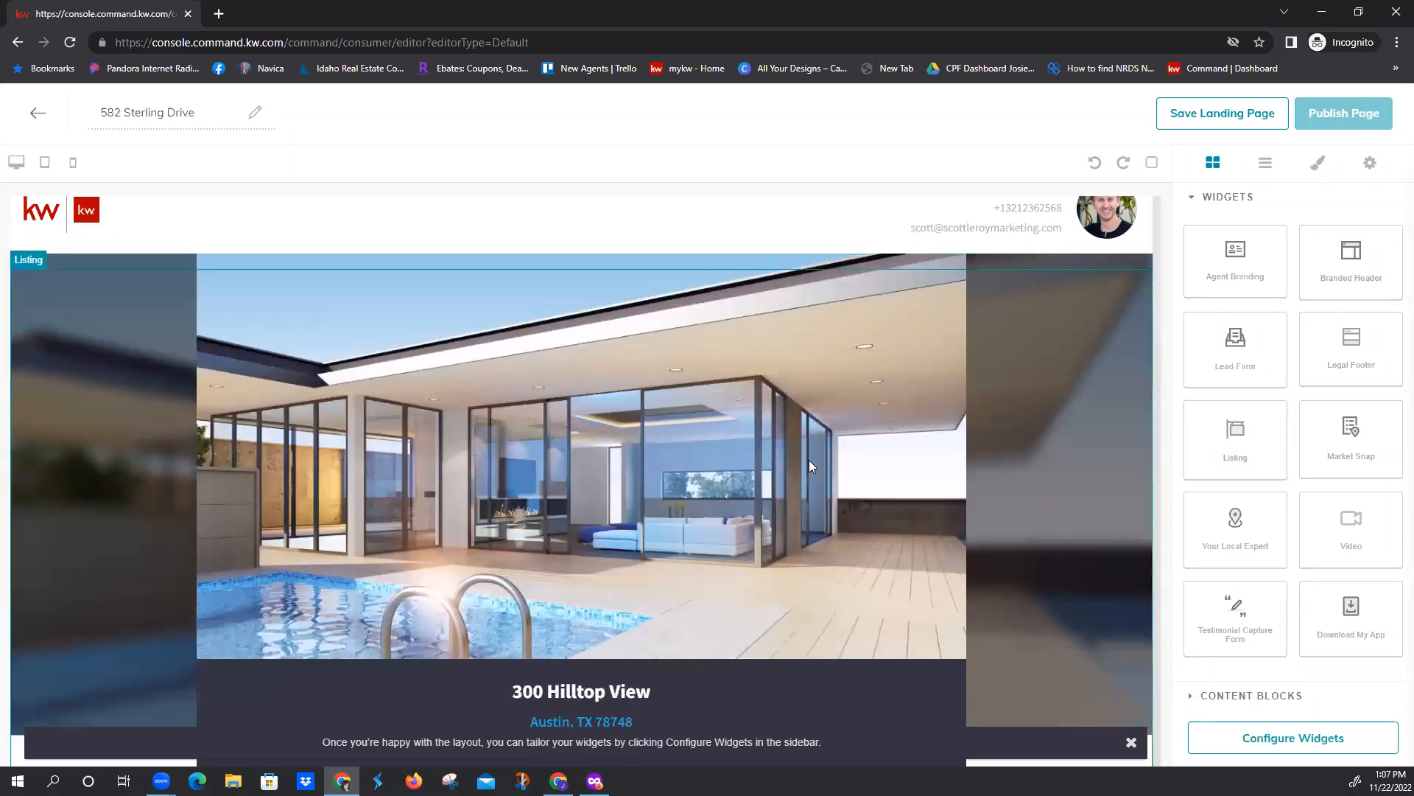
Add a Lead Form widget below the Listing widget and place a Legal Footer widget beneath the form
scroll(885, 480, down, 20)
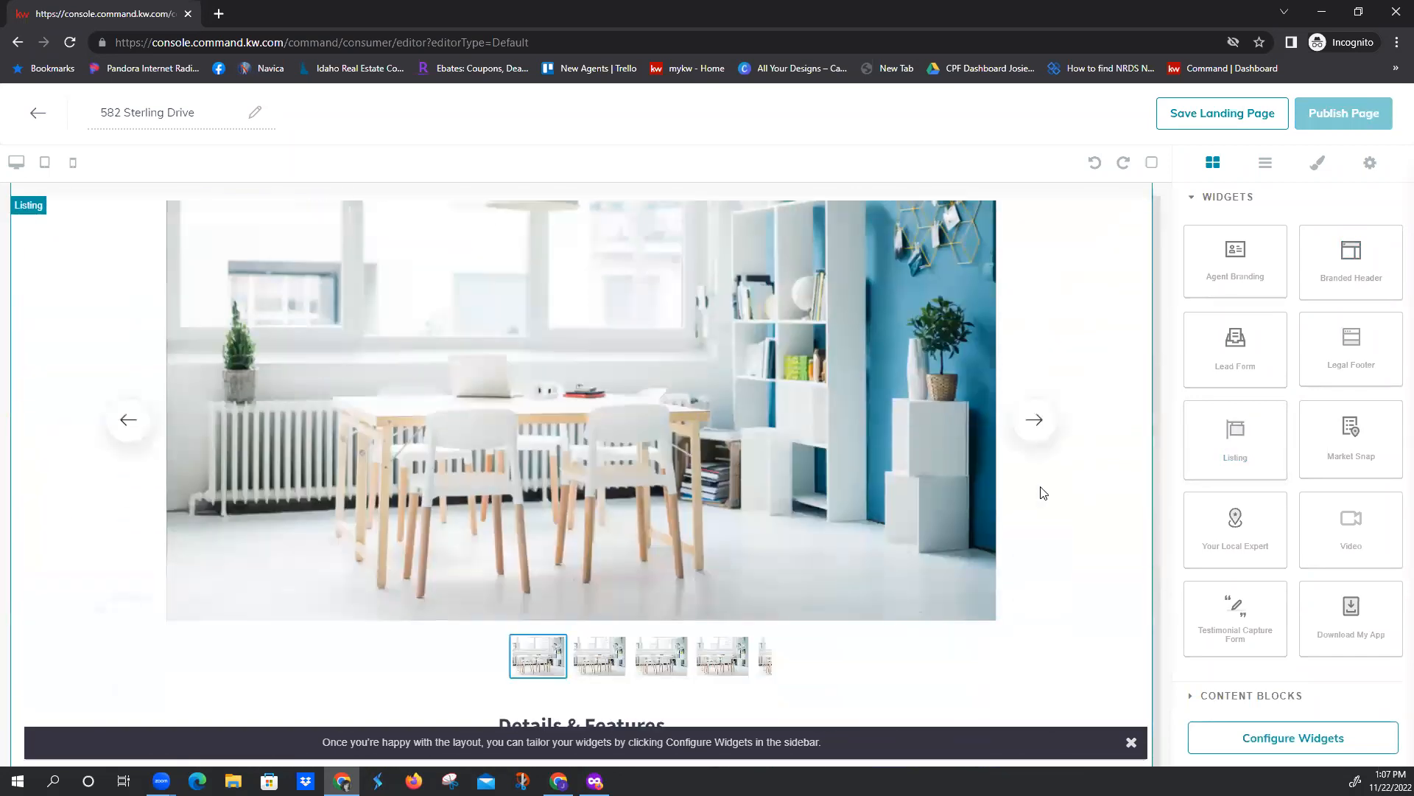
scroll(1043, 487, down, 1)
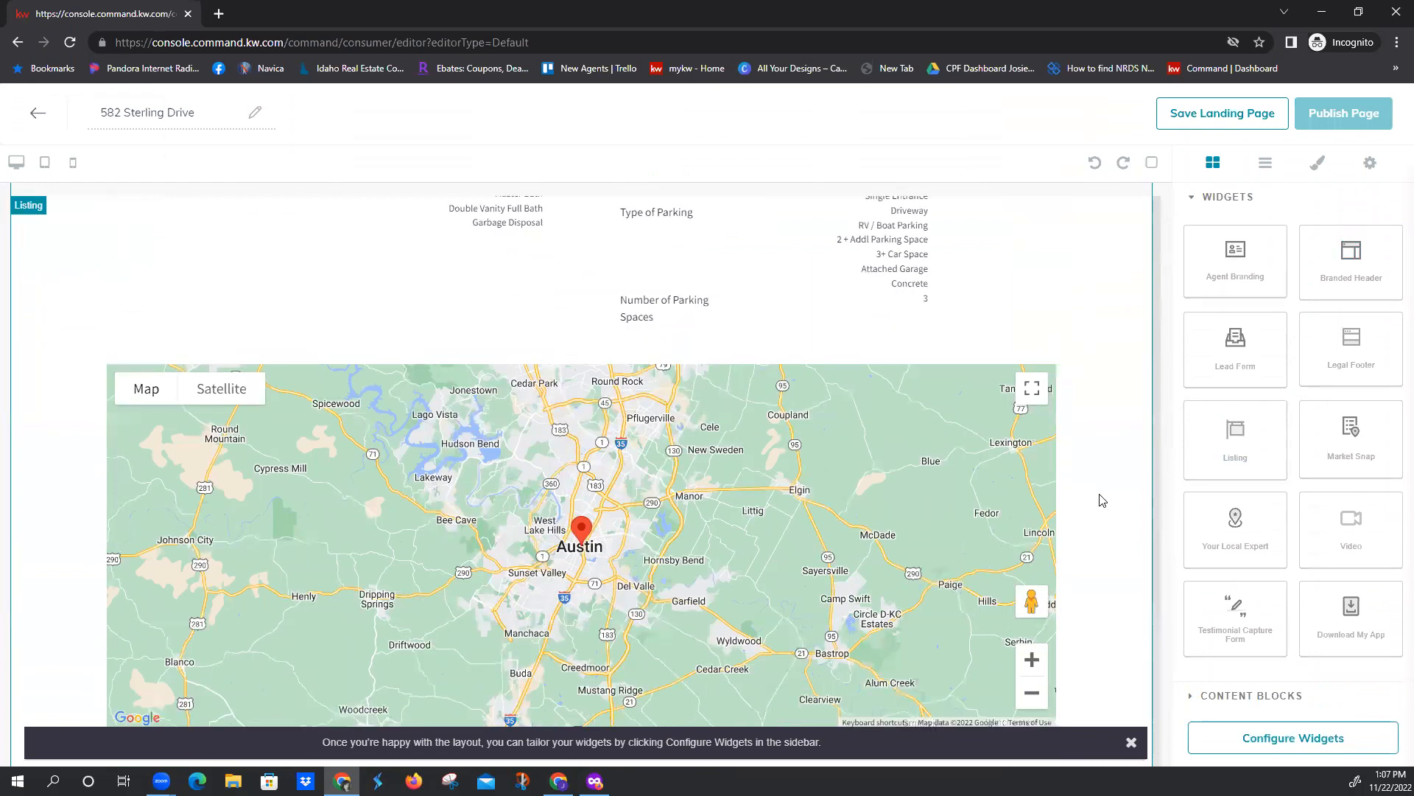
click(1132, 742)
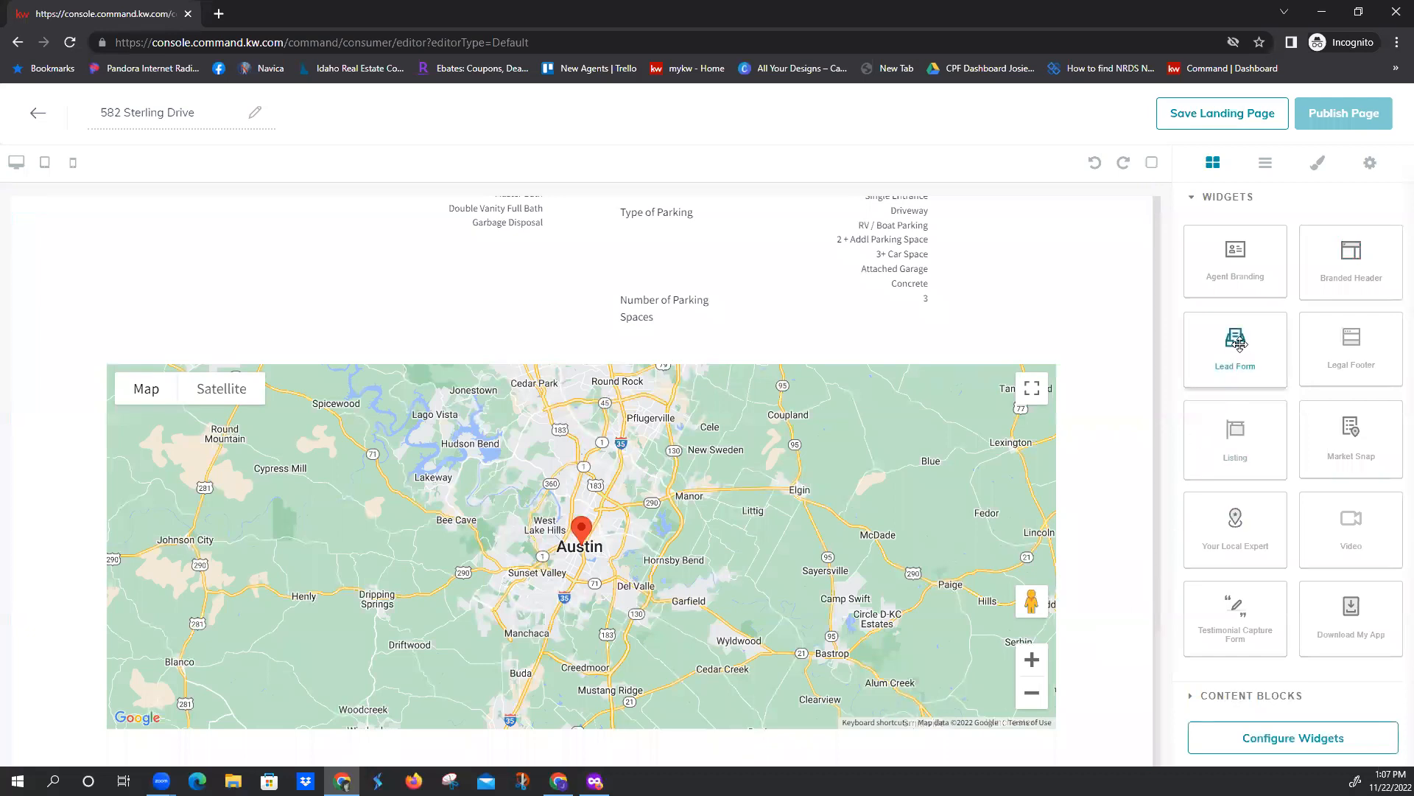
drag(1239, 341, 821, 594)
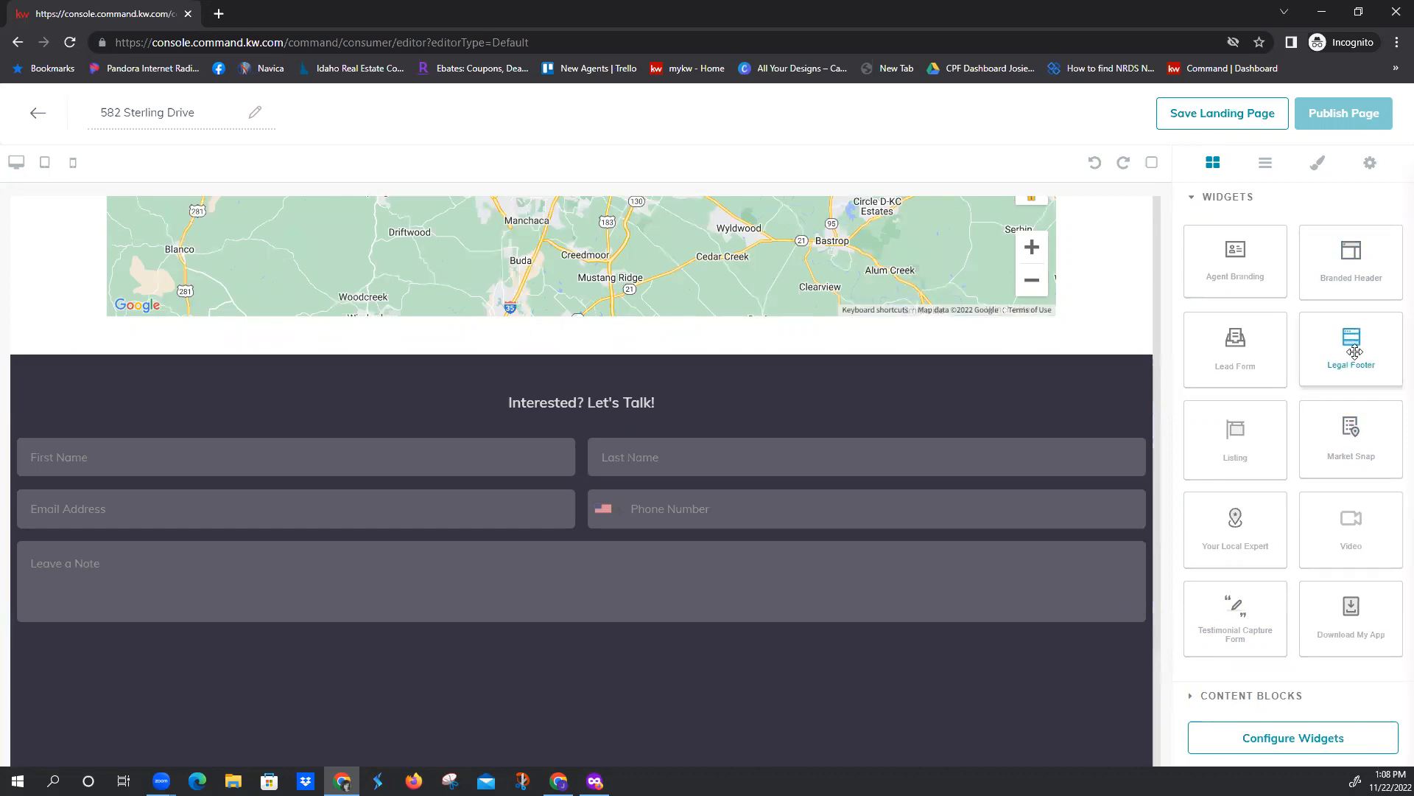
drag(1344, 358, 855, 714)
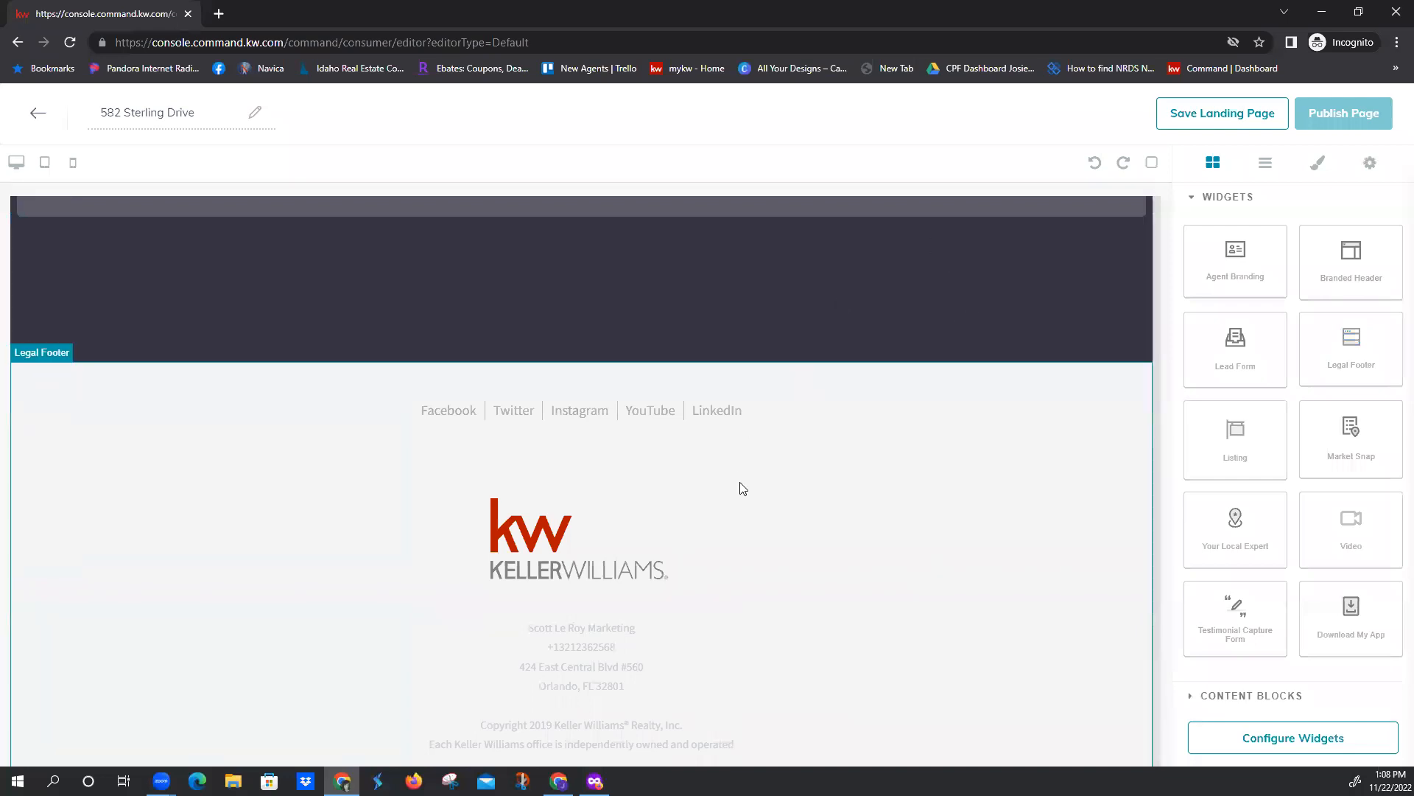
scroll(741, 505, down, 1)
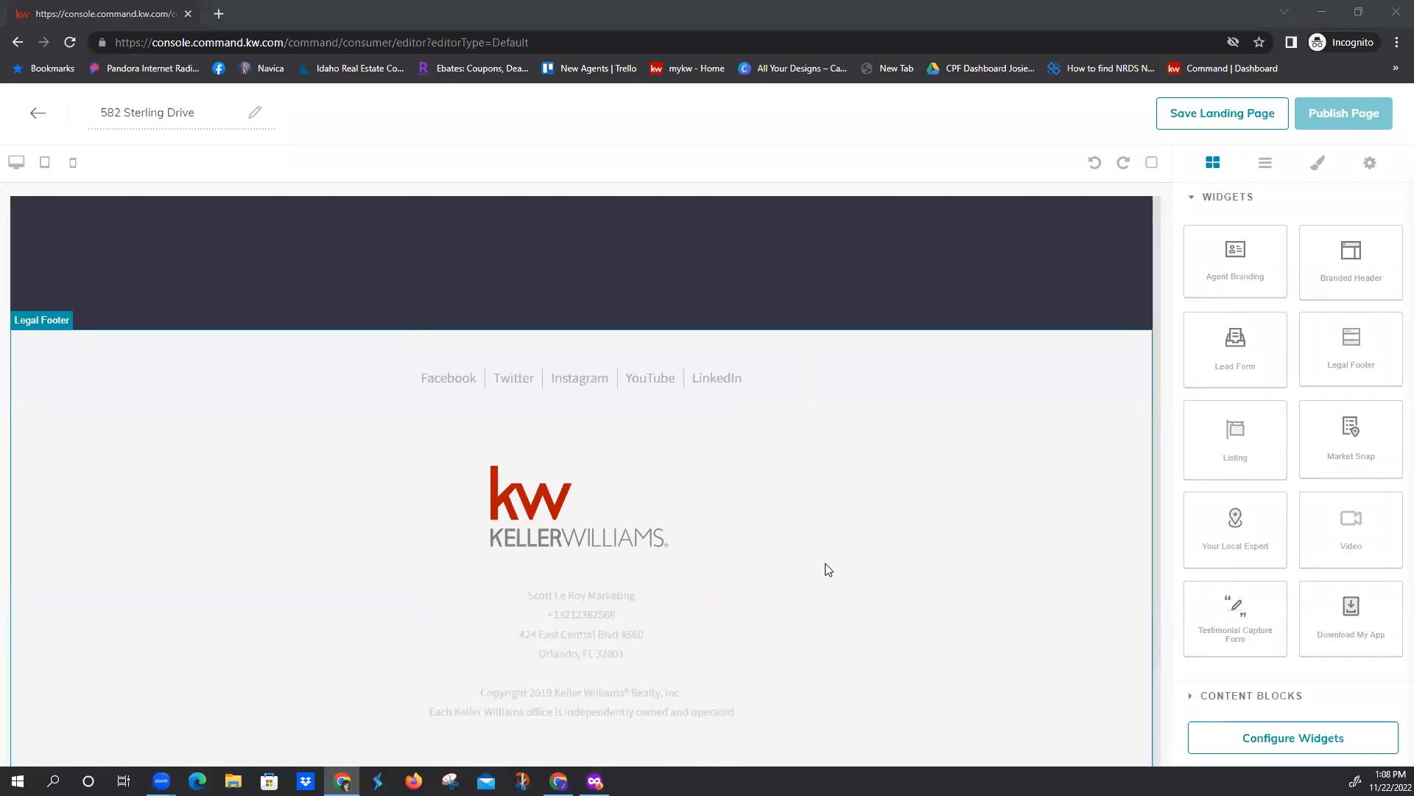
Configure the Branded Header widget with the property's street address as its header text and apply it
scroll(866, 608, up, 20)
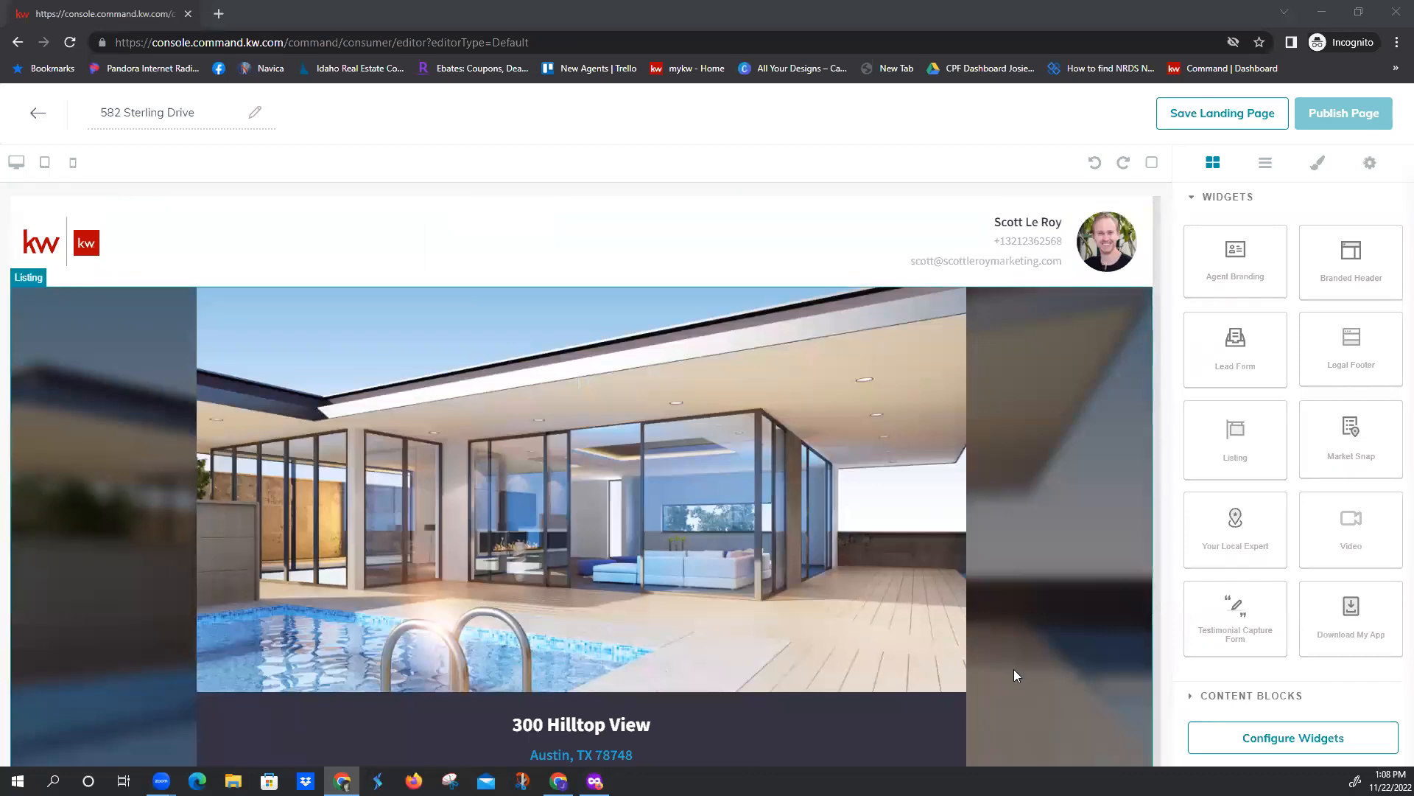
click(1236, 739)
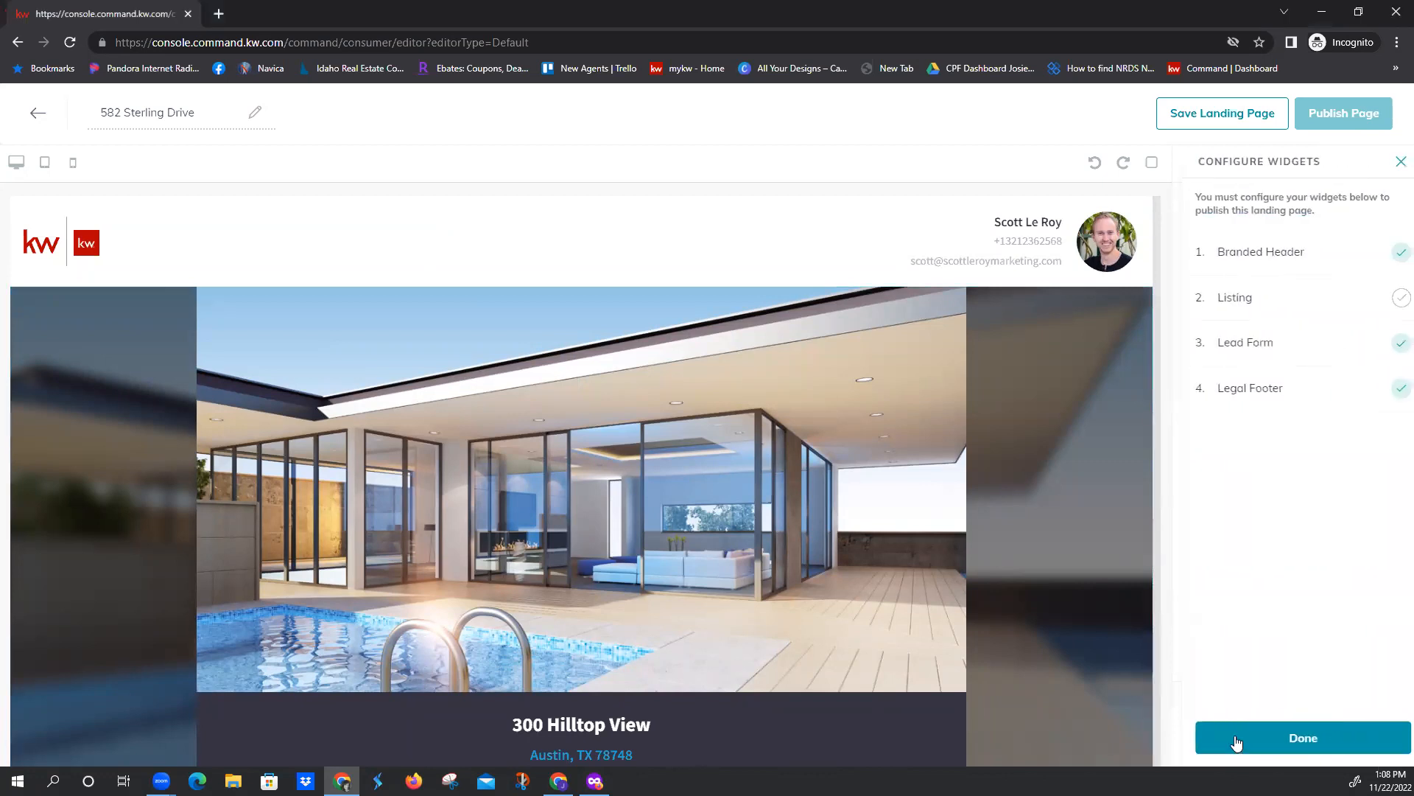
click(1253, 254)
click(1245, 235)
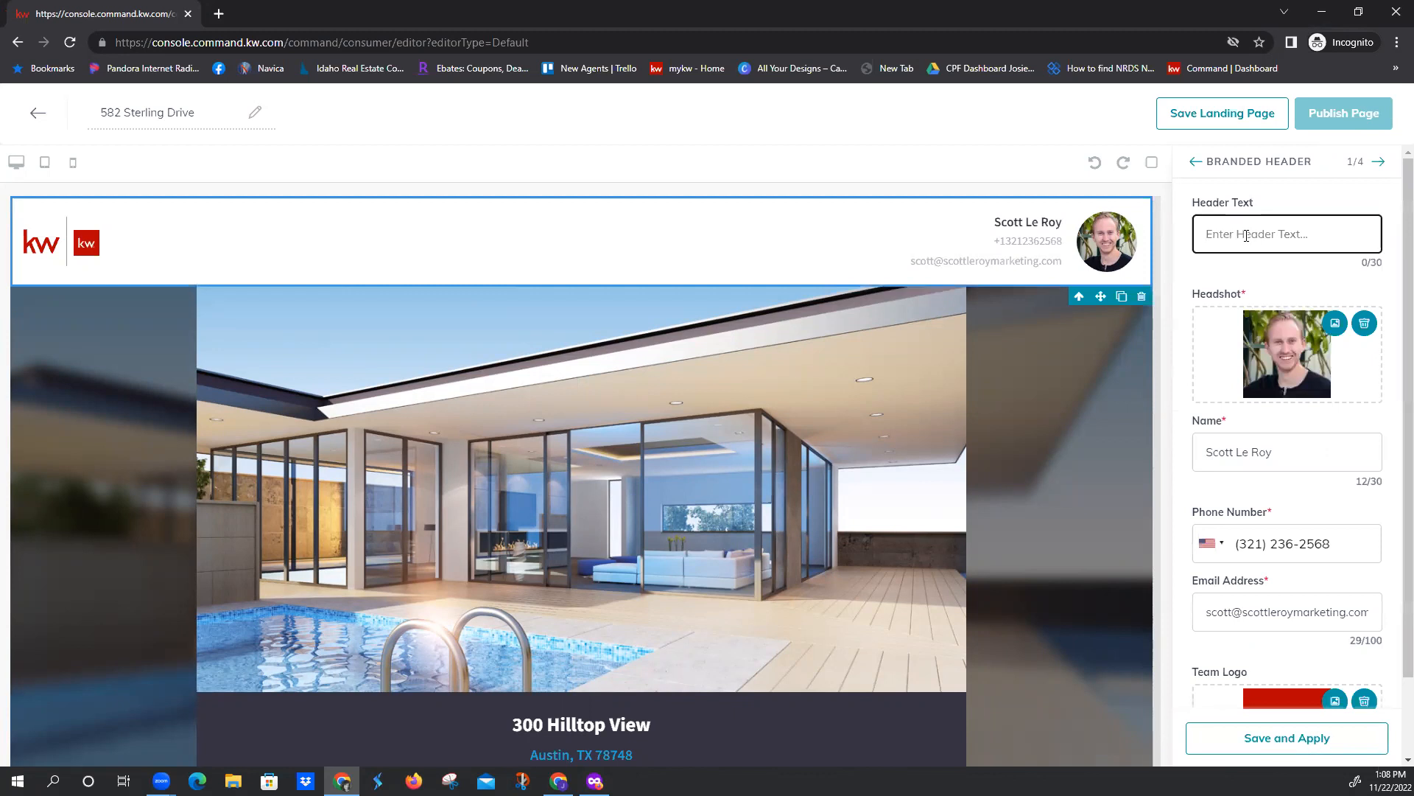
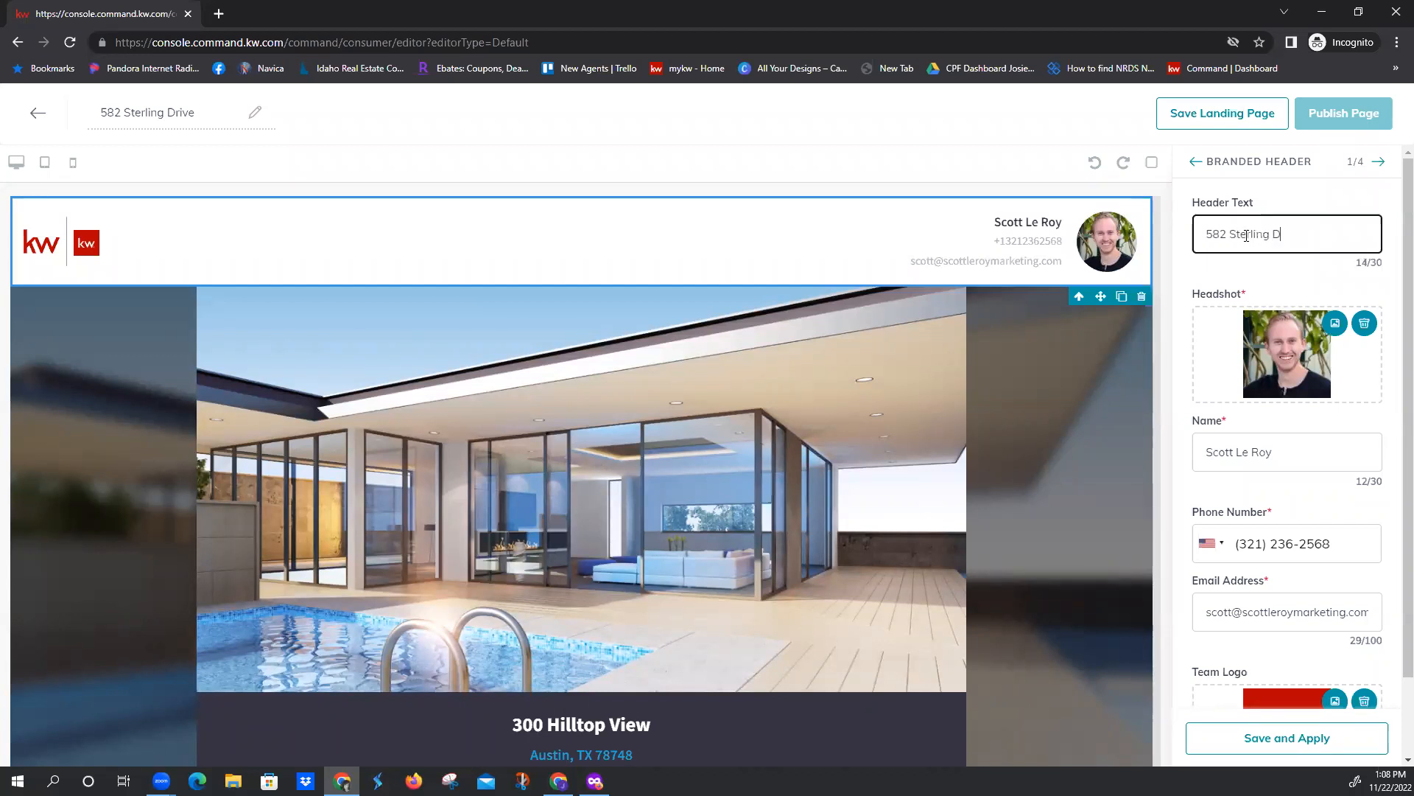
scroll(1283, 373, down, 2)
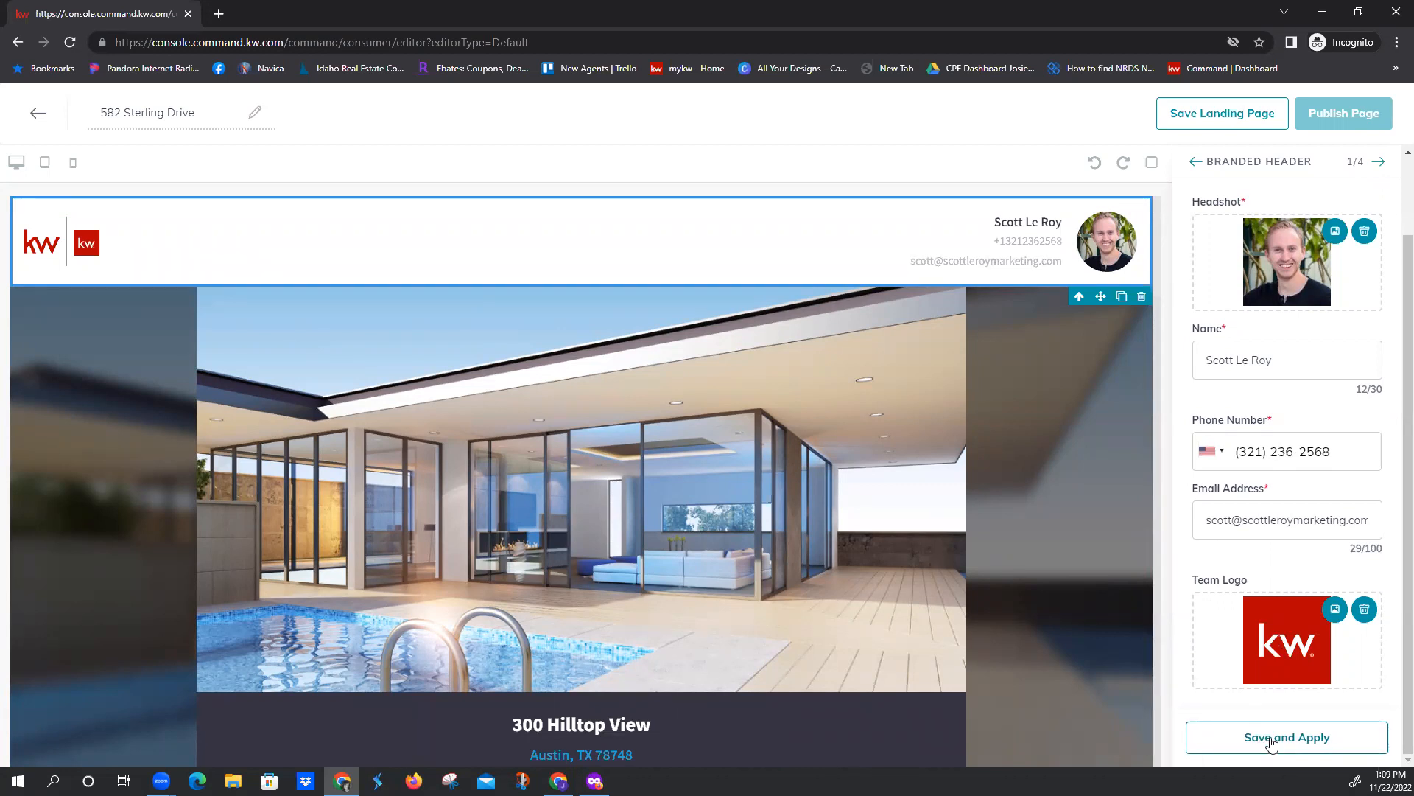
click(1269, 738)
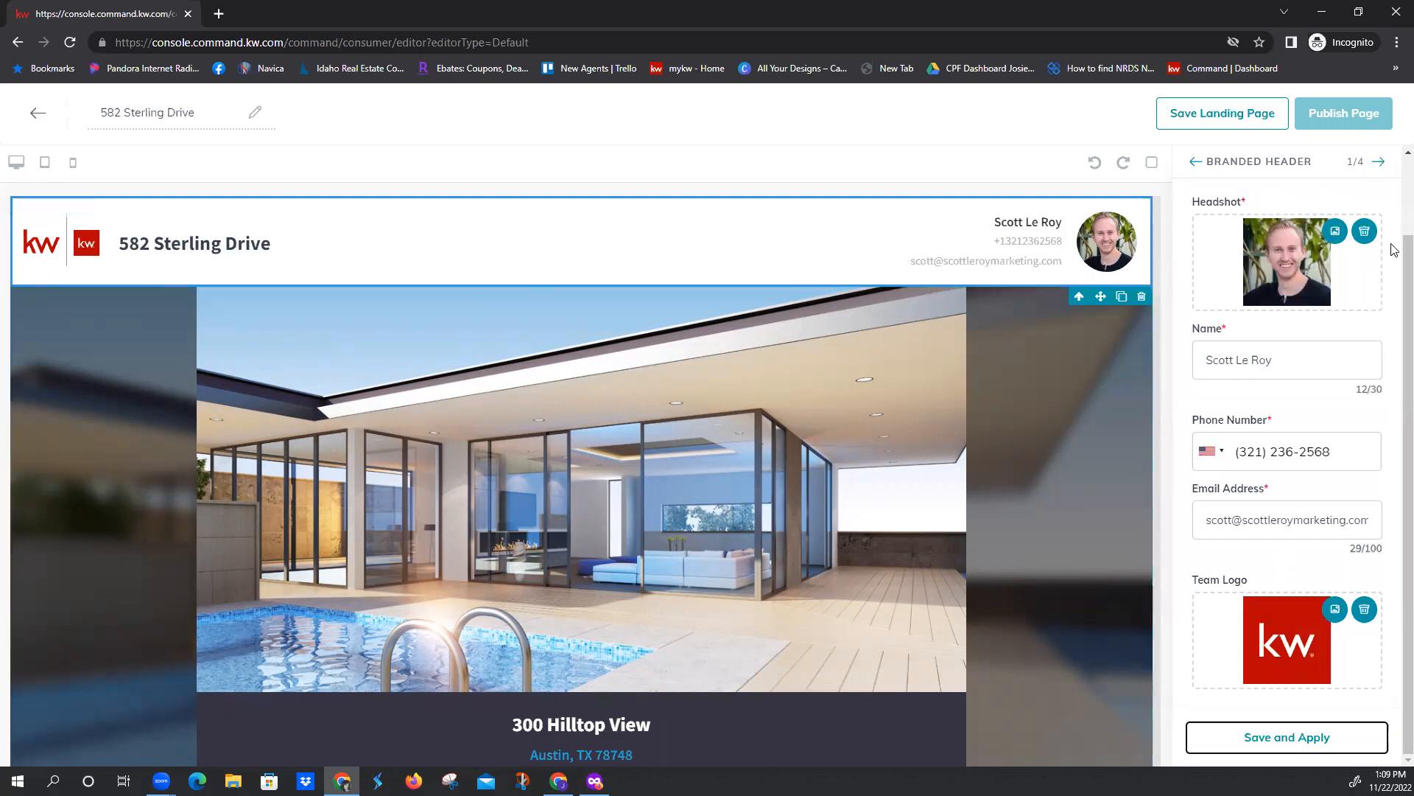
Search for a listing by MLS number 2151268 in the Listing widget's configuration and select the Idaho Falls, ID property
click(1382, 164)
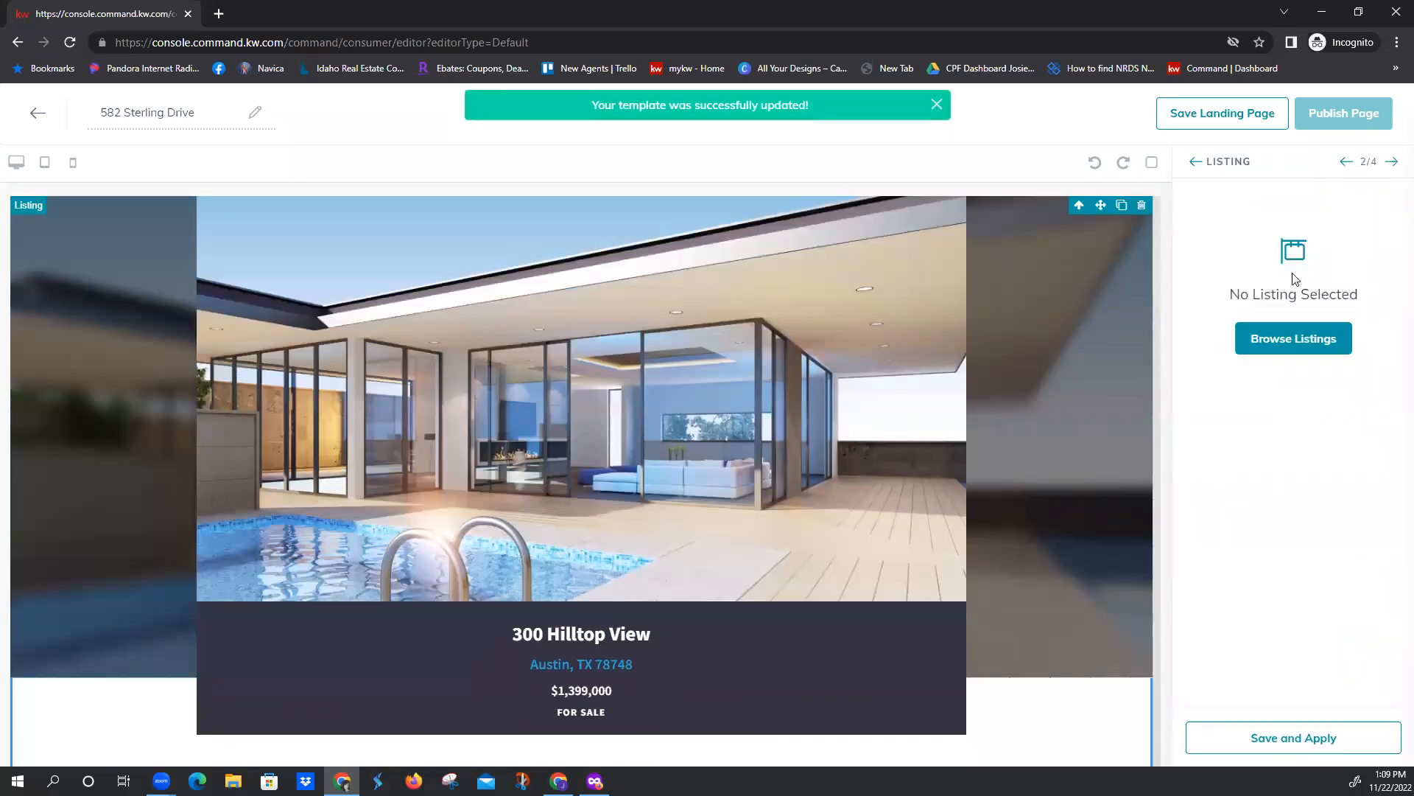
click(1298, 348)
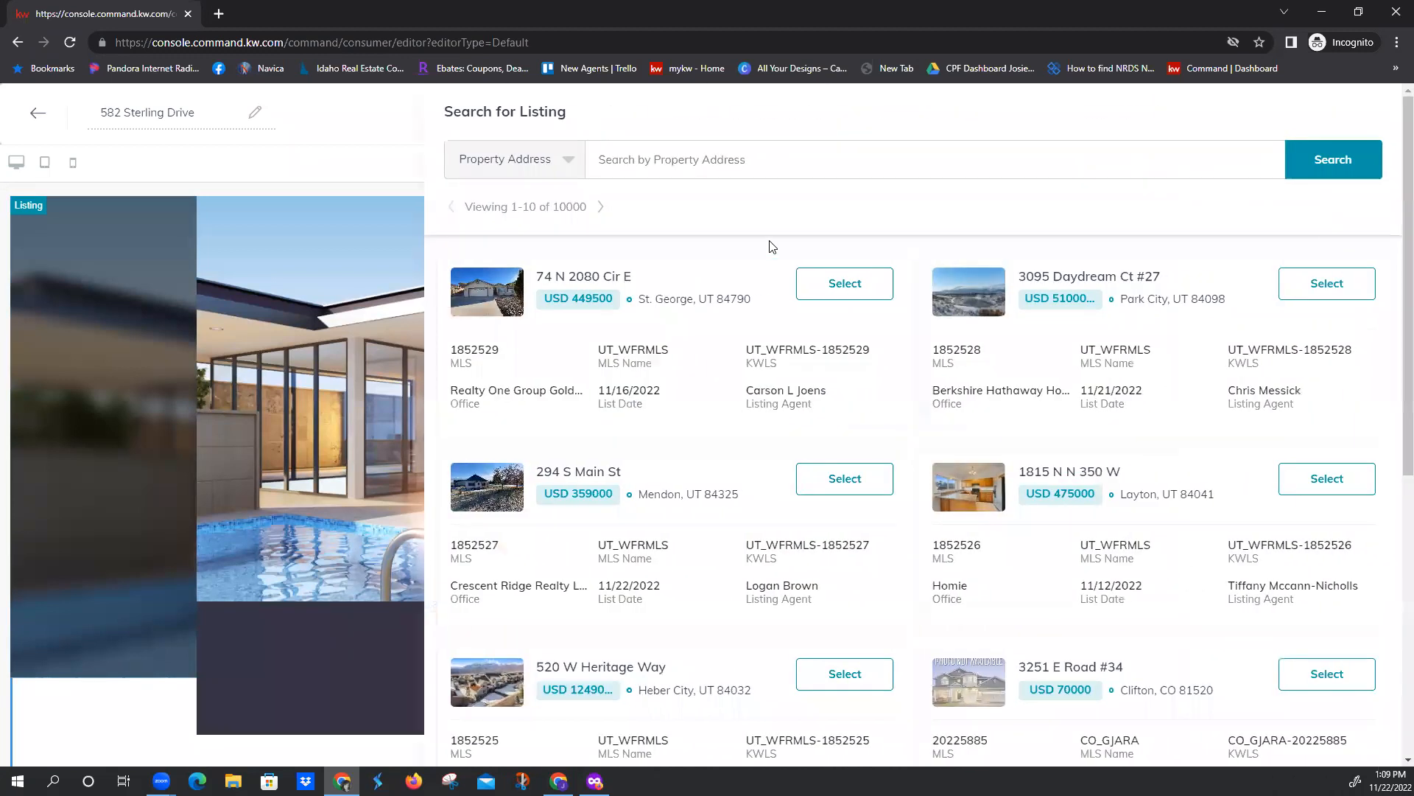
click(570, 163)
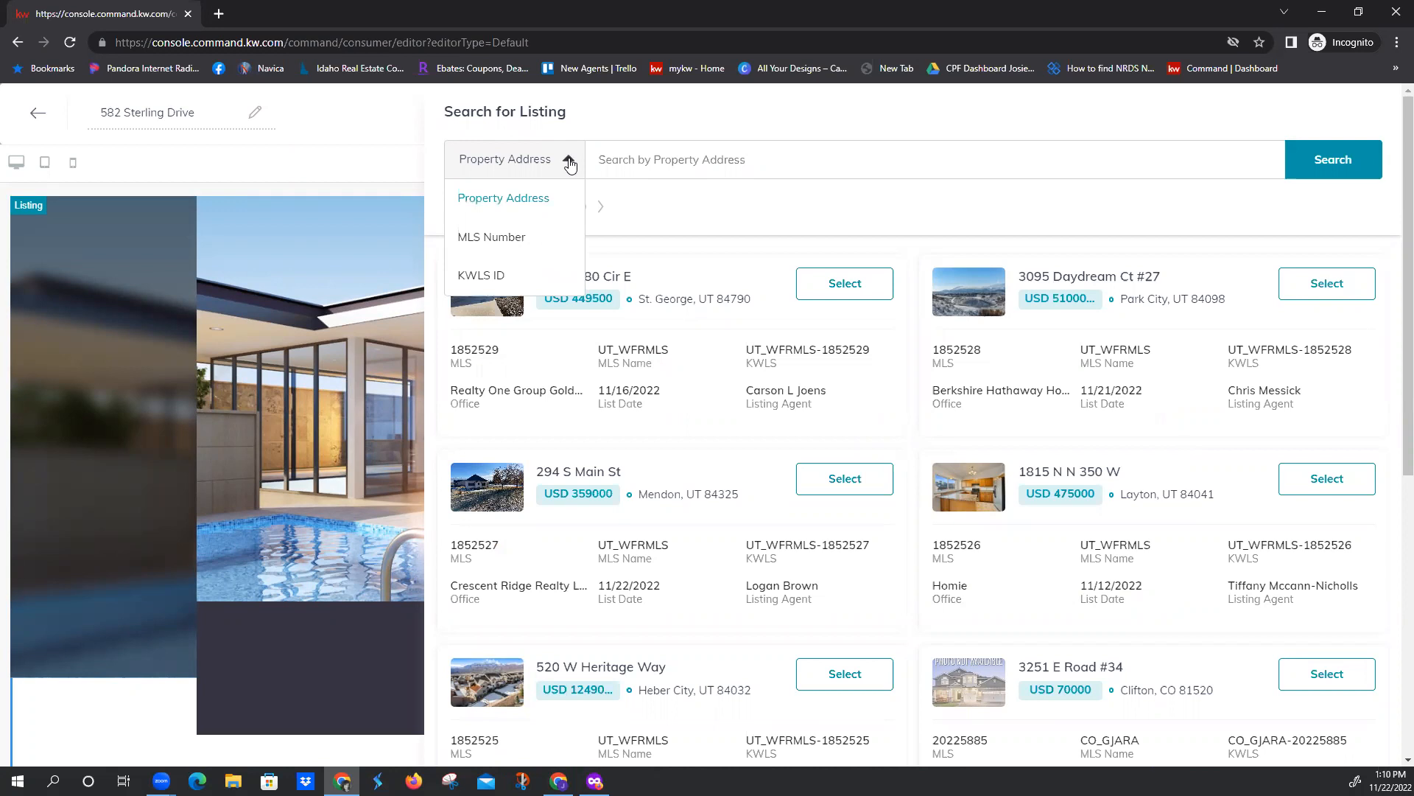
click(507, 239)
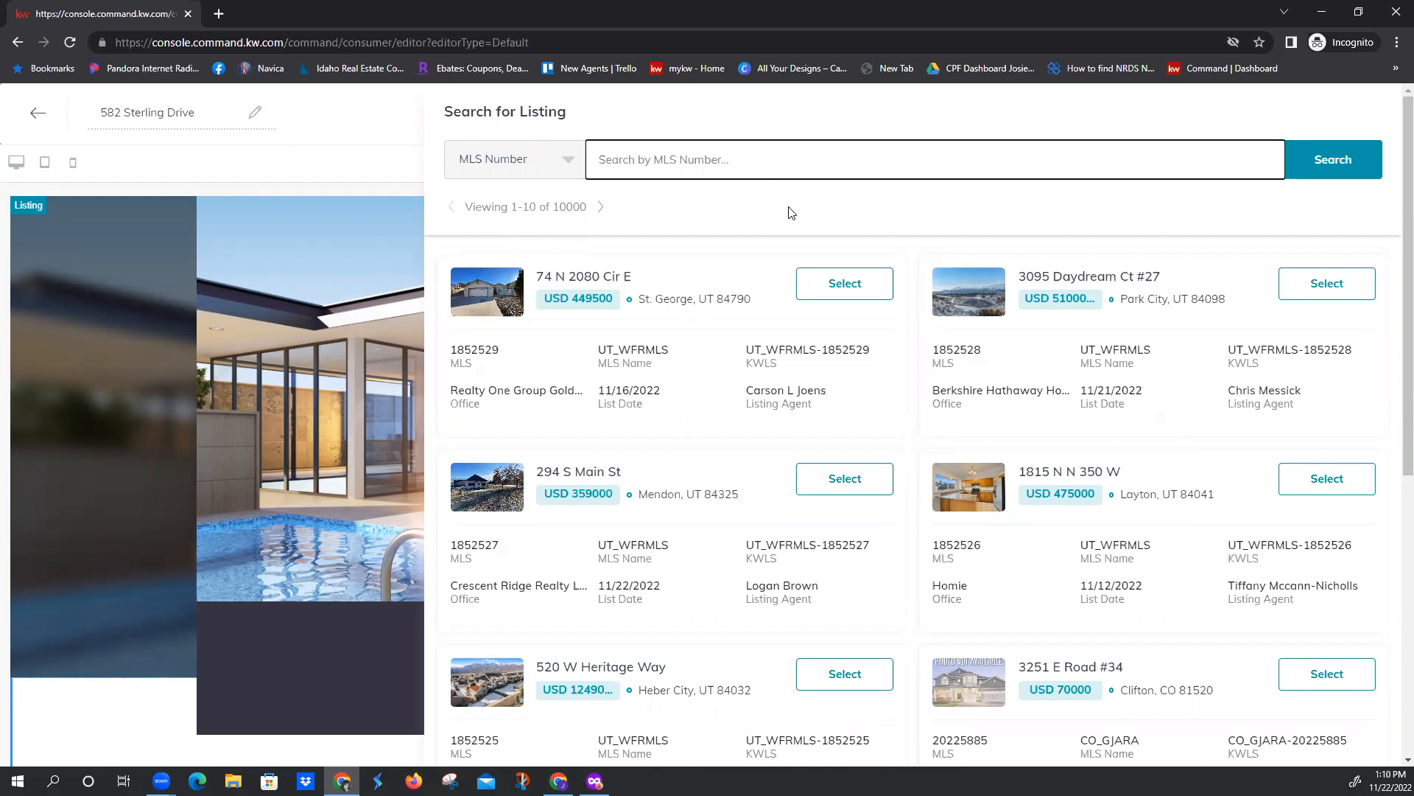
text(2151268)
click(1336, 161)
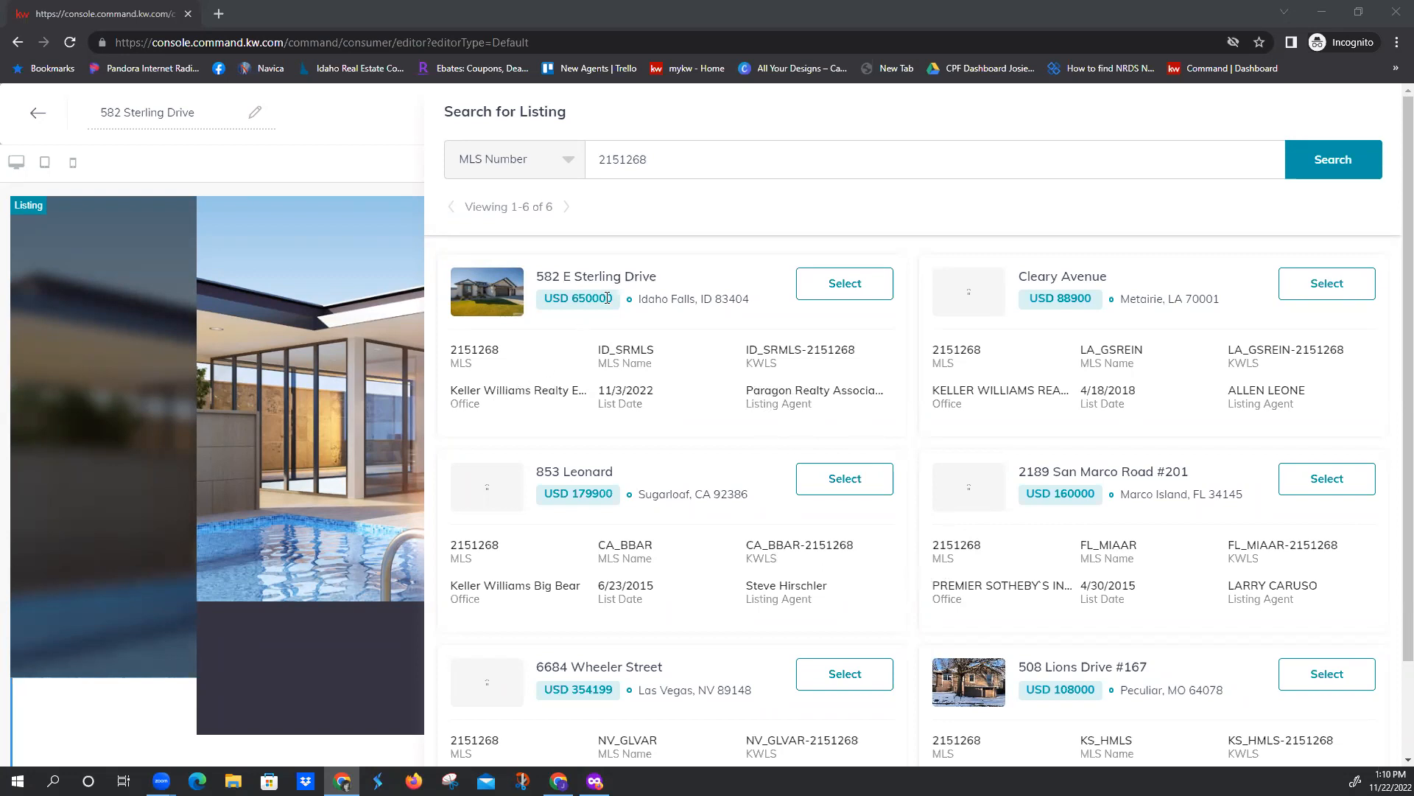
click(843, 292)
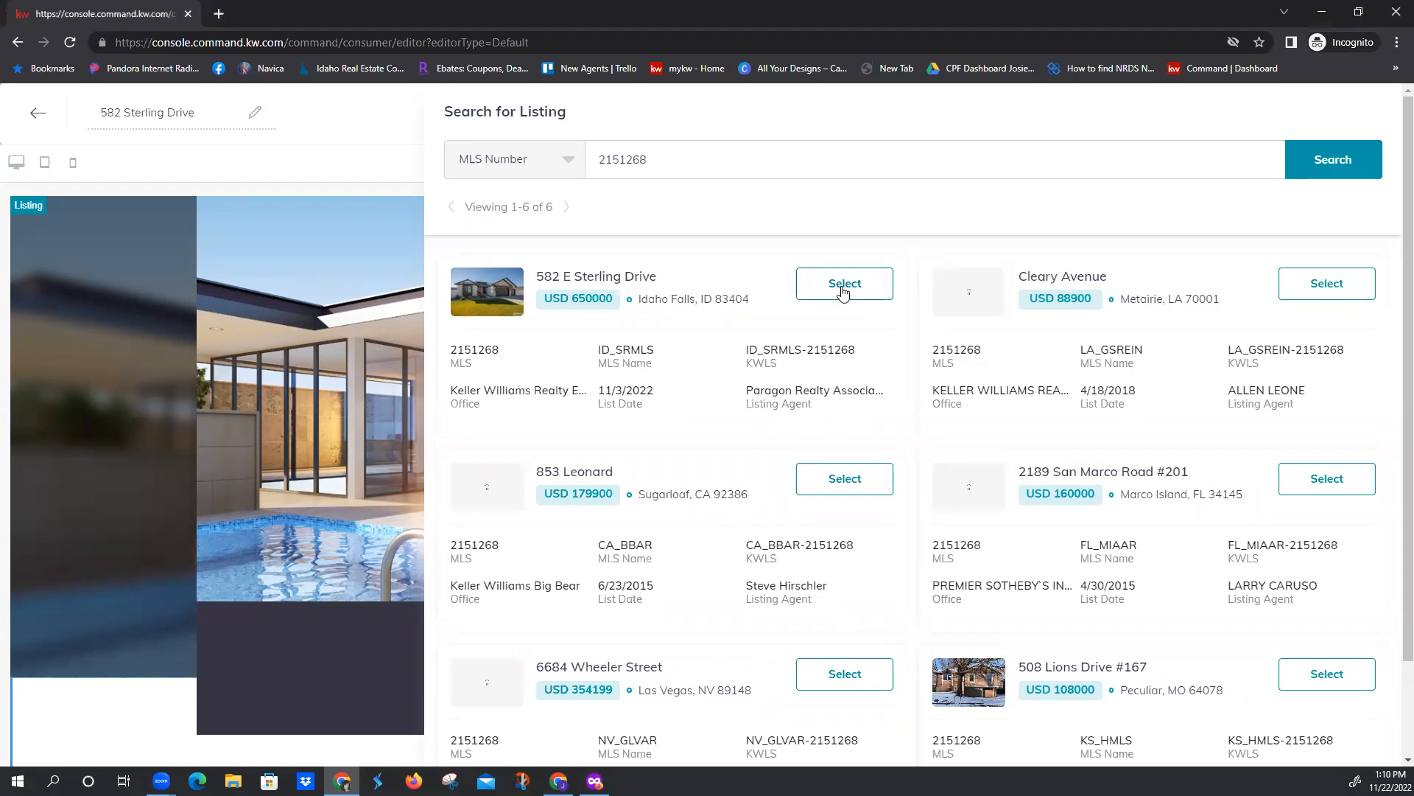
click(844, 293)
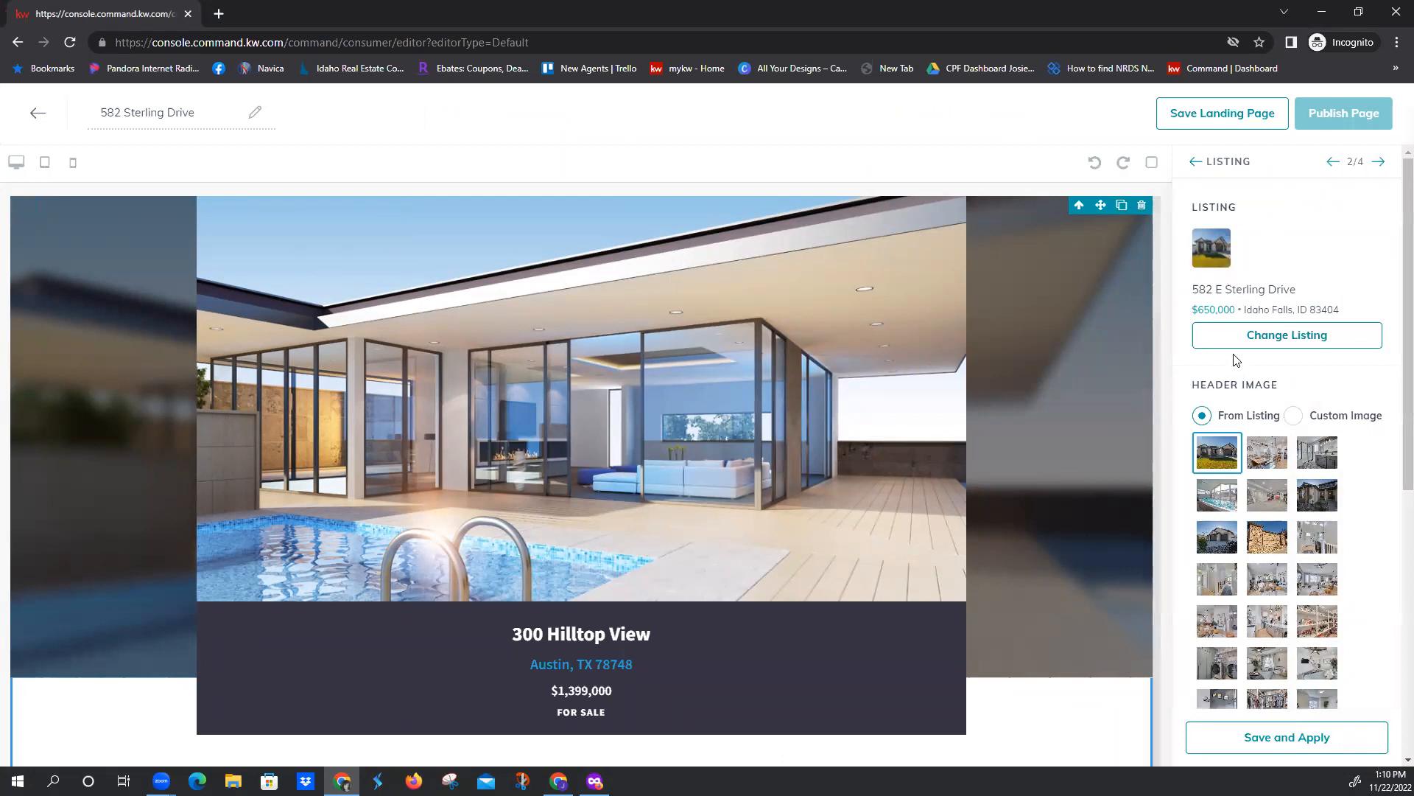
Review the Listing widget's header image options and apply the listing with its first photo as the header image
scroll(1236, 364, down, 1)
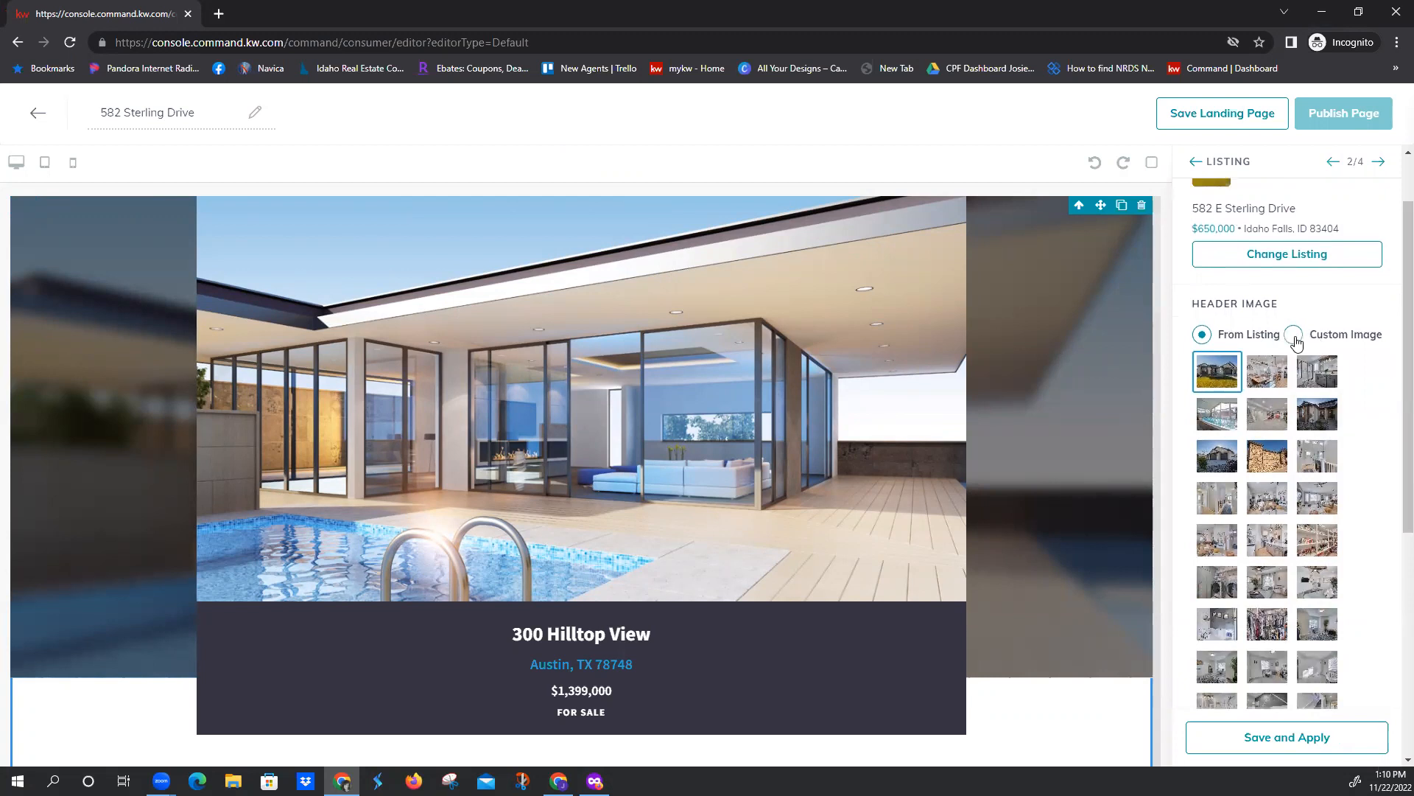
scroll(1297, 342, up, 1)
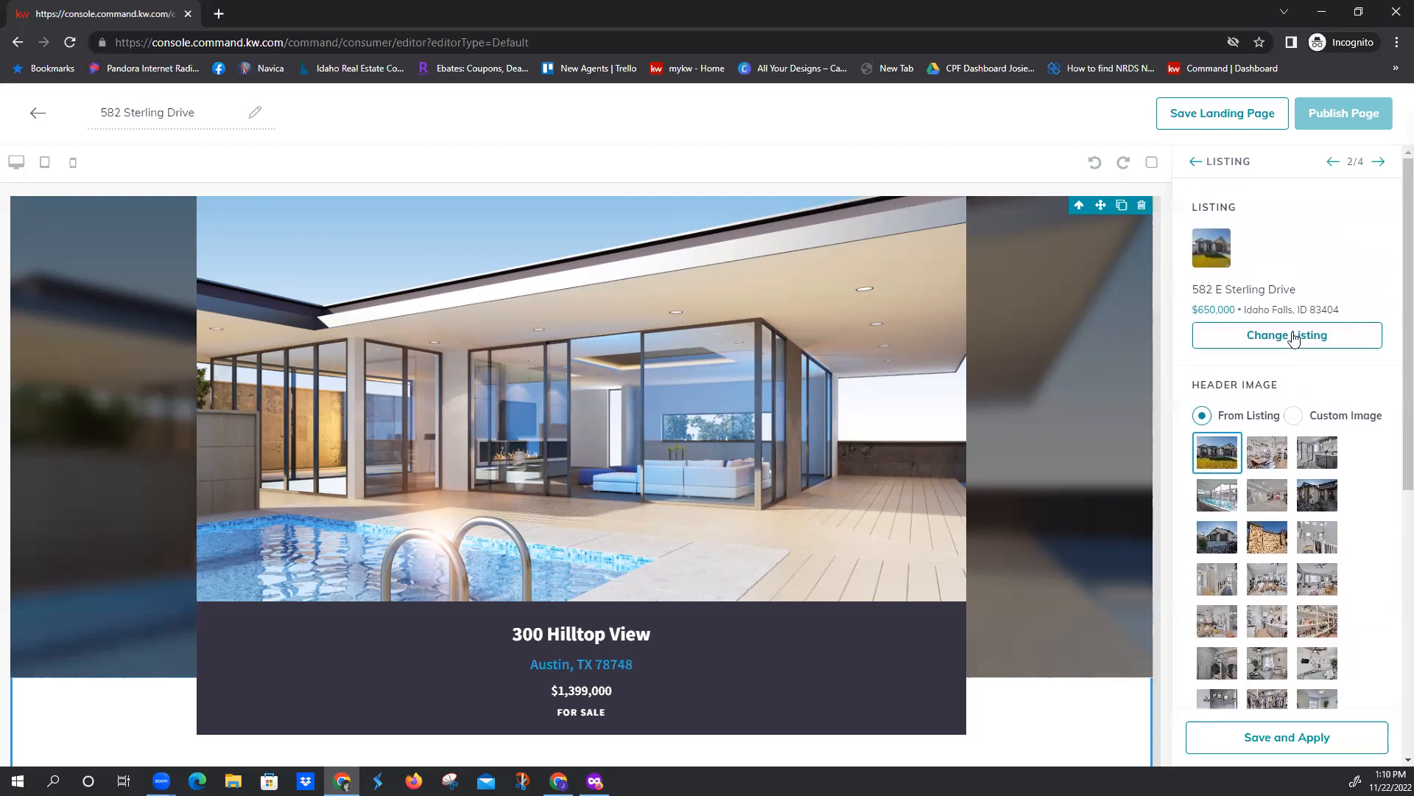
scroll(1320, 412, down, 3)
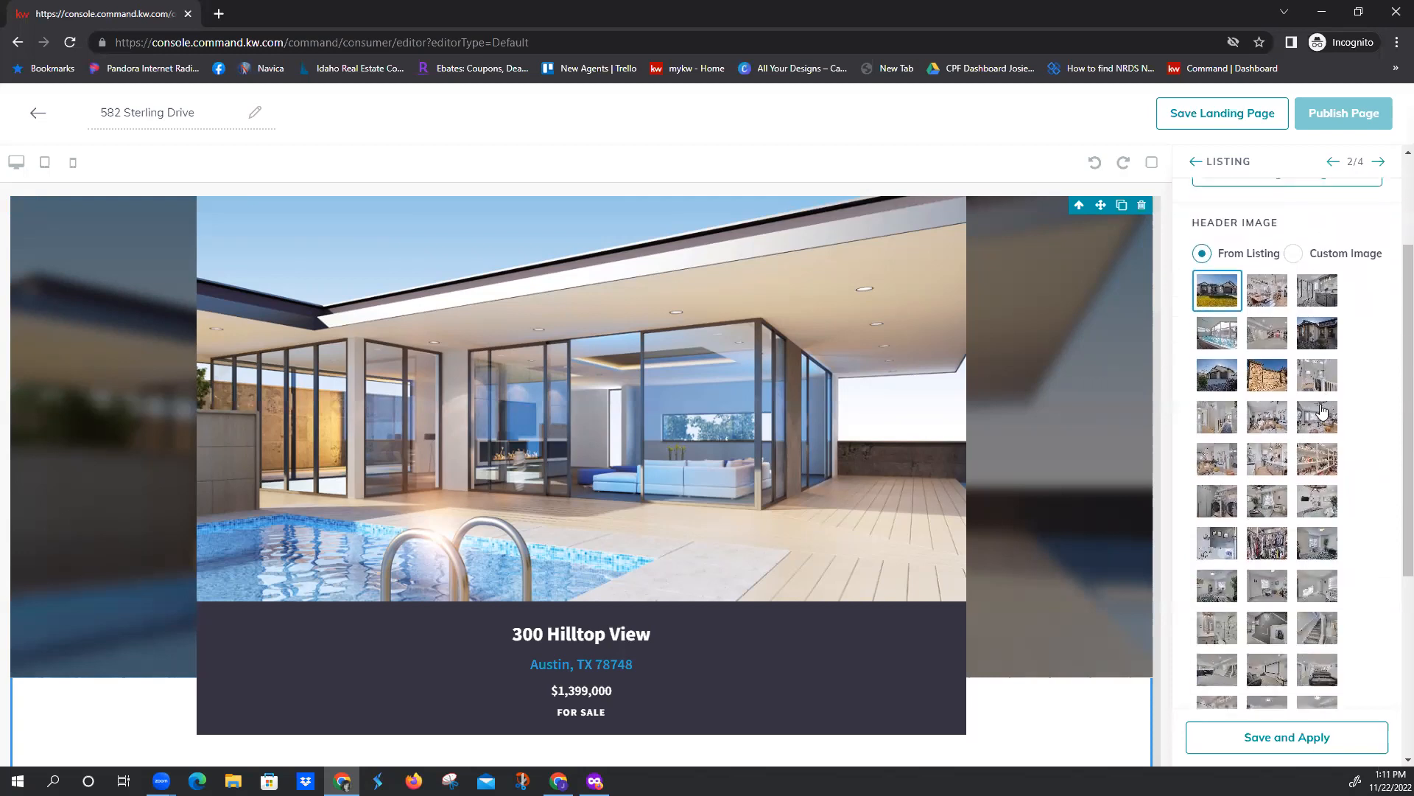
scroll(1318, 407, down, 3)
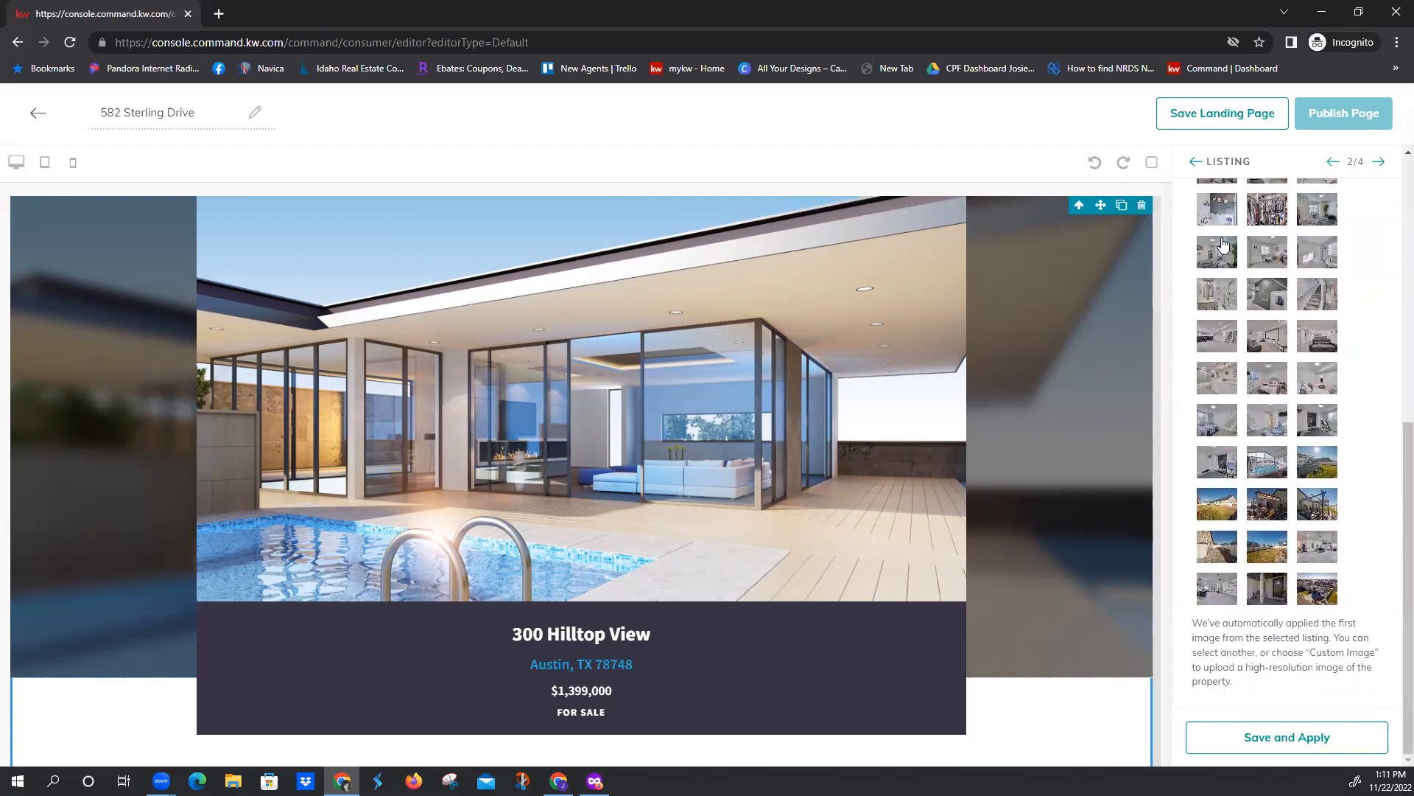
click(1235, 740)
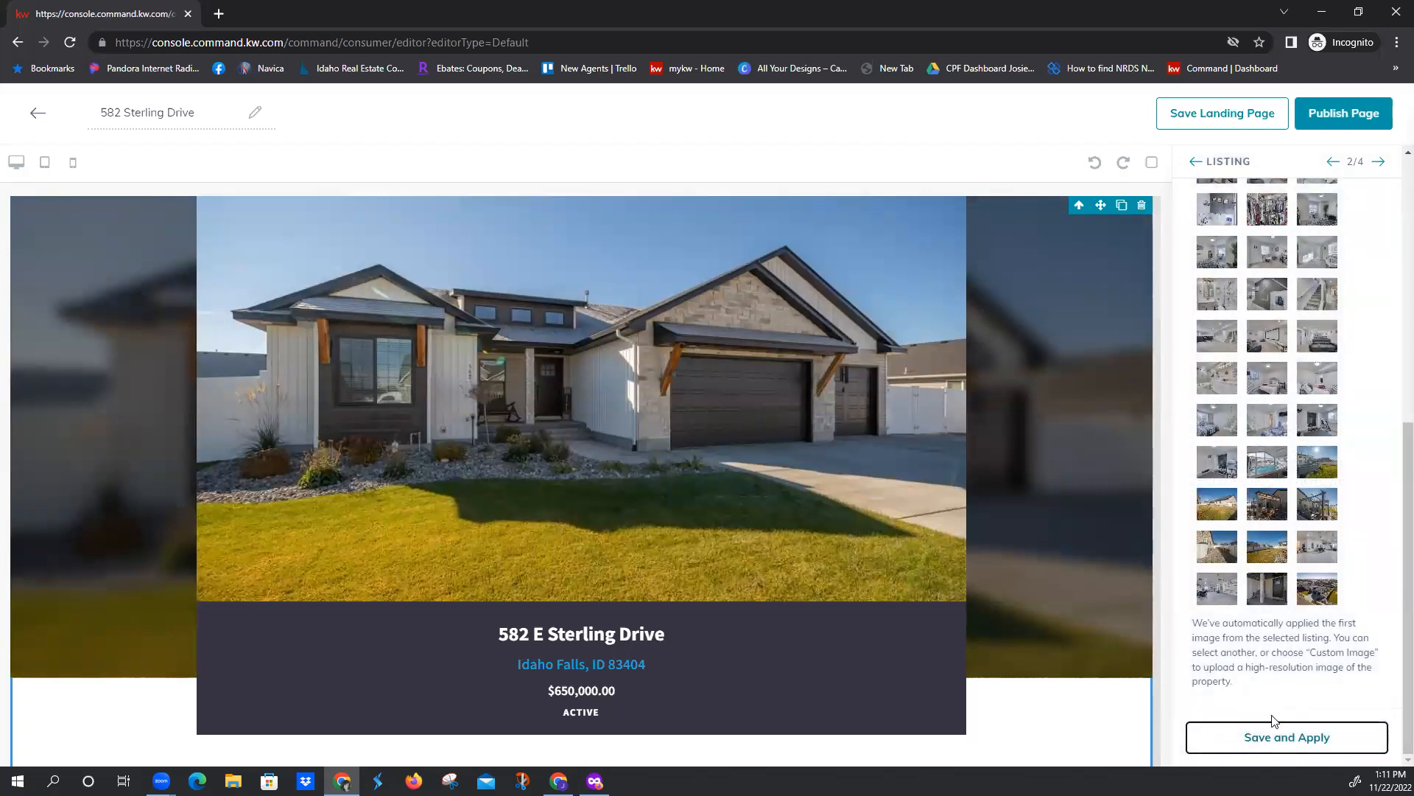
Save and apply the Lead Form widget with the form header text "Interested? Let's Talk!"
click(1376, 165)
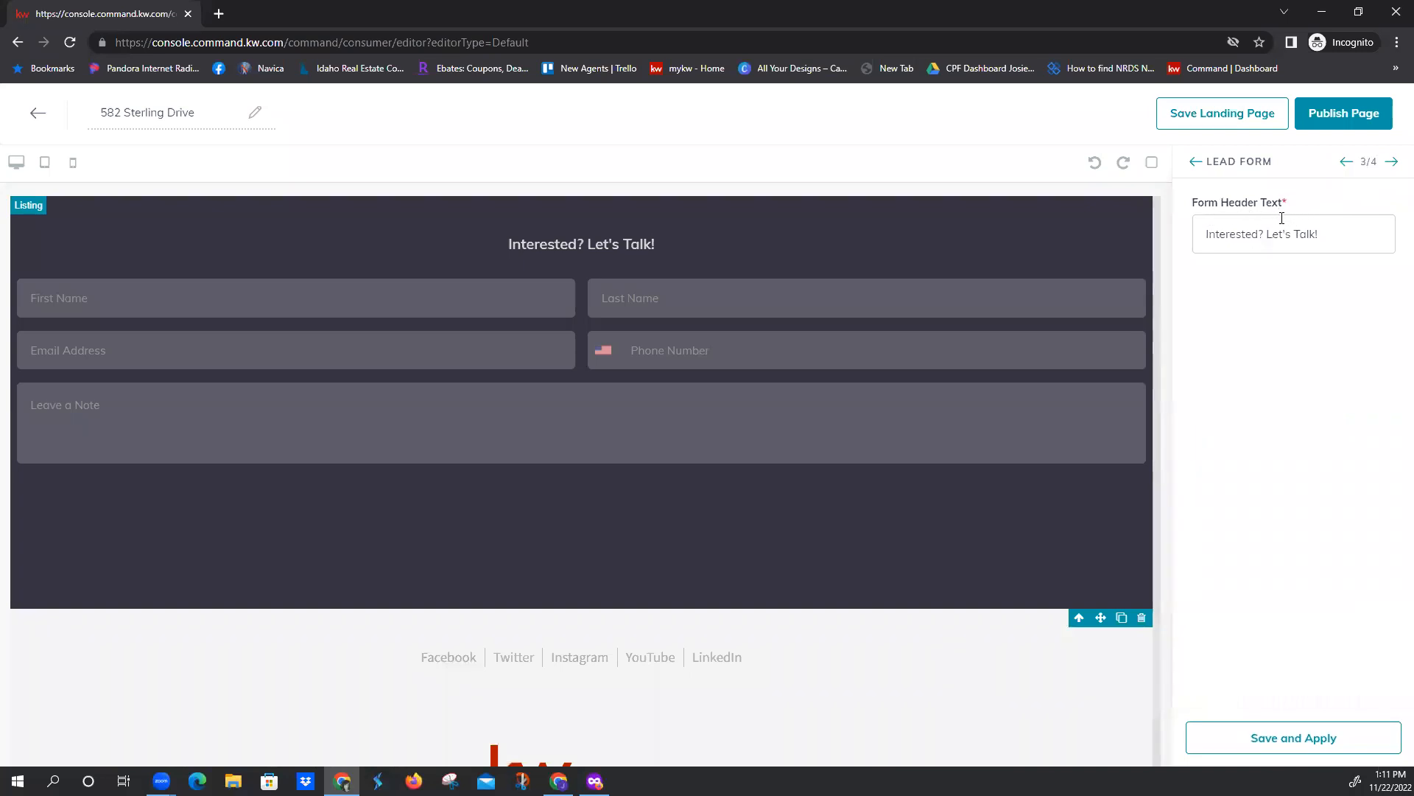
click(1333, 231)
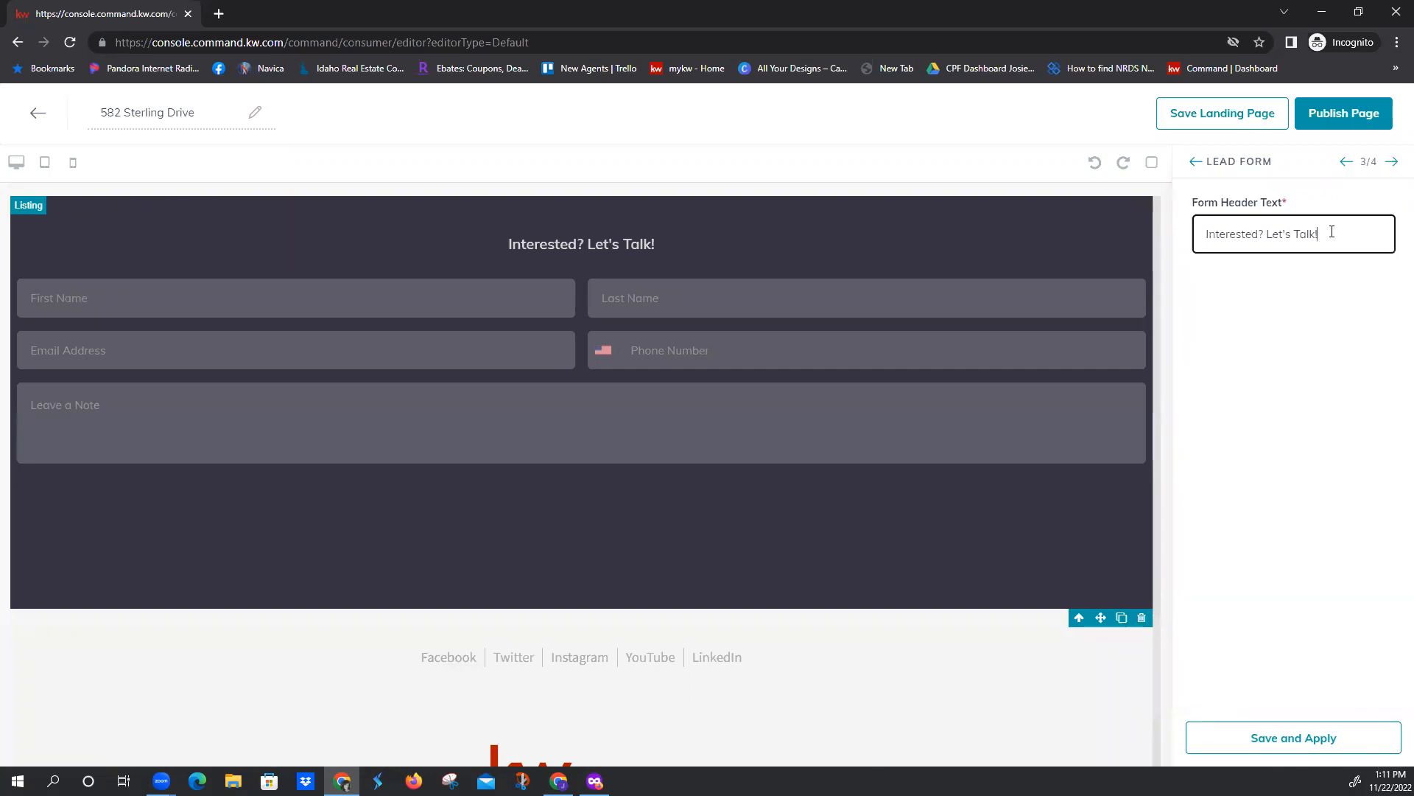
drag(1332, 231, 1179, 256)
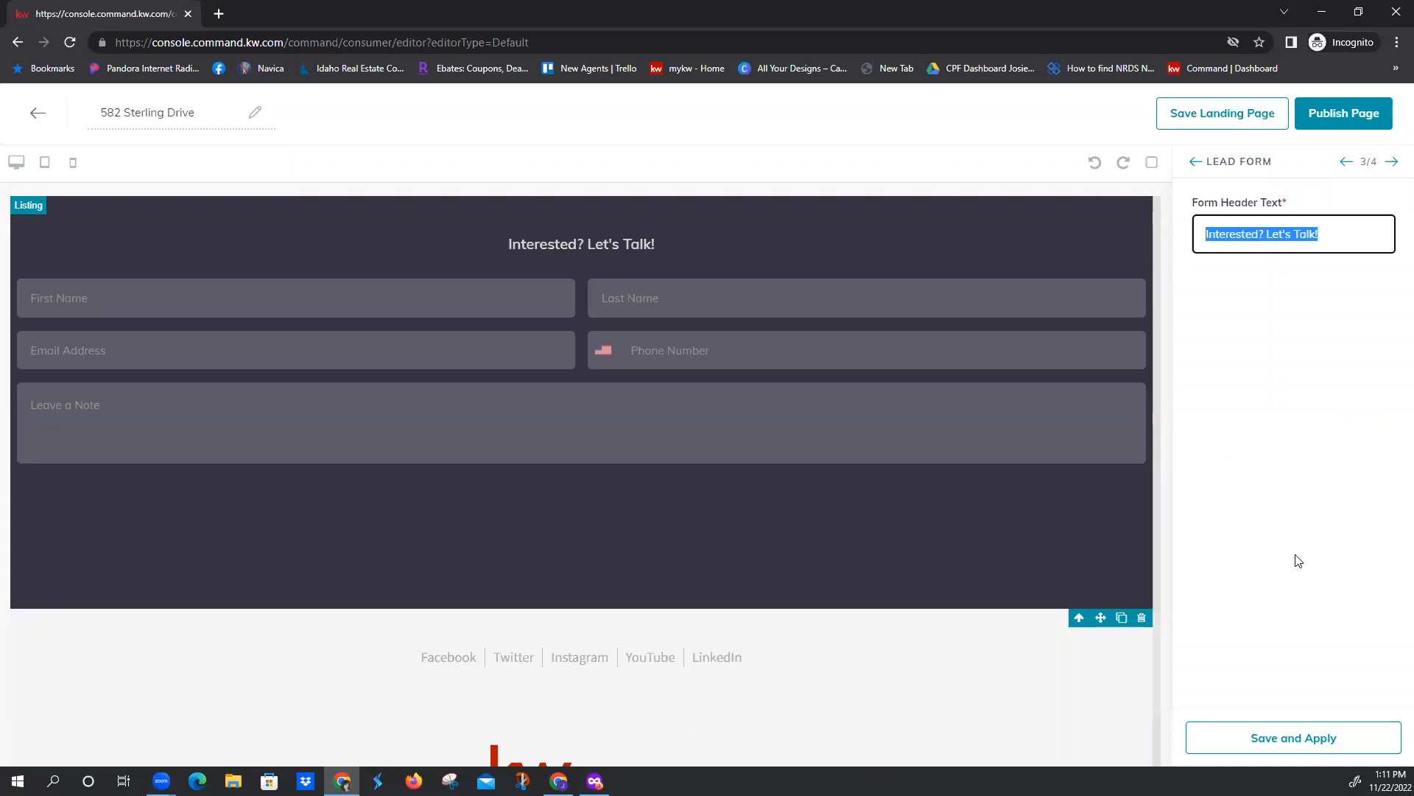
click(1290, 739)
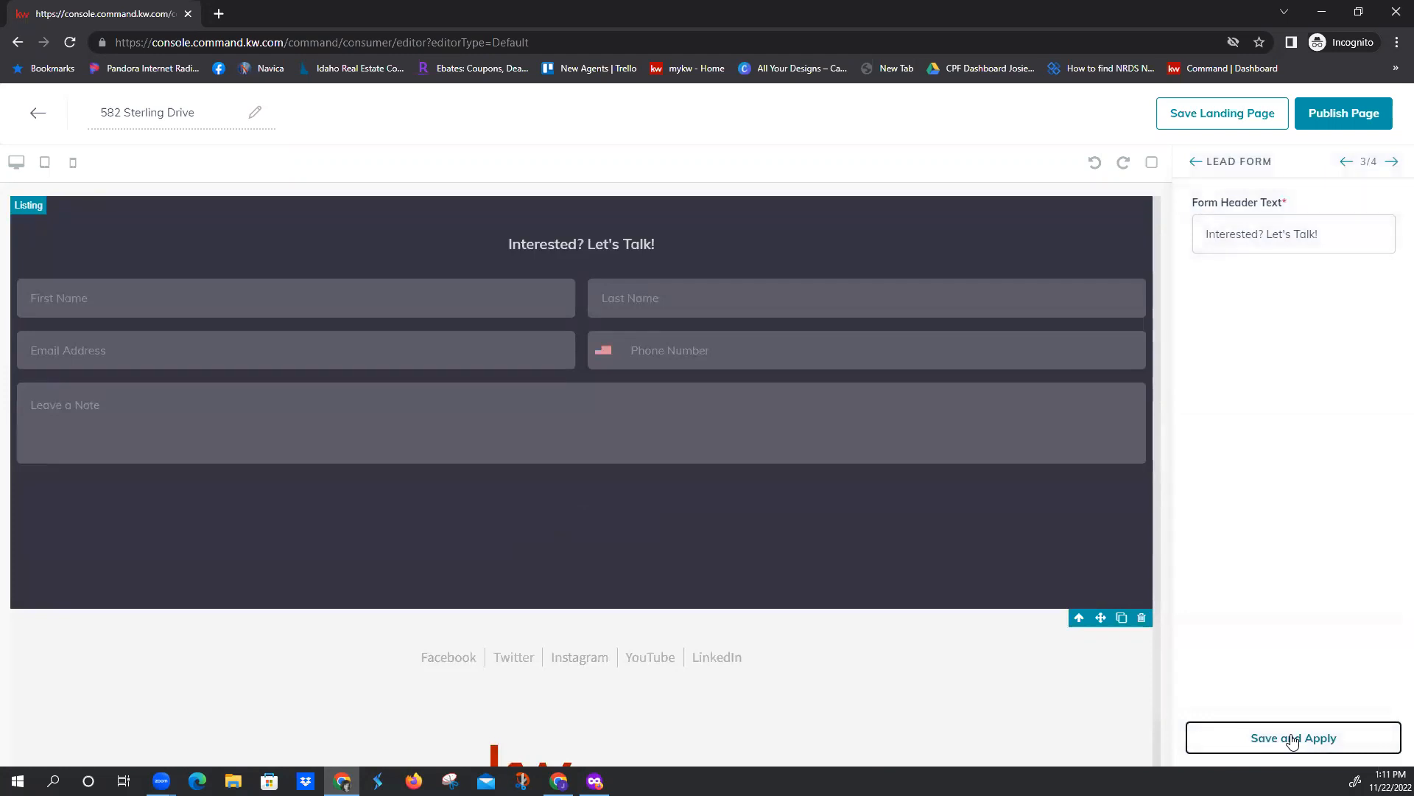
Review and apply the Legal Footer's prefilled links and office details, and publish the landing page
click(1392, 165)
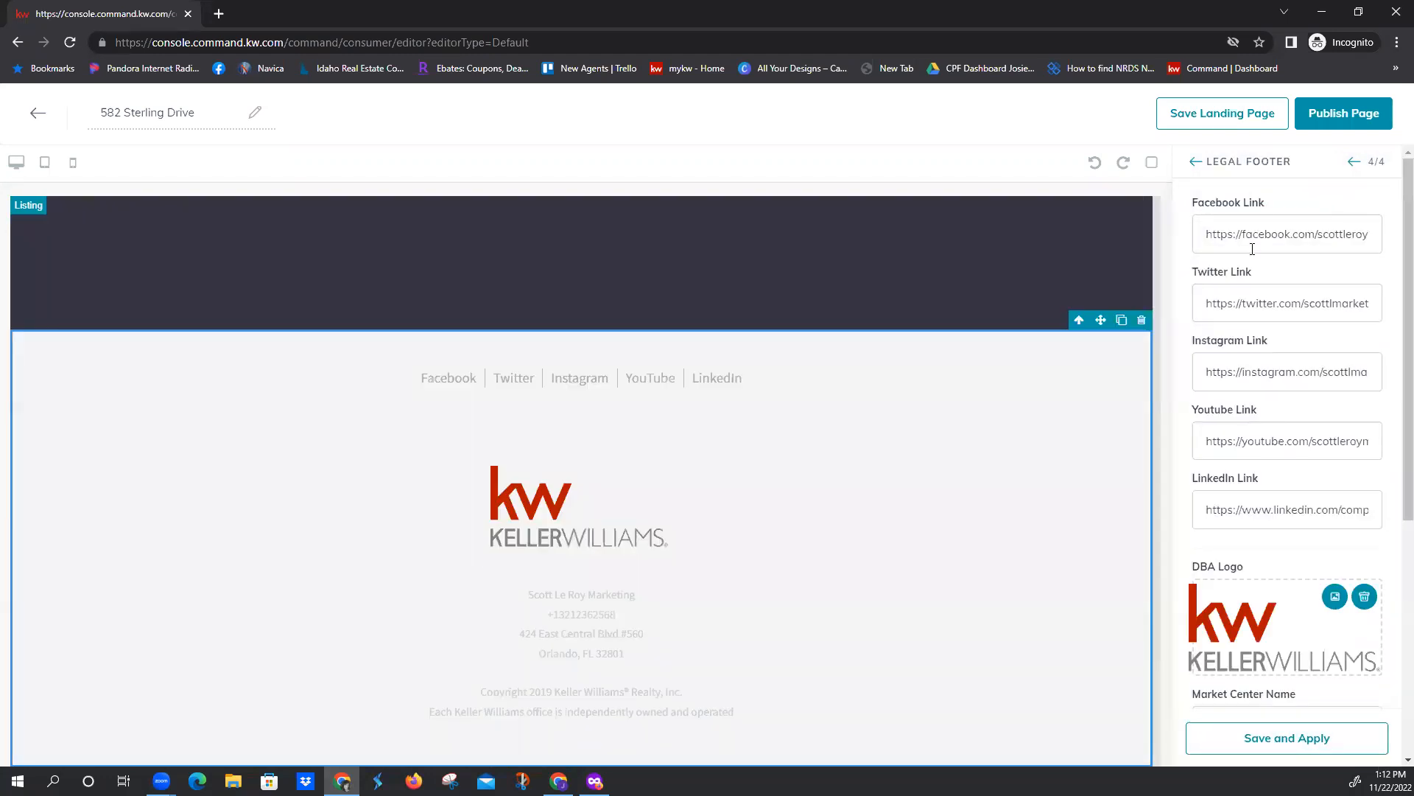
scroll(1250, 479, down, 5)
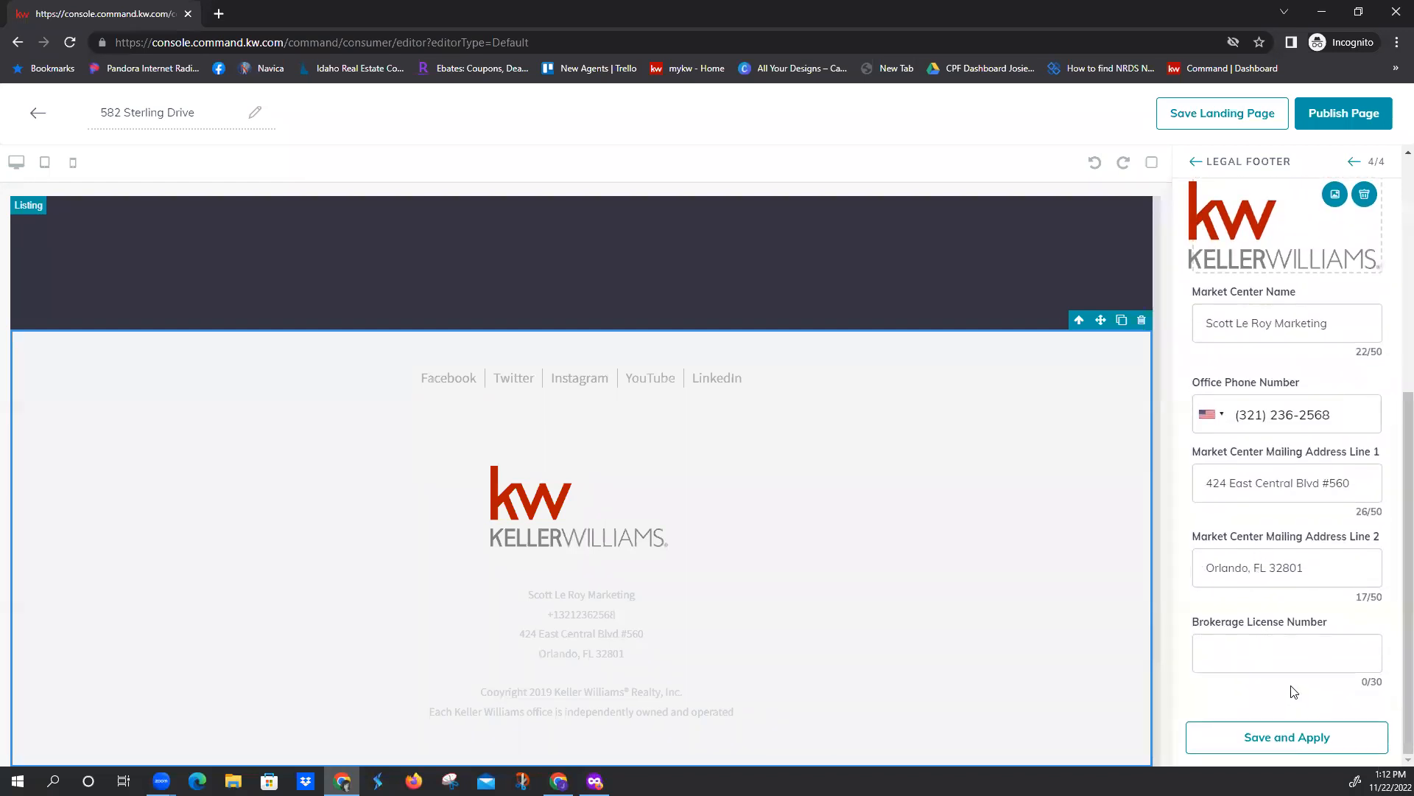
click(1296, 739)
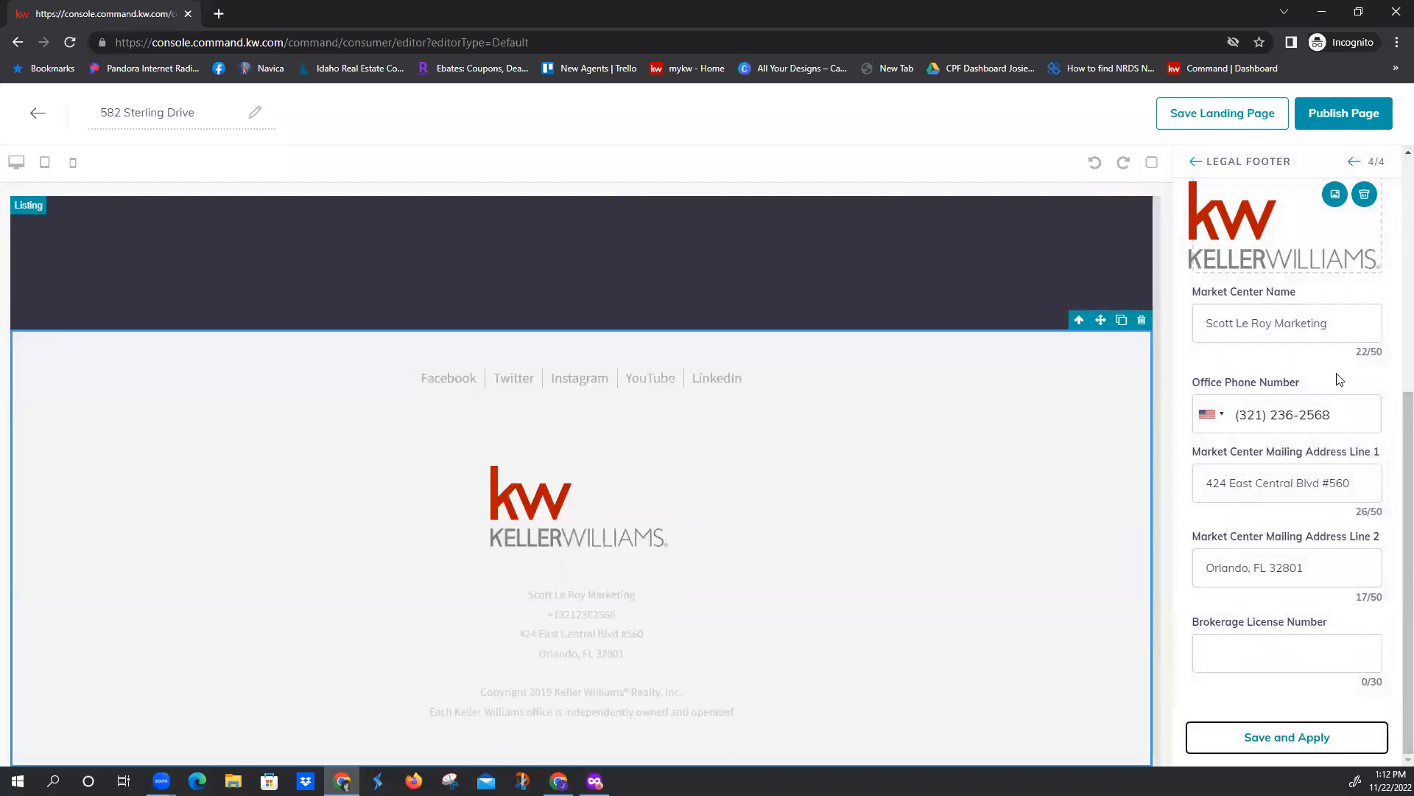
click(1344, 117)
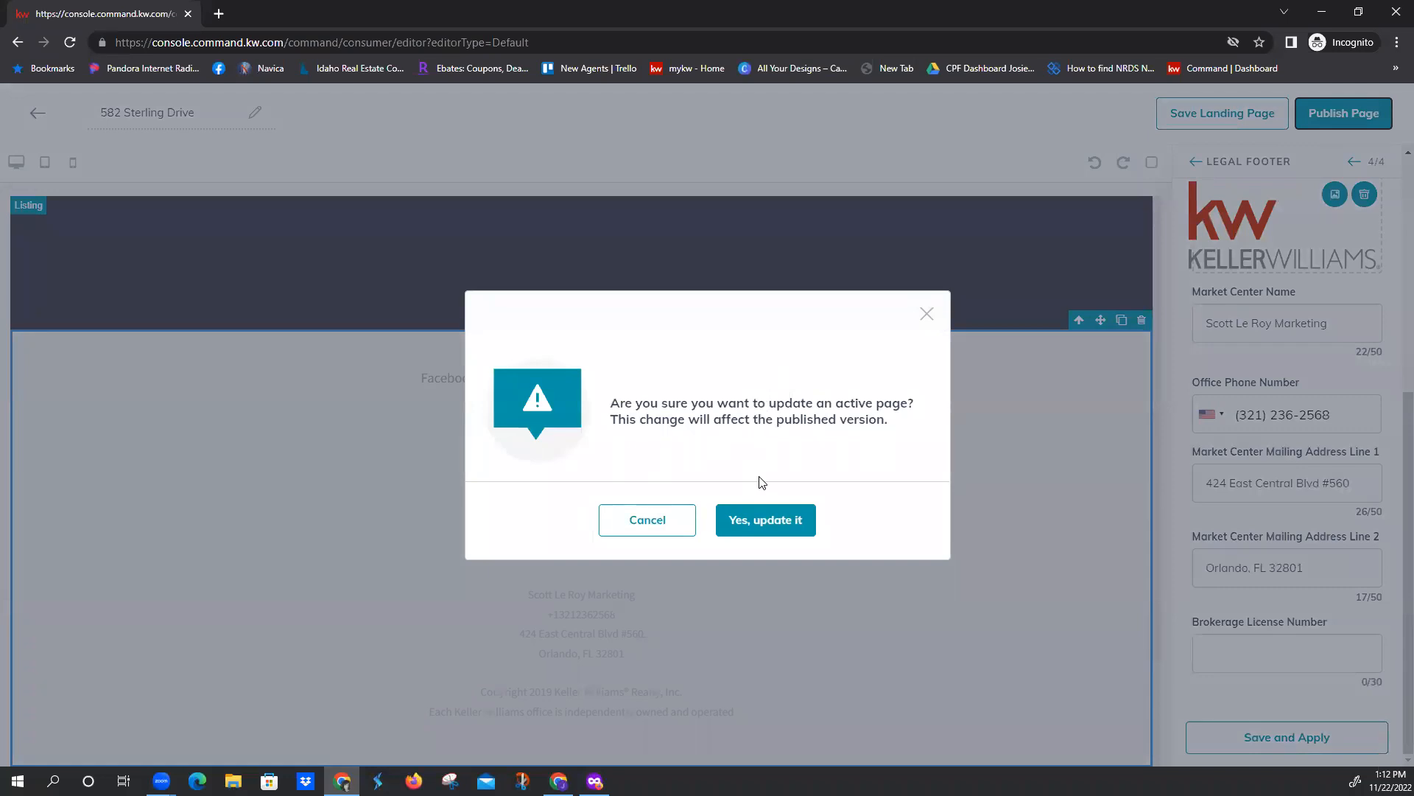
click(763, 521)
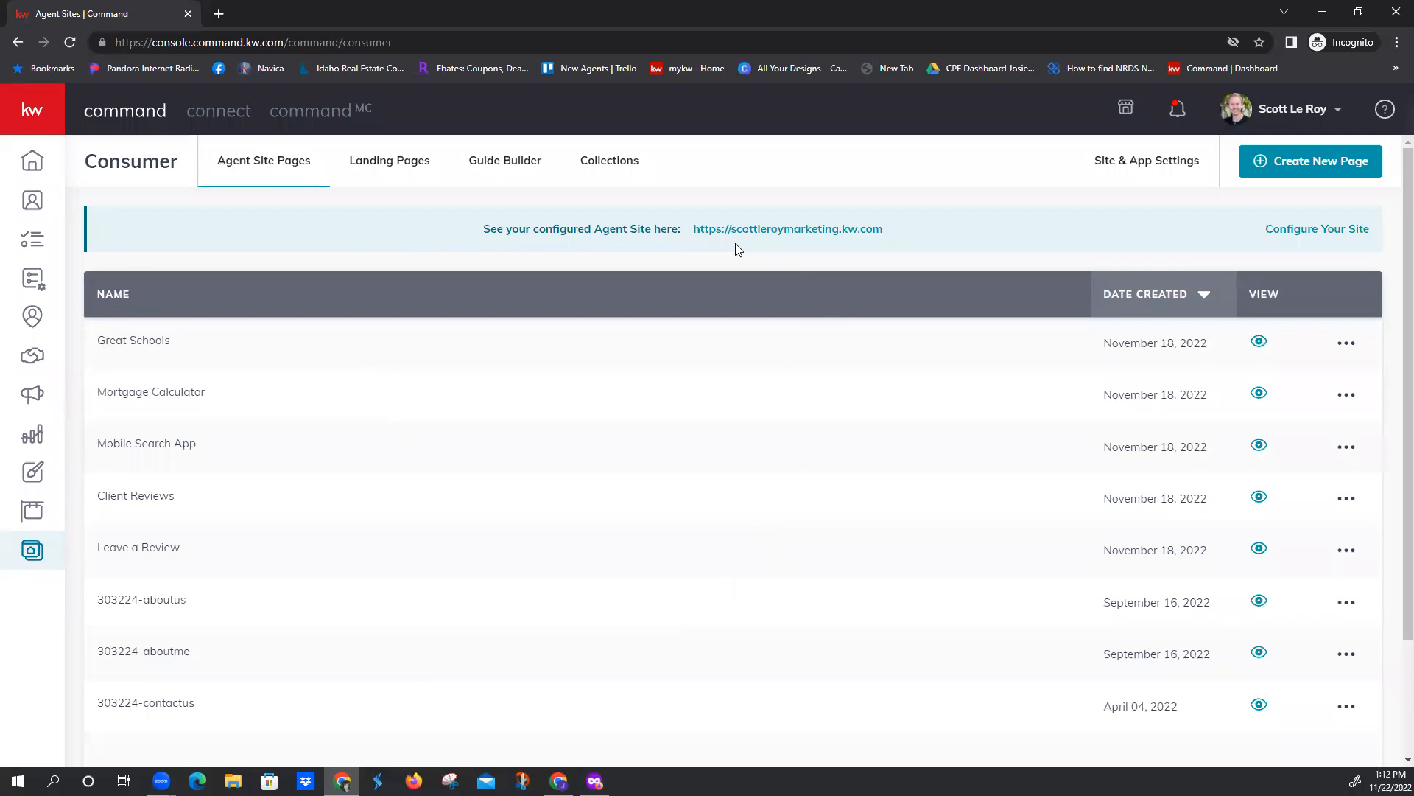
Customize the newest landing page's URL so it ends in the property's street number and name, written without spaces
click(402, 170)
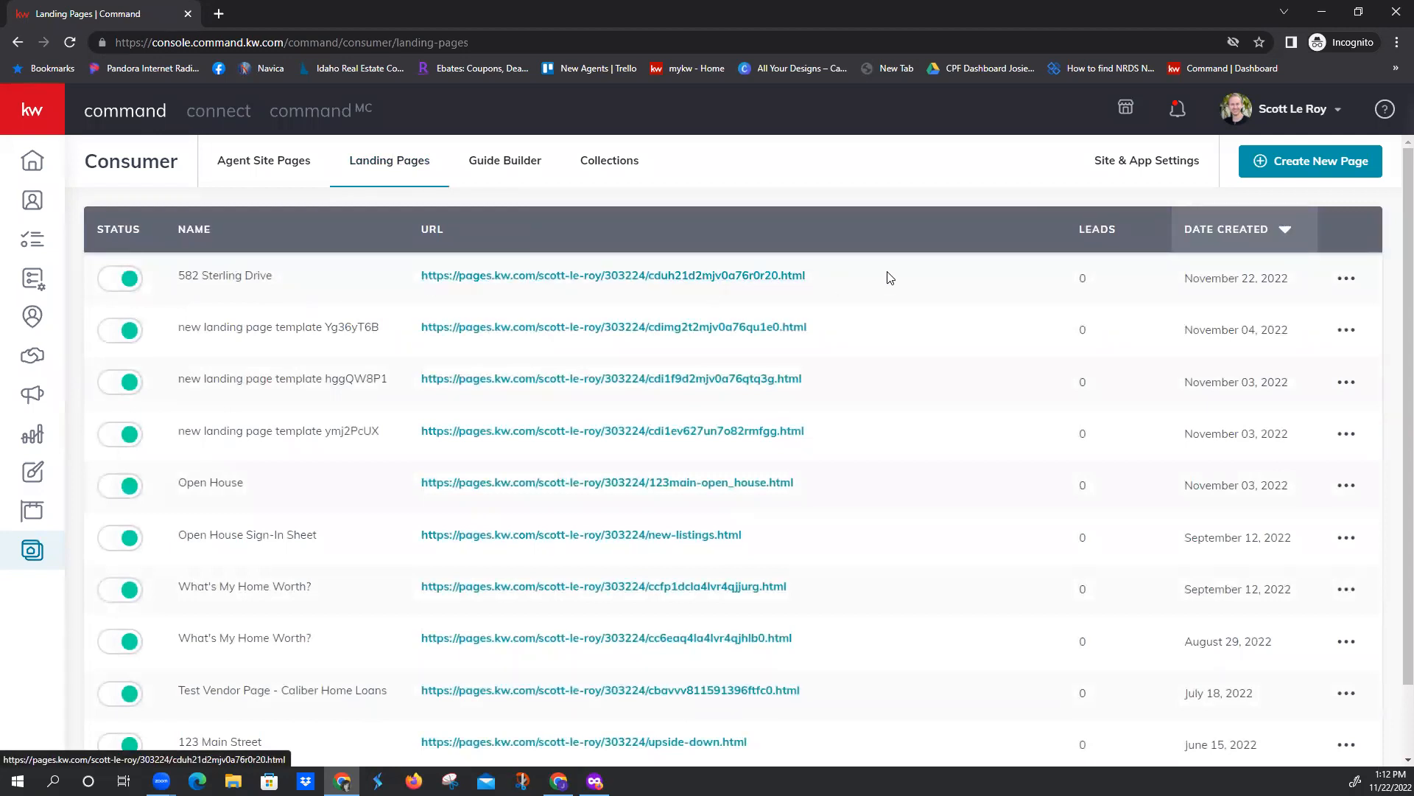
click(1347, 284)
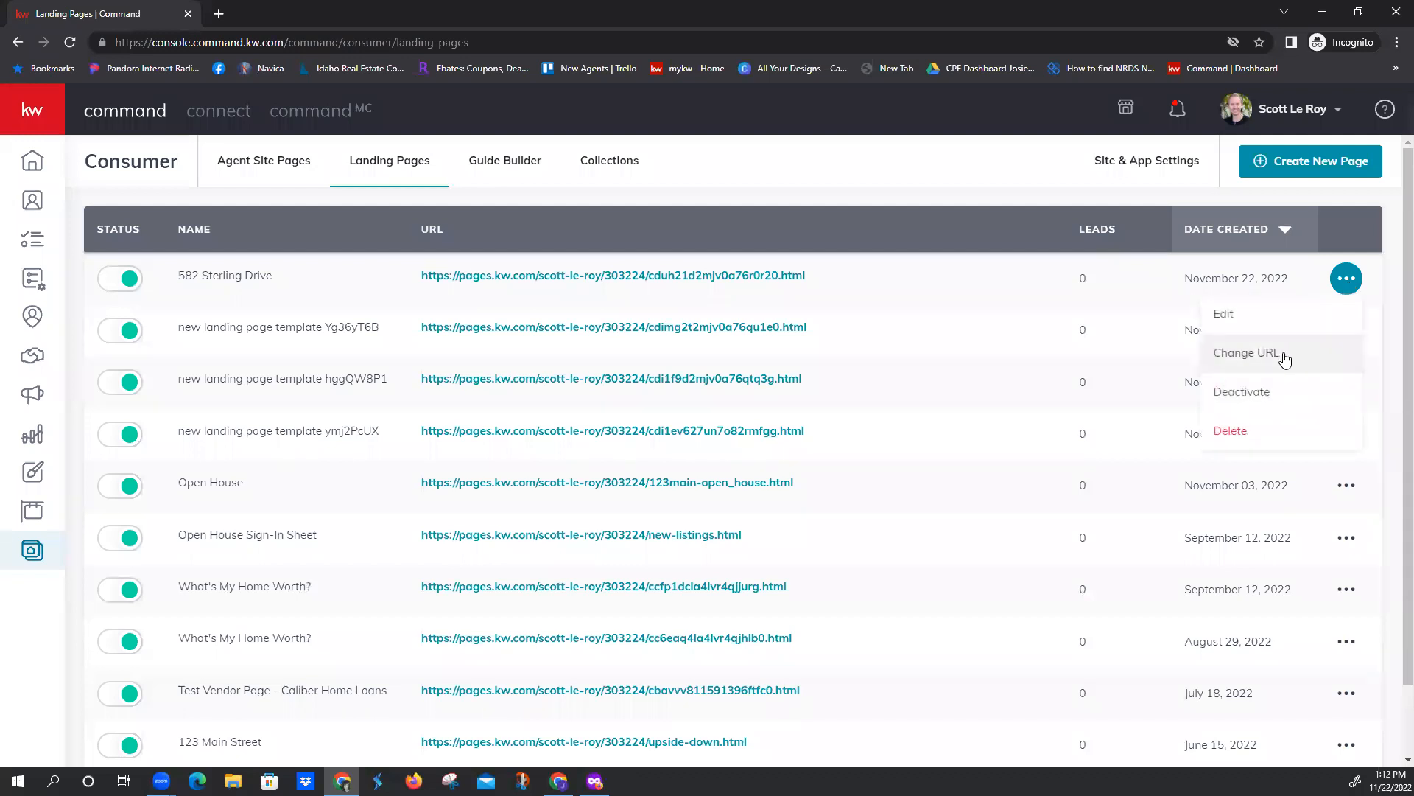
click(1285, 353)
drag(836, 394, 684, 394)
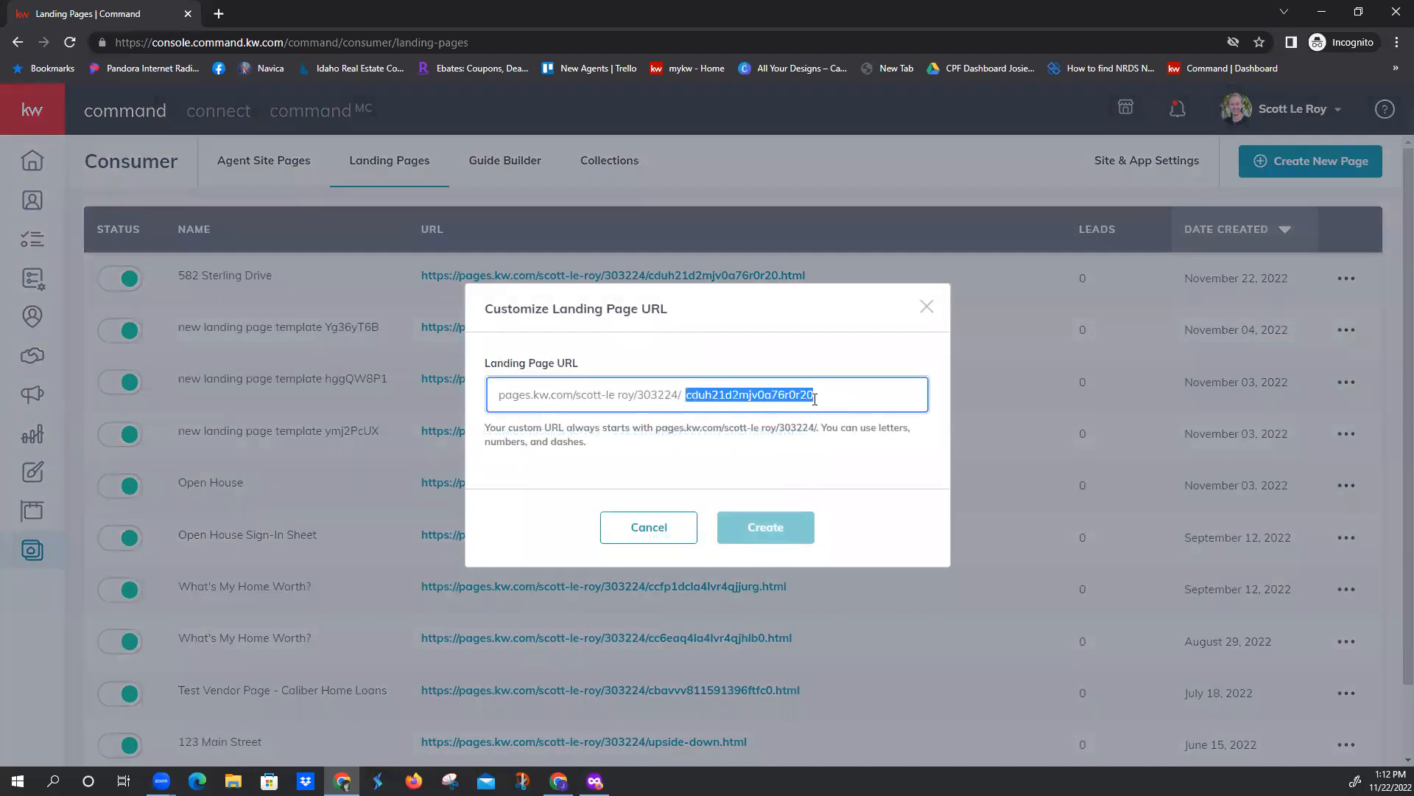
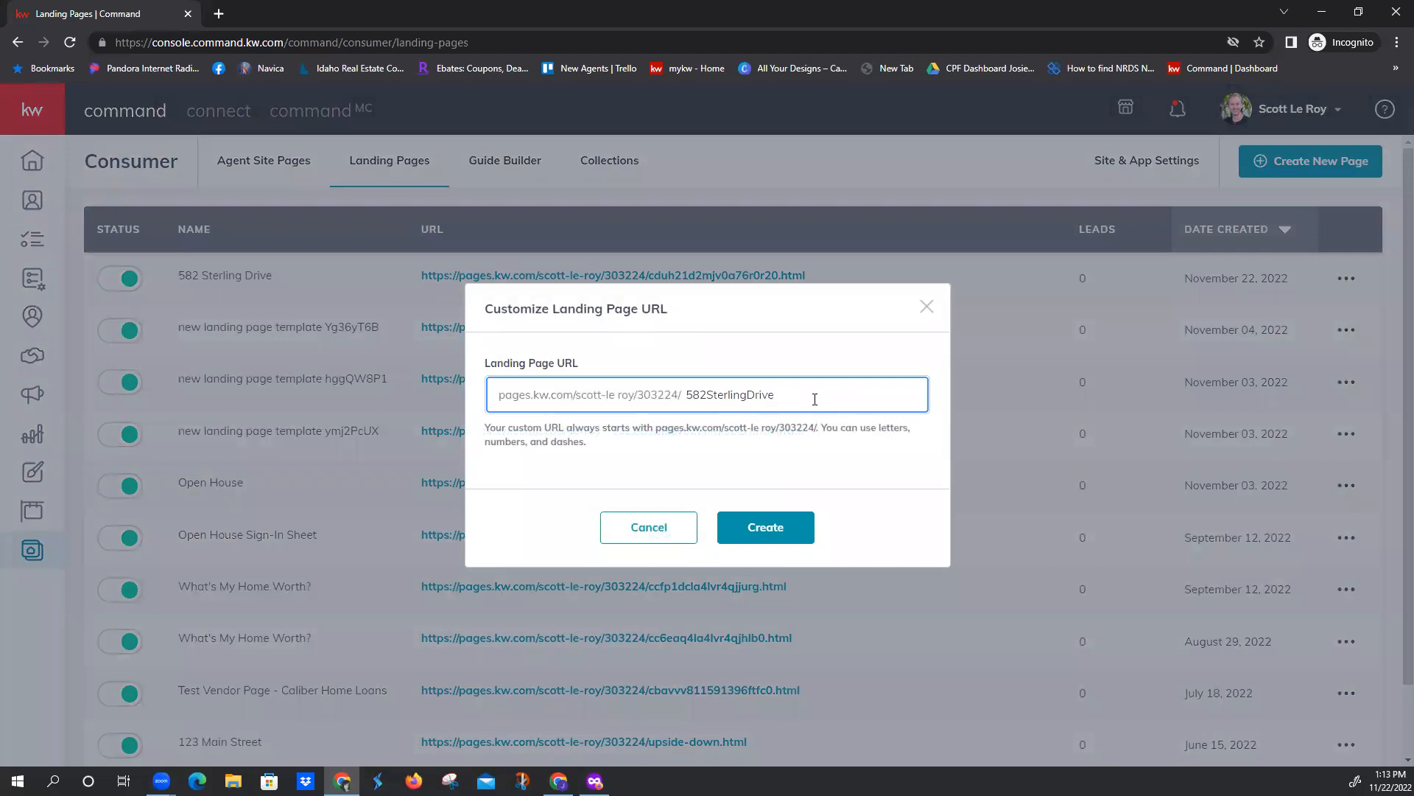
click(770, 528)
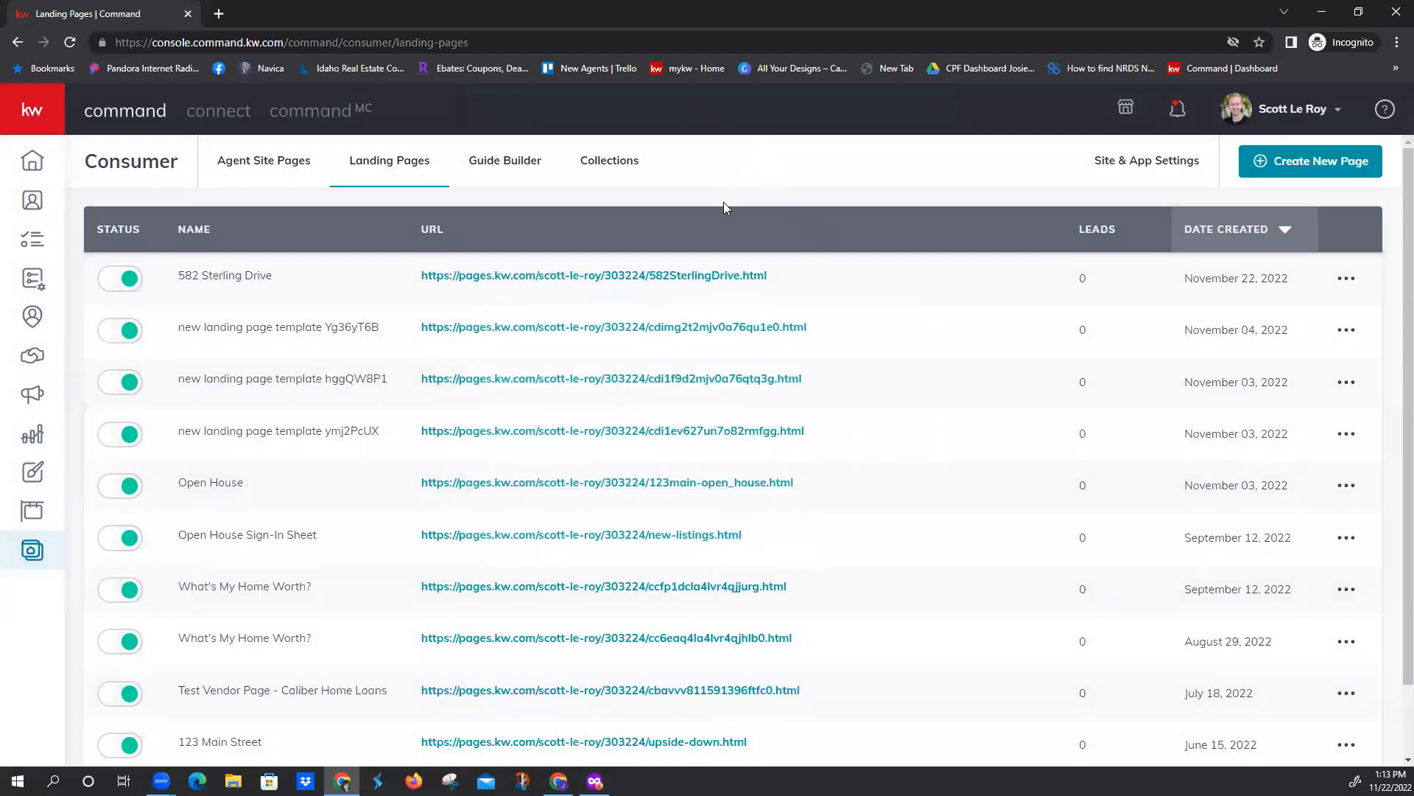
Open the published landing page from its new URL and review the header, property facts and description
click(711, 277)
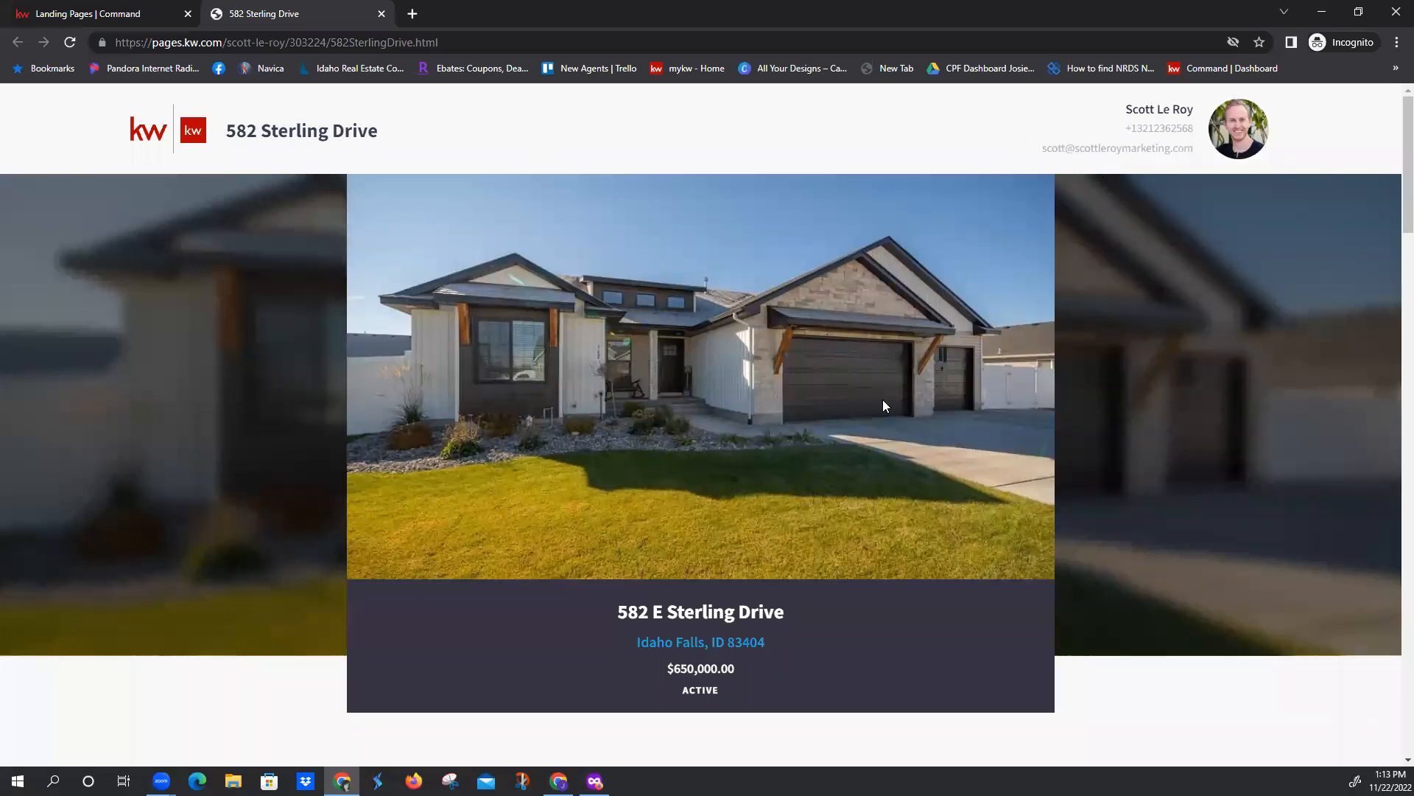
scroll(878, 407, down, 1)
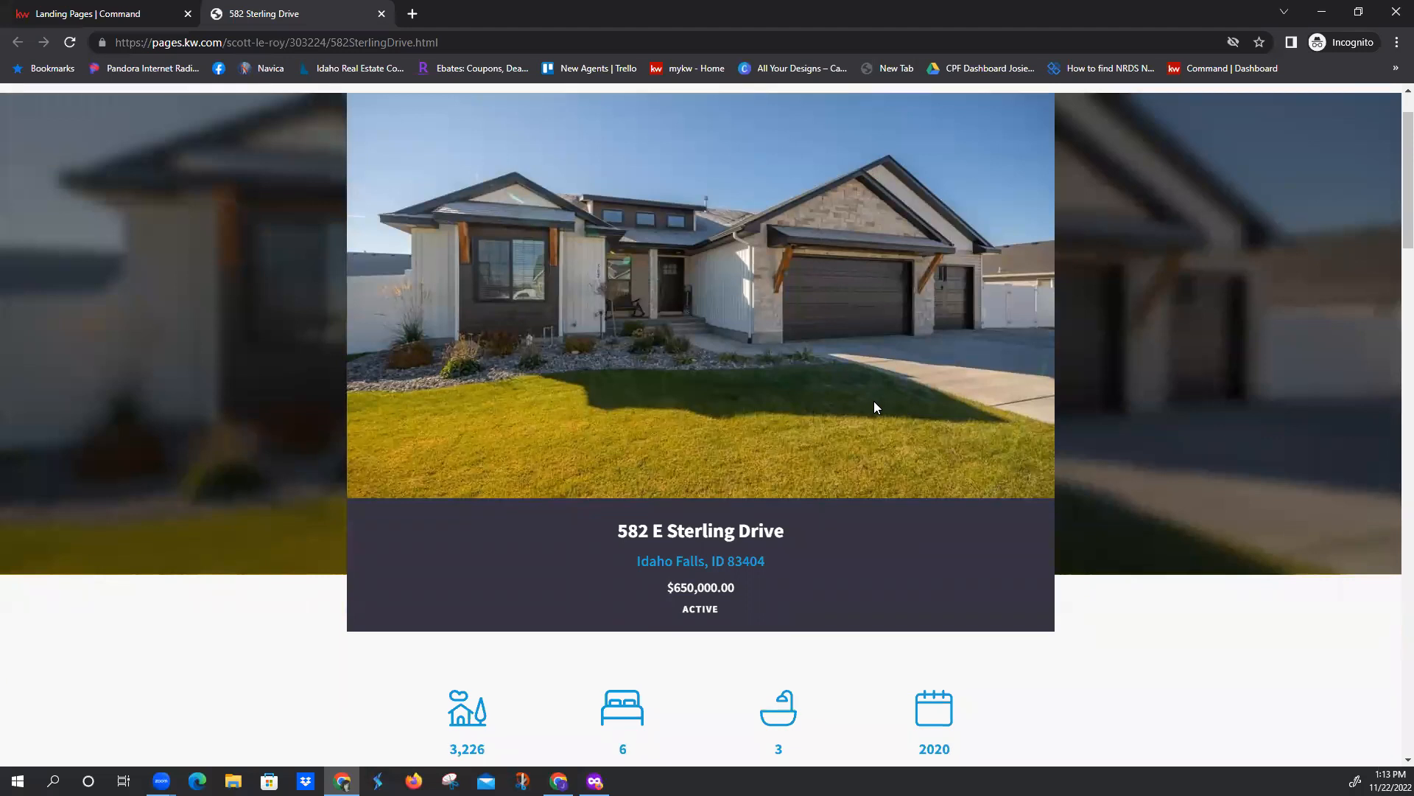
scroll(875, 405, down, 3)
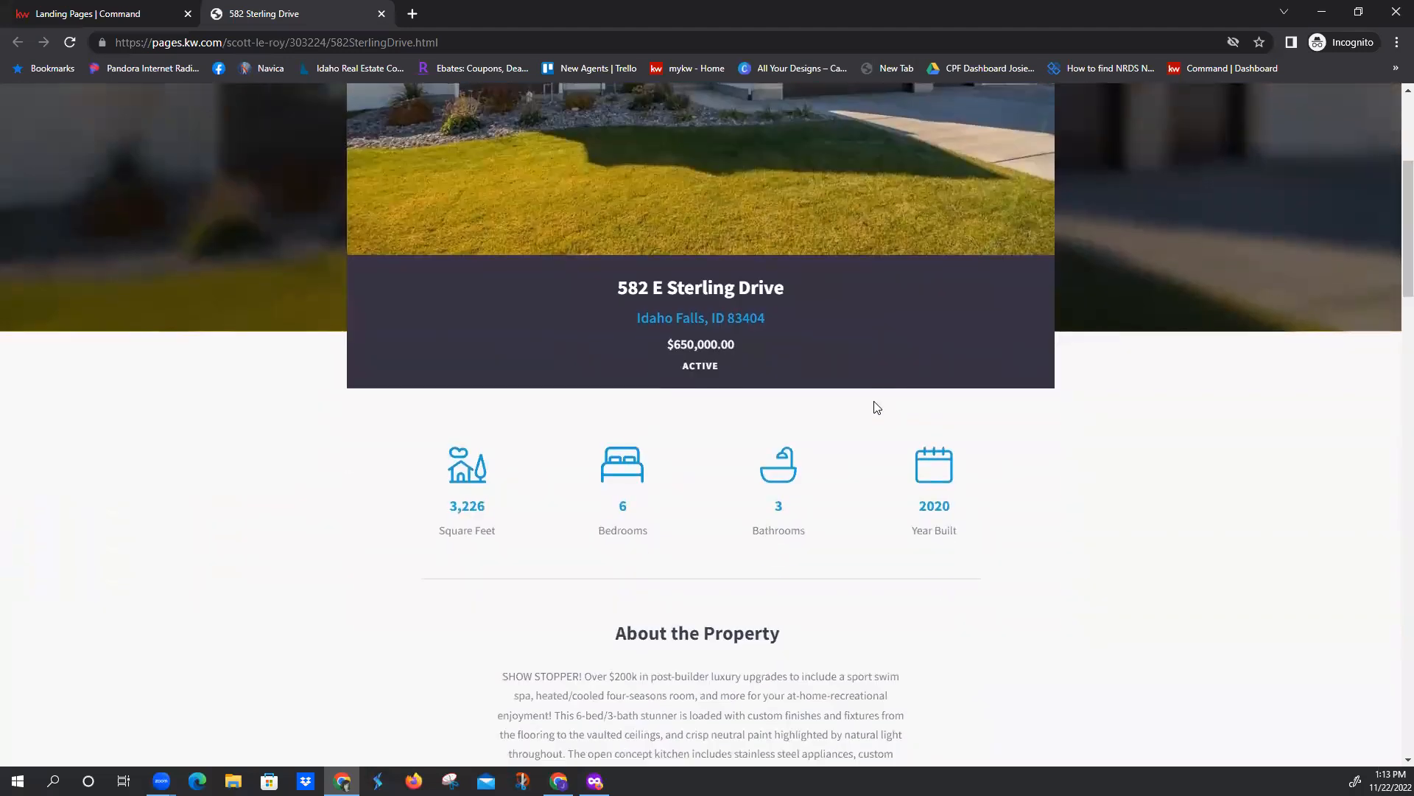
scroll(876, 408, down, 5)
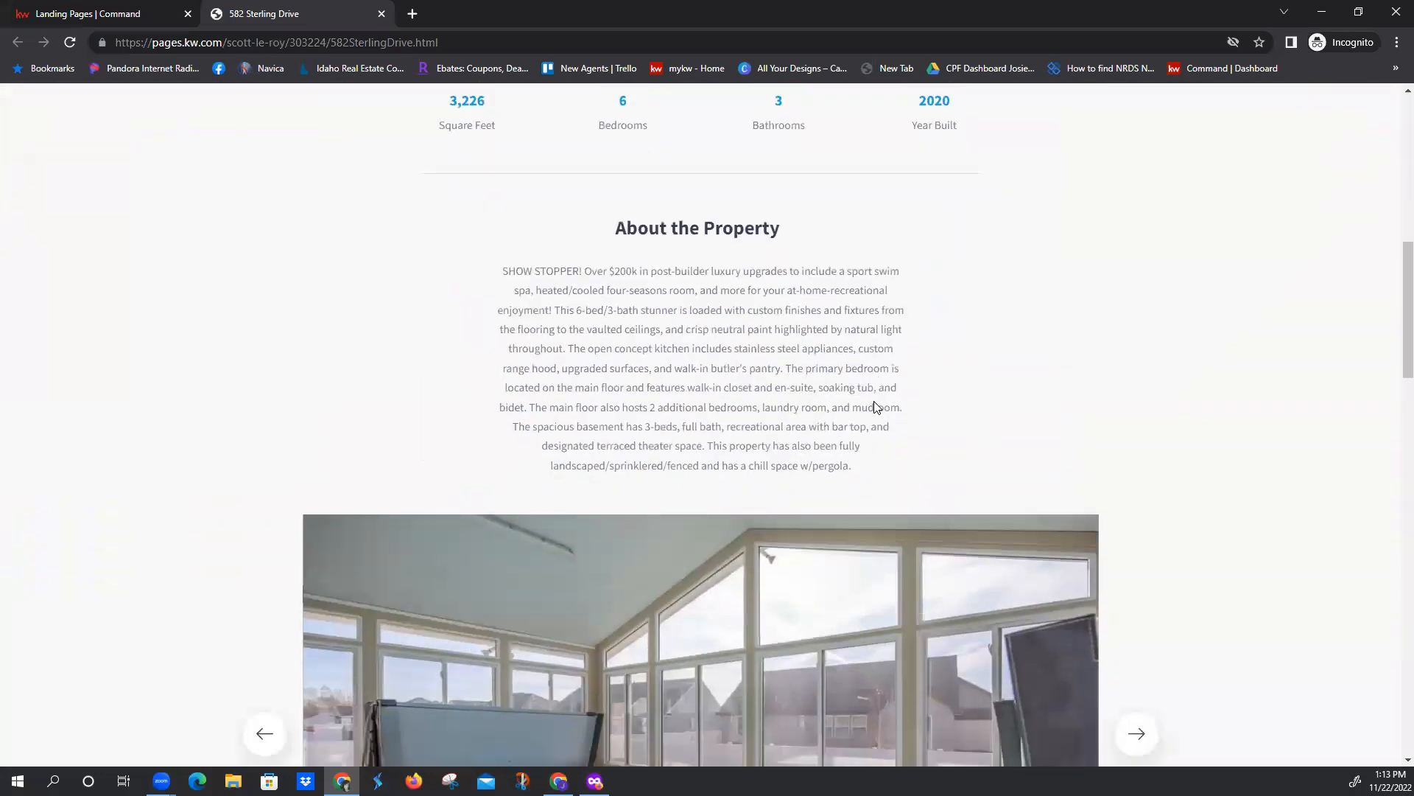
scroll(875, 401, down, 4)
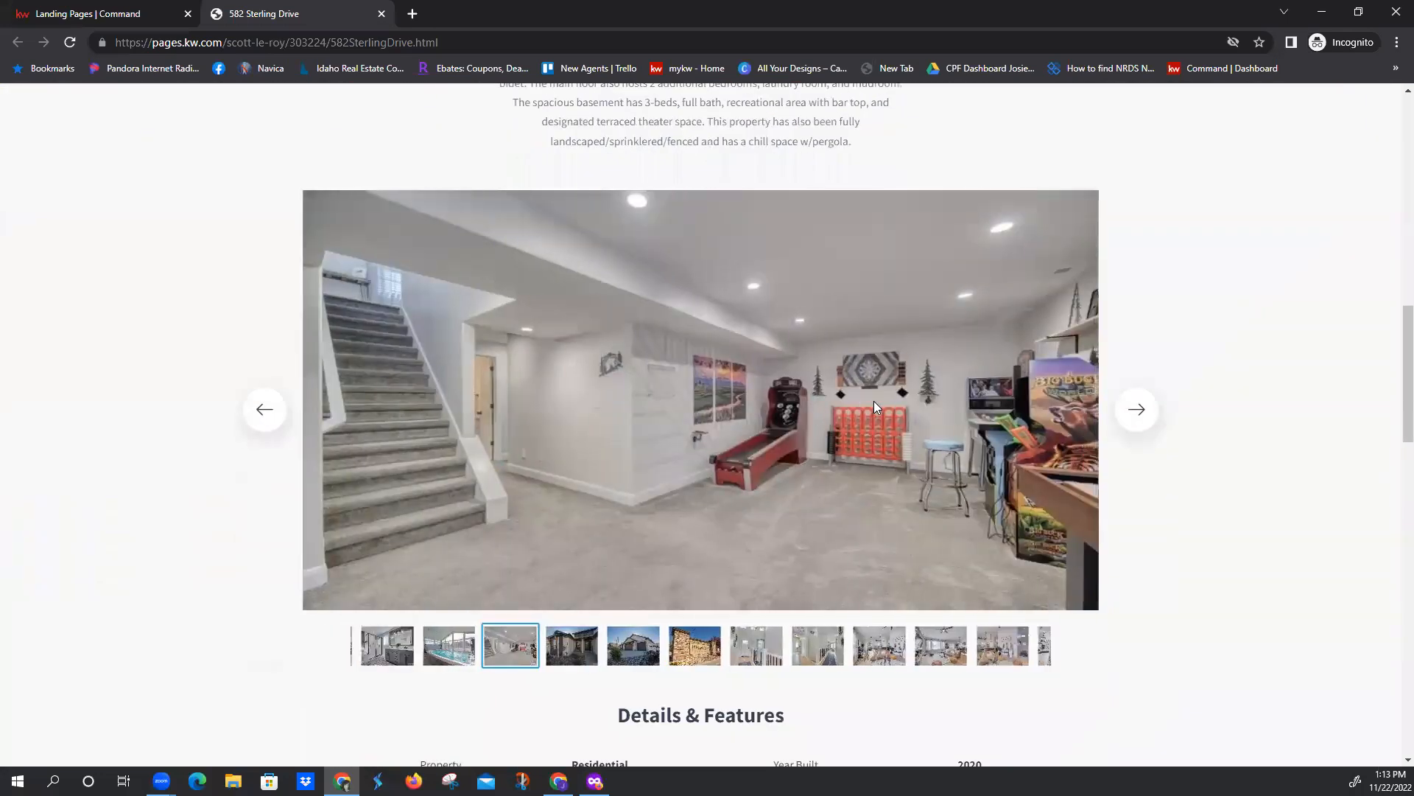
Browse the published page's property photo gallery backward and forward
click(267, 413)
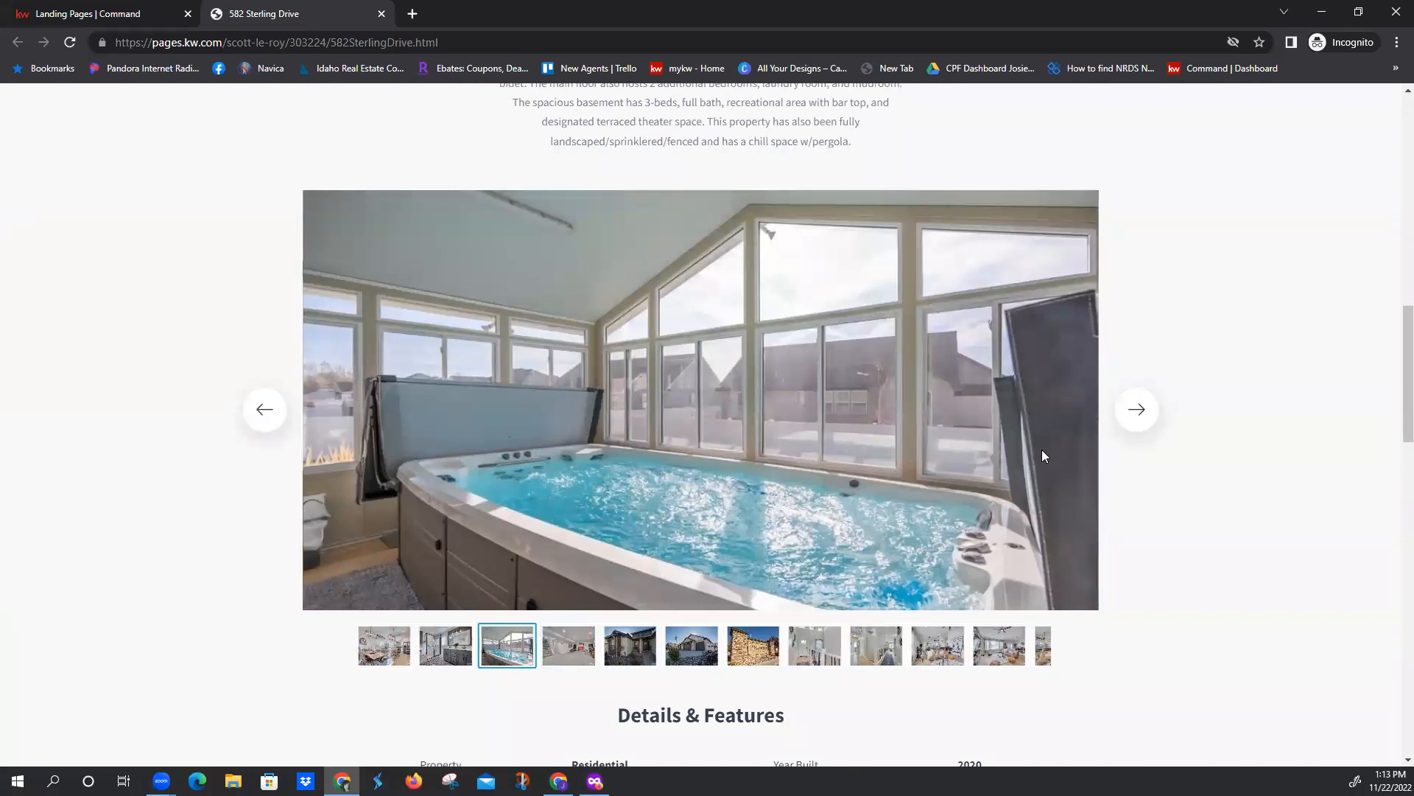
click(1136, 412)
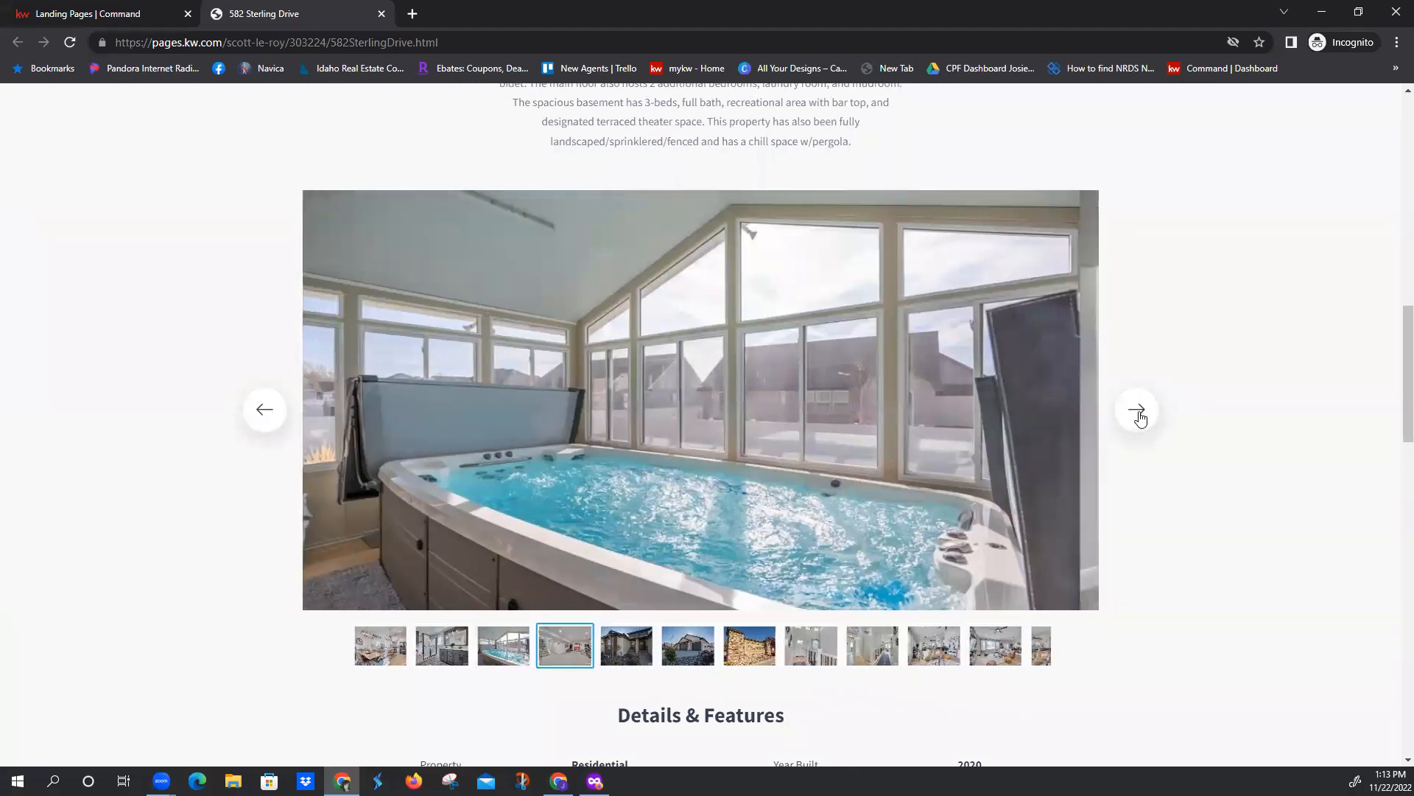
click(1140, 418)
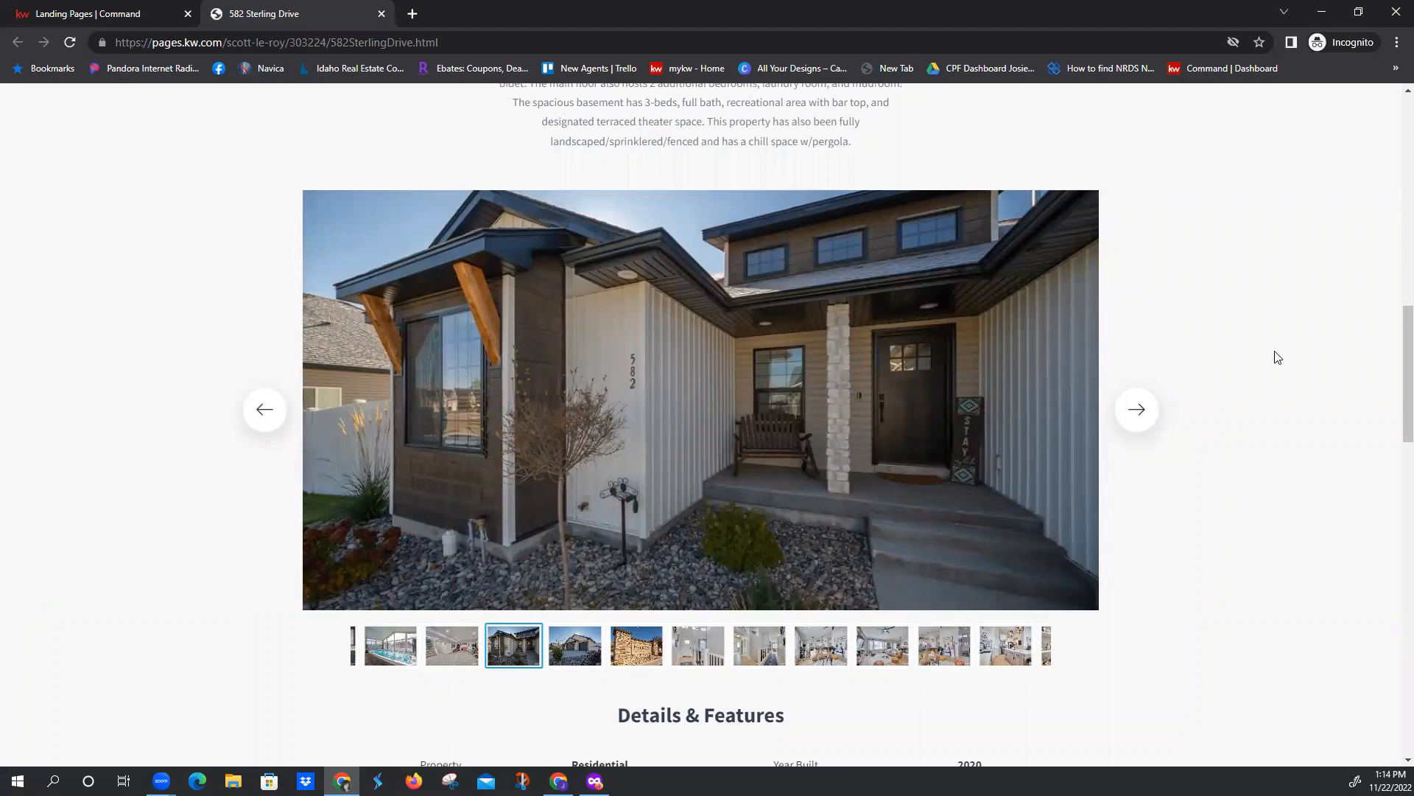
click(1144, 421)
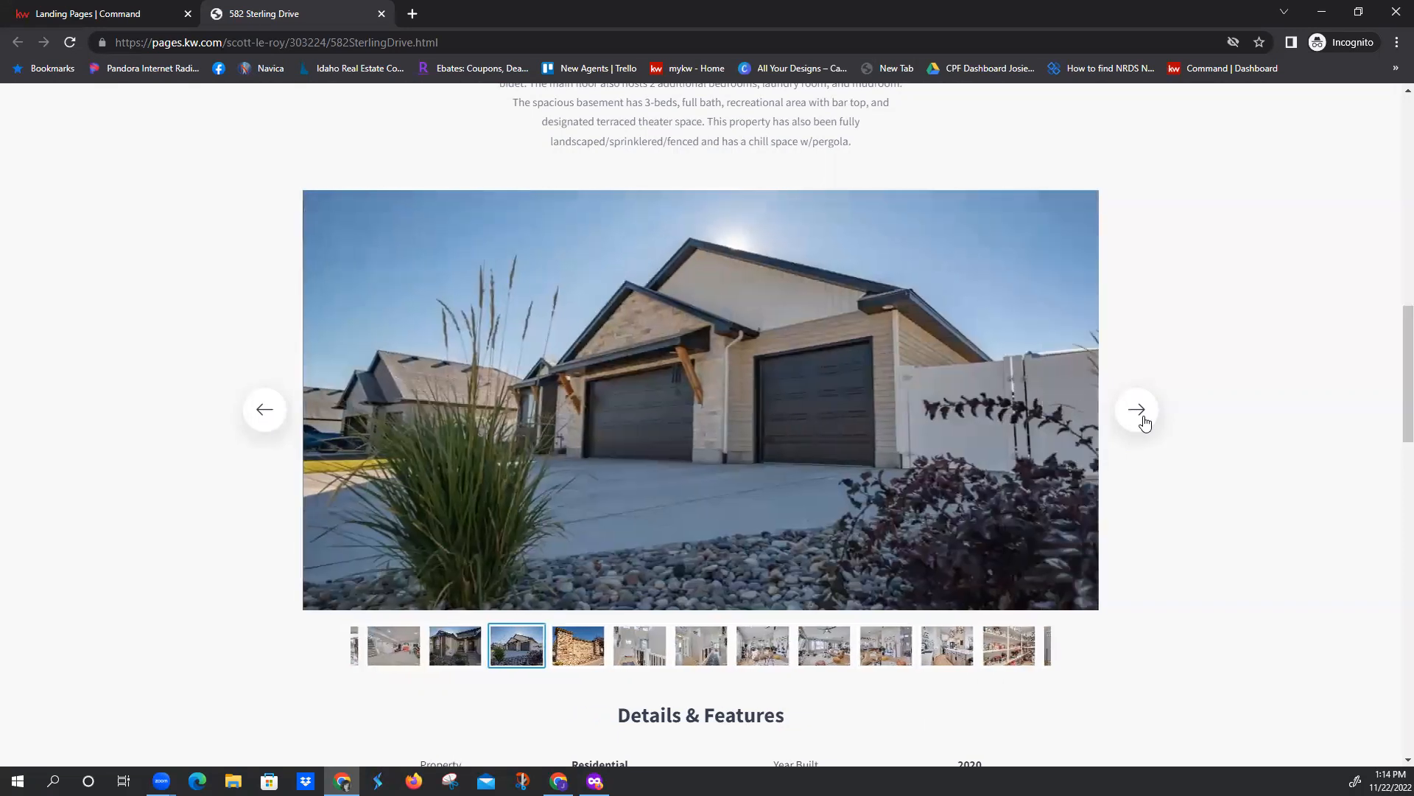
click(1144, 421)
click(1144, 421)
Review the Details & Features section and examine the property's location on the map up close in Satellite view
scroll(1115, 477, down, 3)
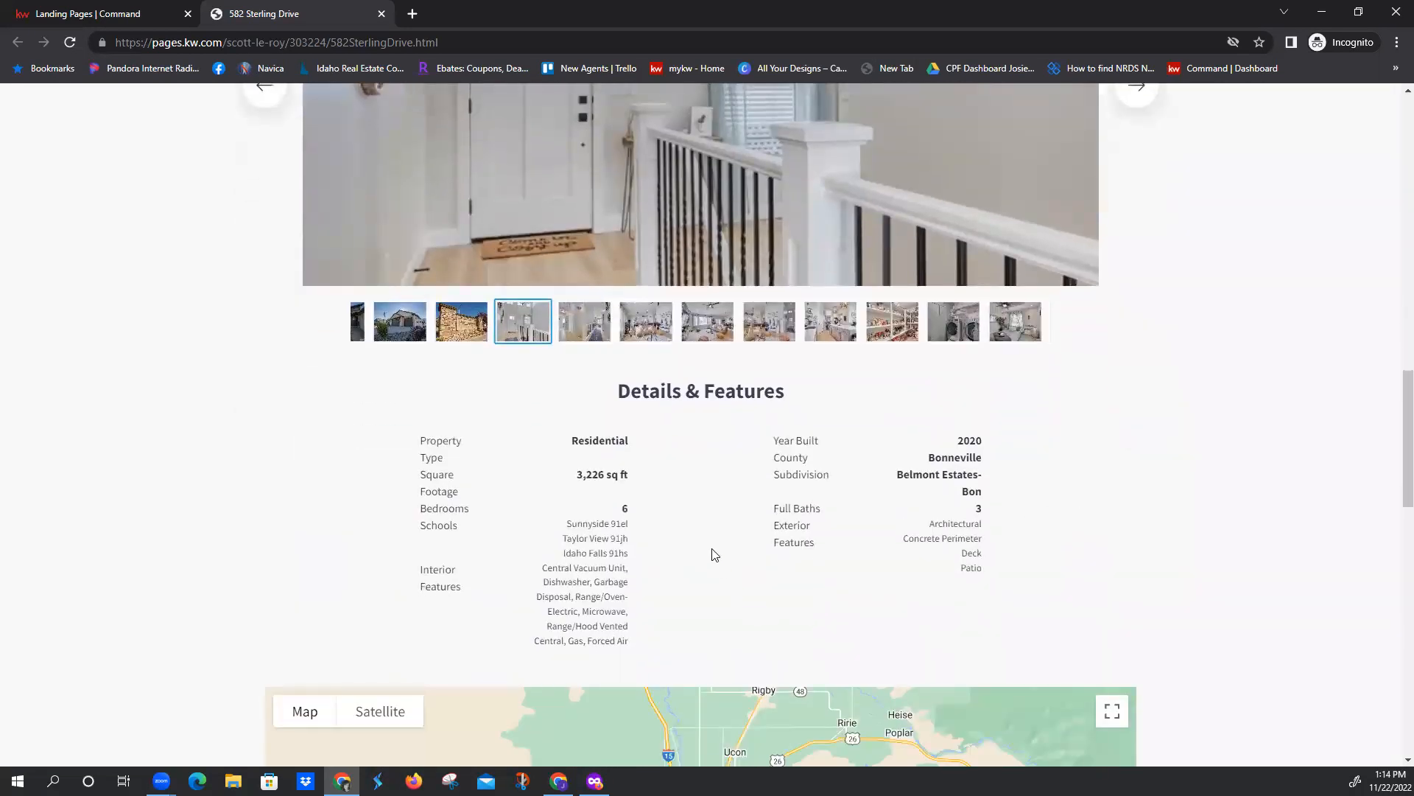
scroll(670, 534, down, 2)
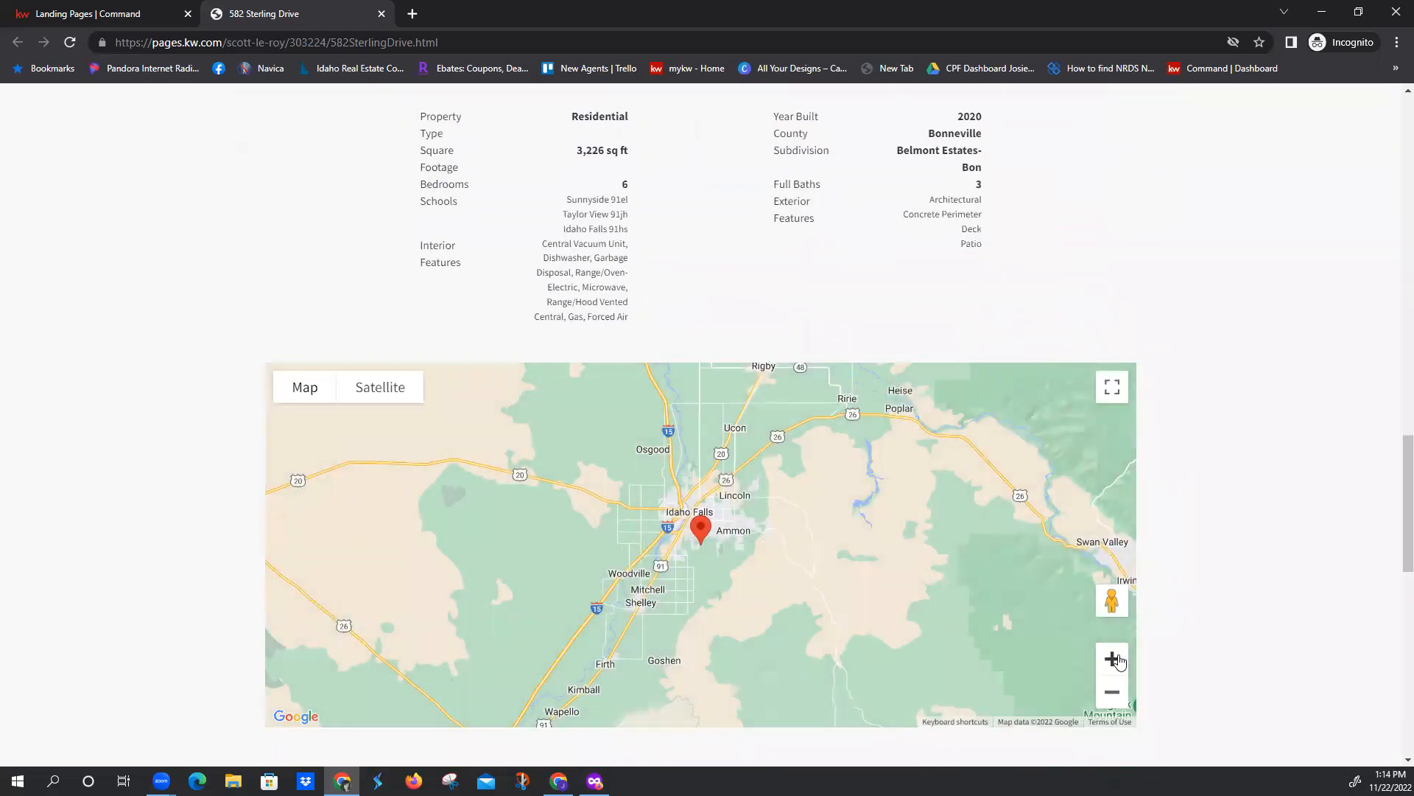
click(1114, 659)
click(1114, 660)
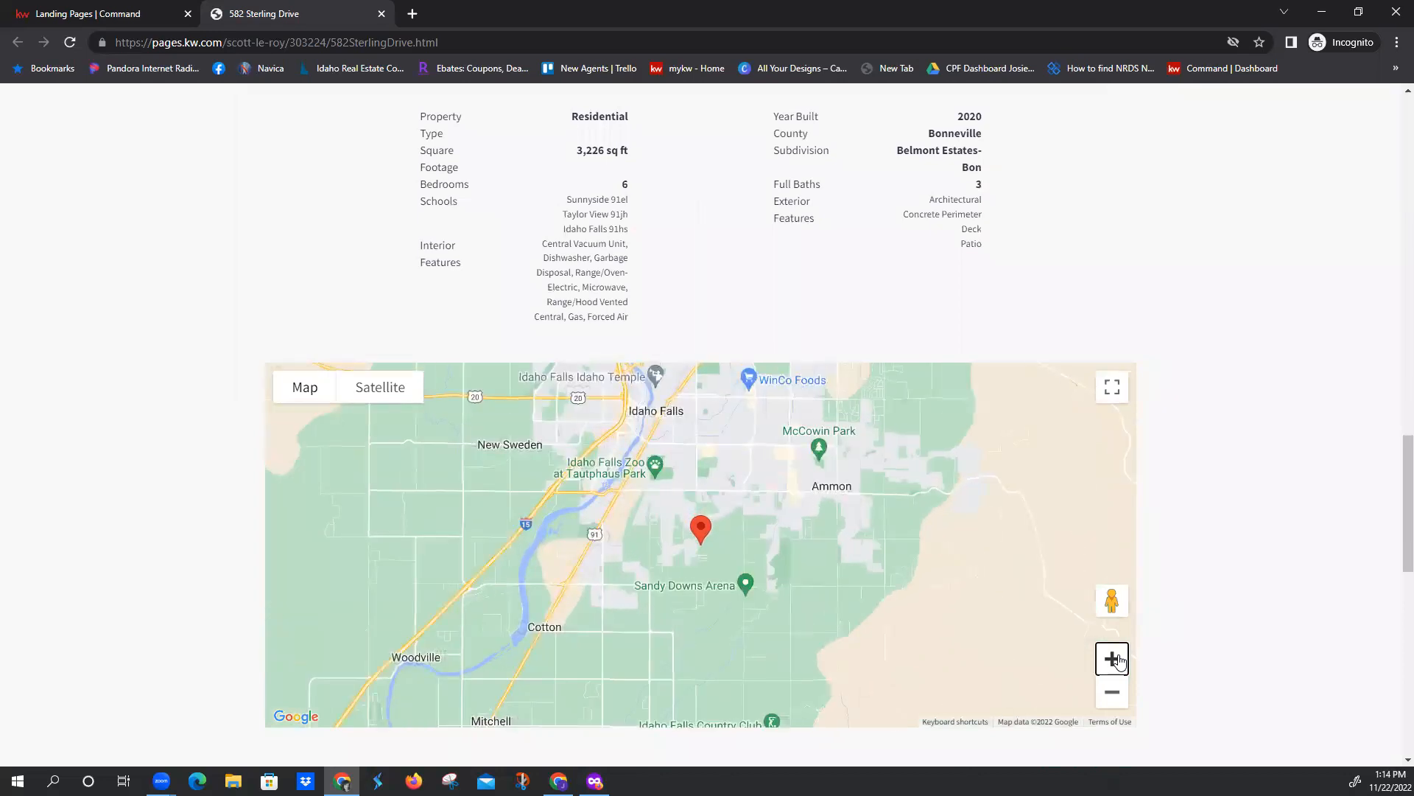
click(1113, 660)
click(1114, 659)
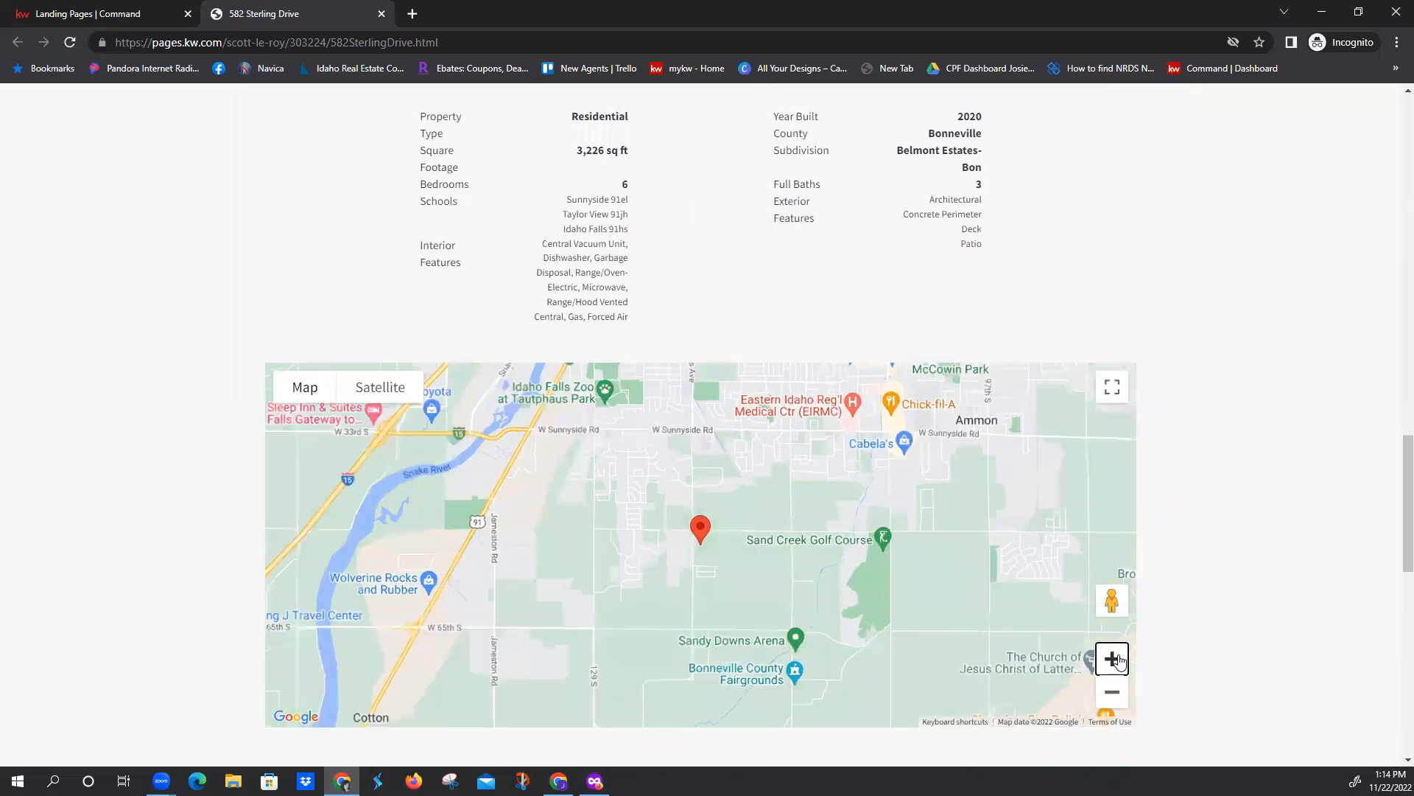
click(1113, 659)
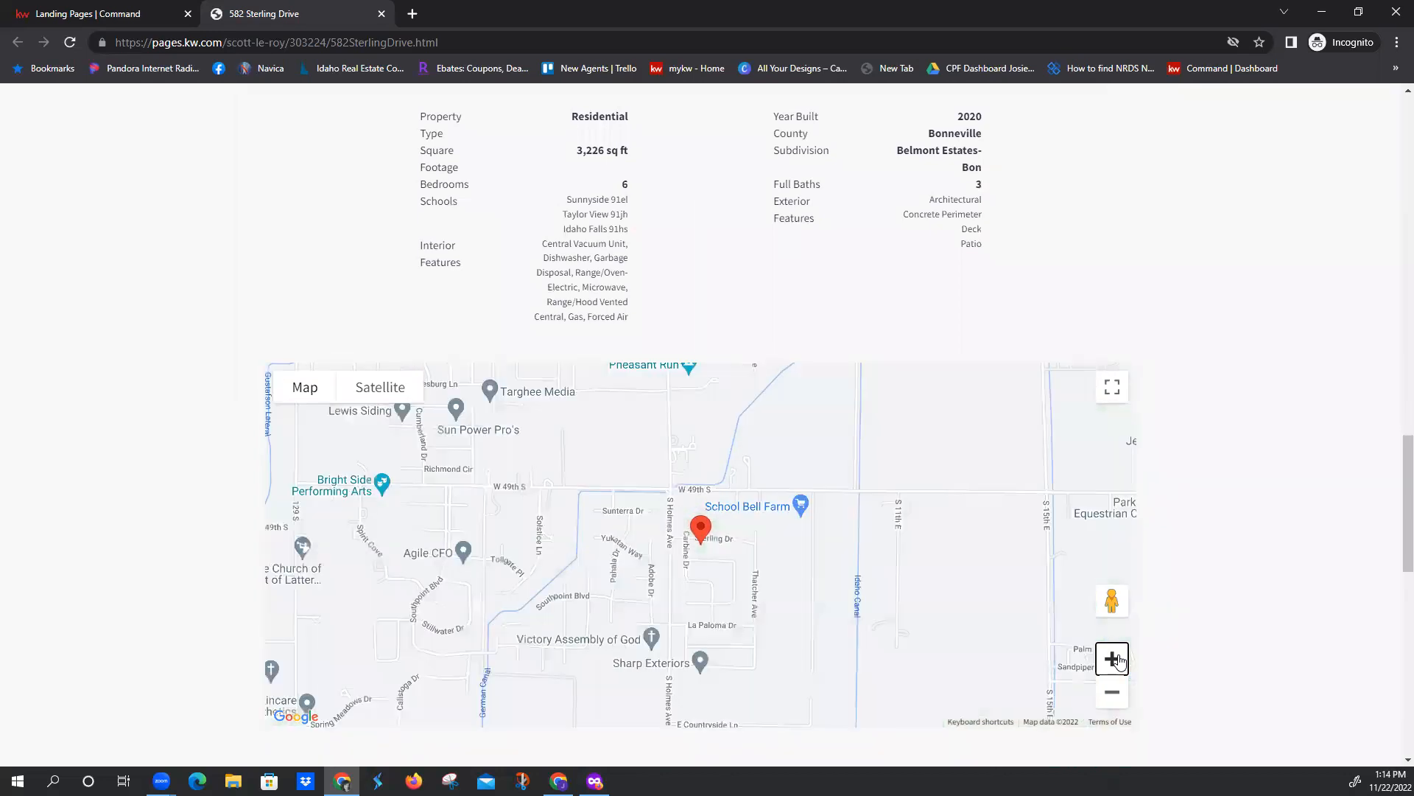
click(378, 390)
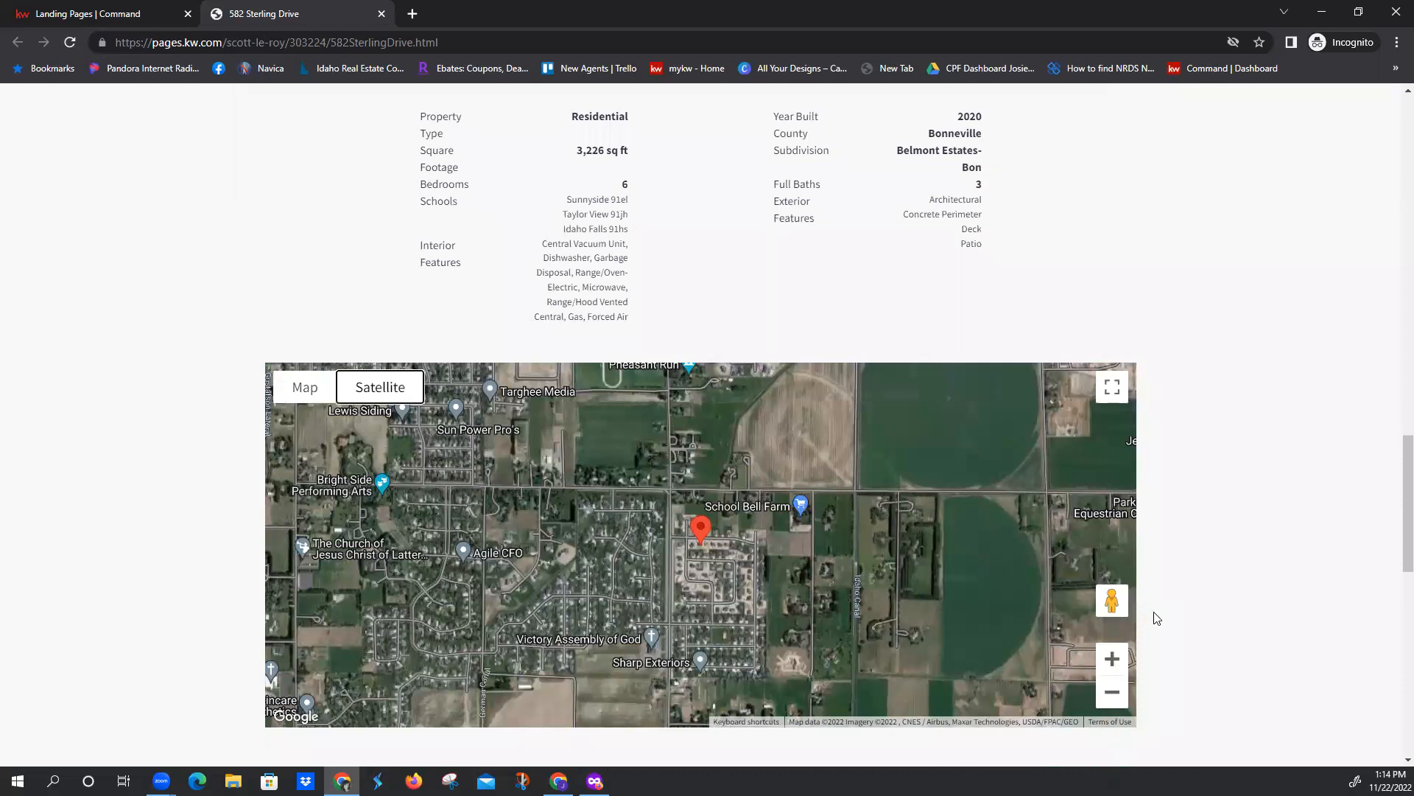
Fill in the lead form with a test contact's first name, last name, e-mail and phone number, and the note TEST
scroll(1209, 562, down, 4)
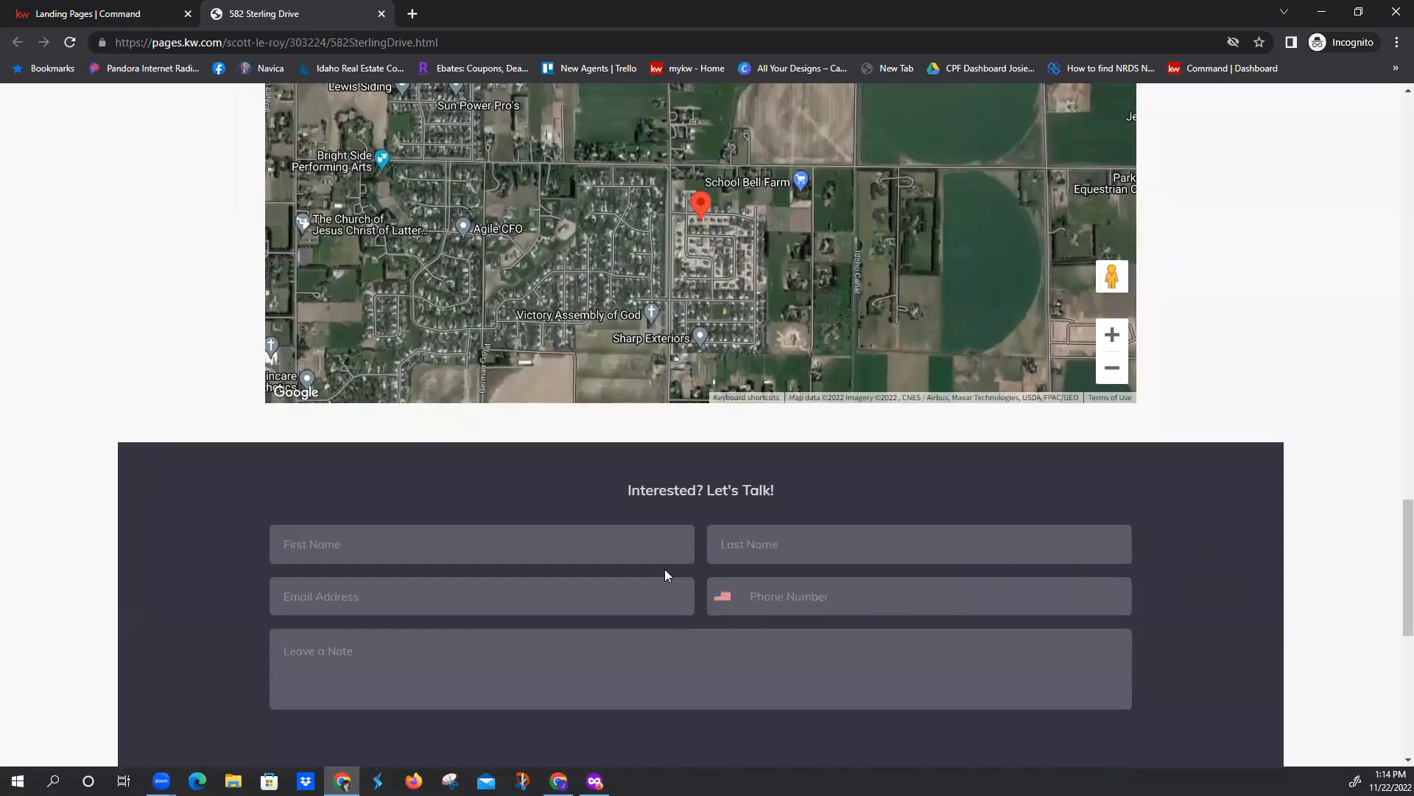
click(508, 539)
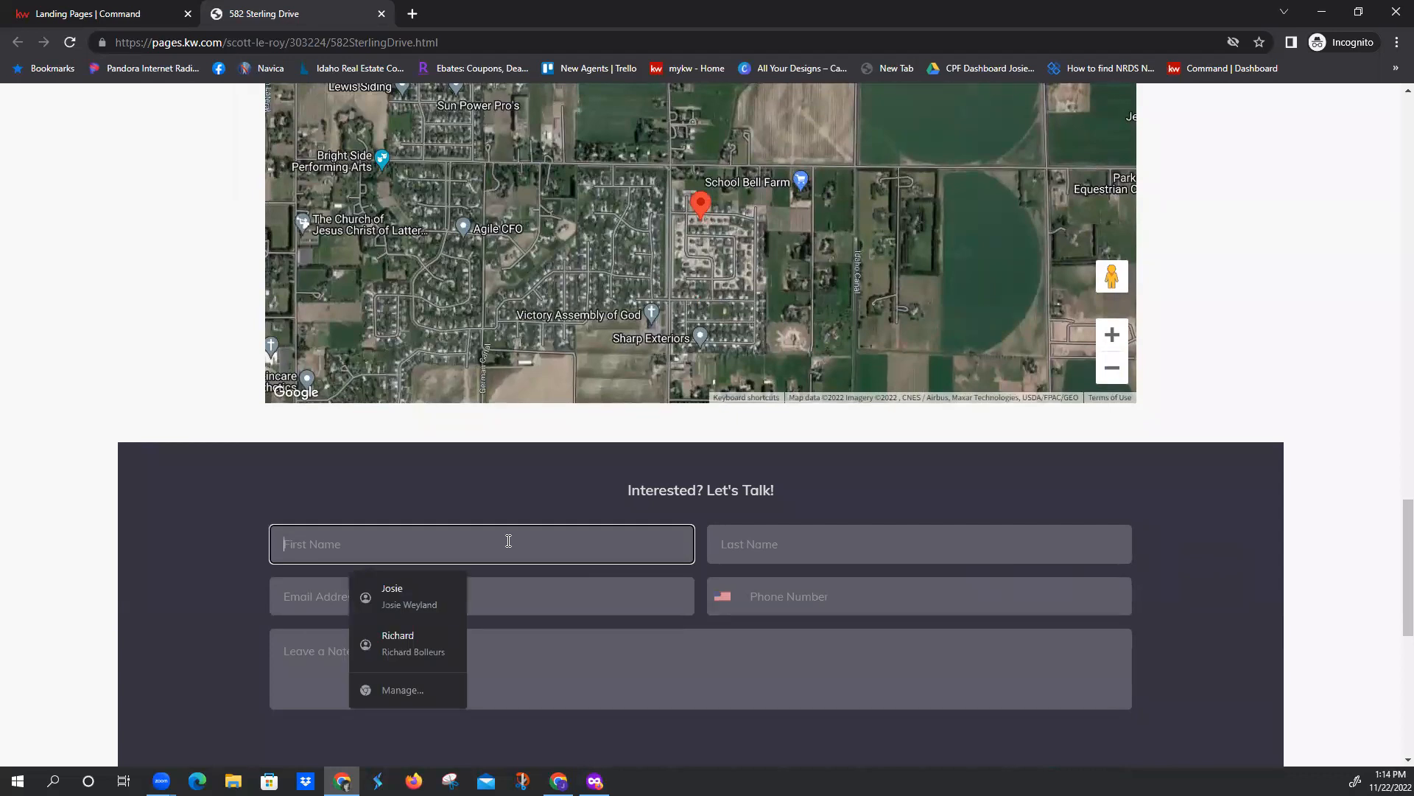
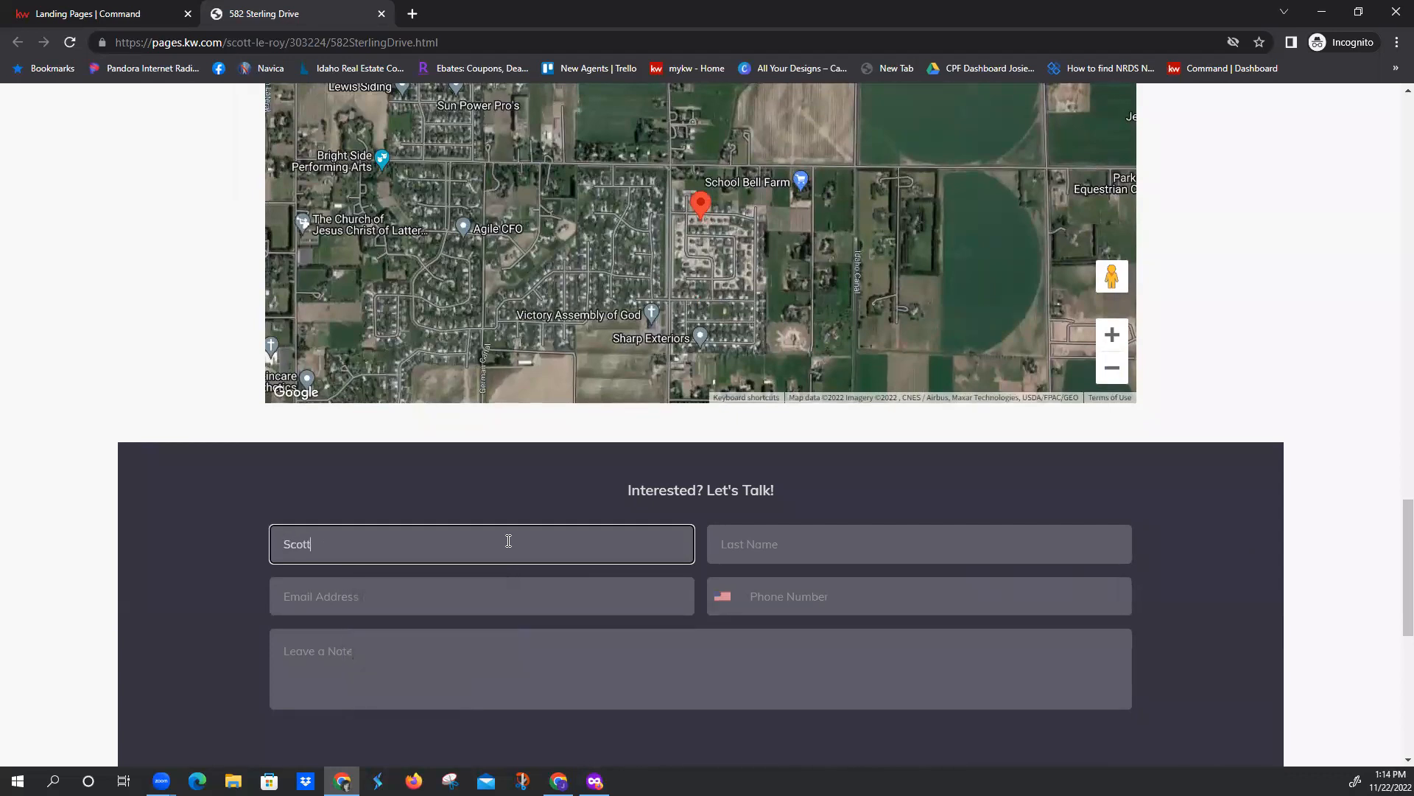
key(Tab)
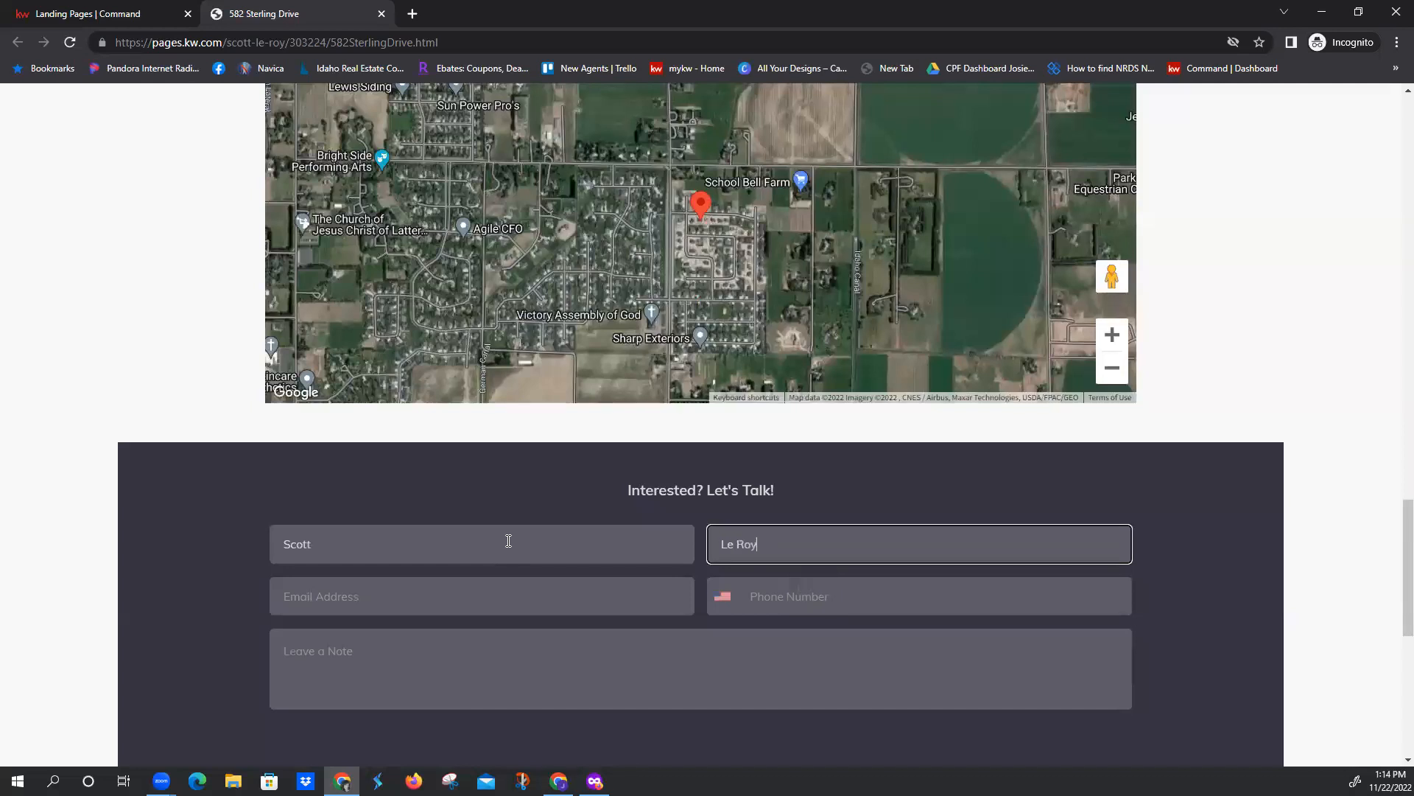
key(Tab)
key(Tab)
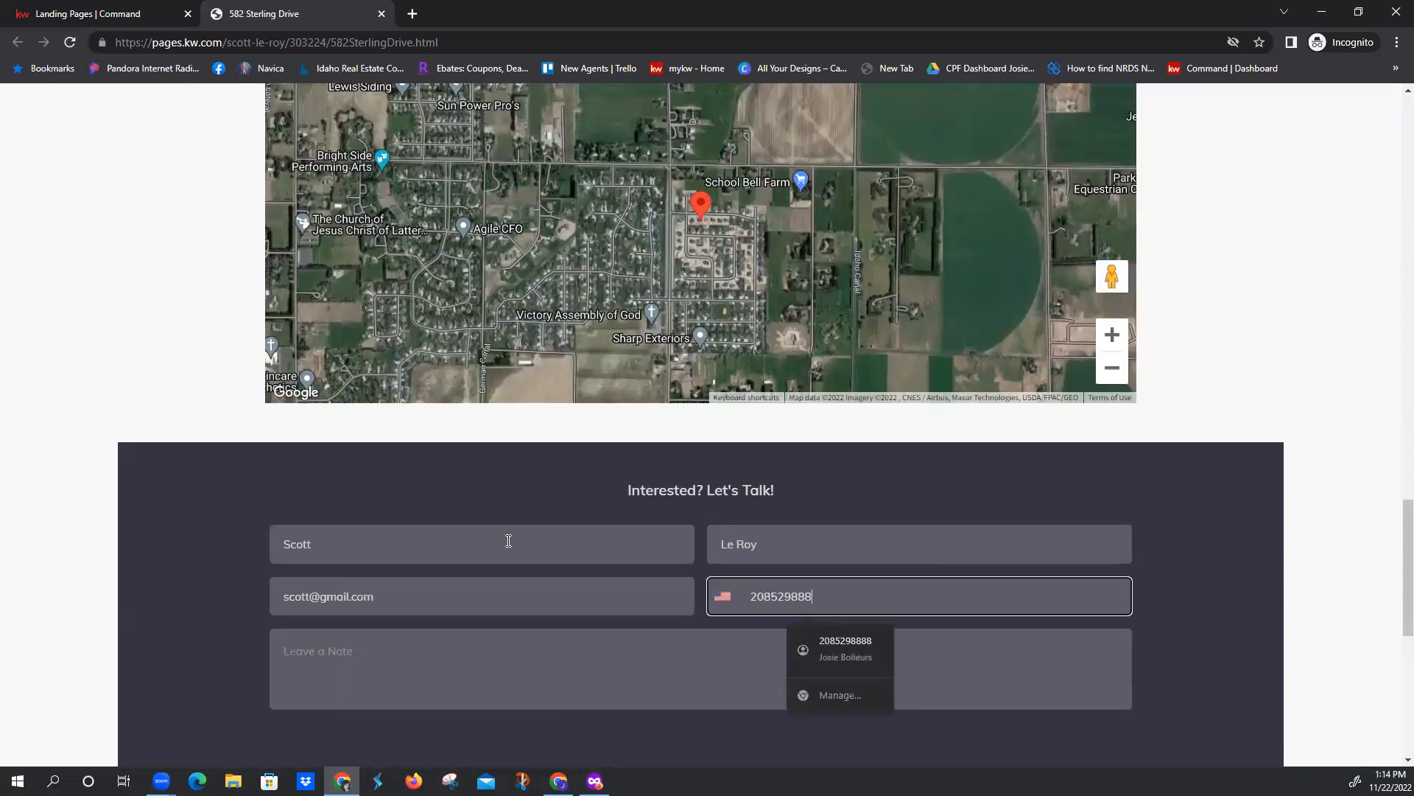
click(333, 652)
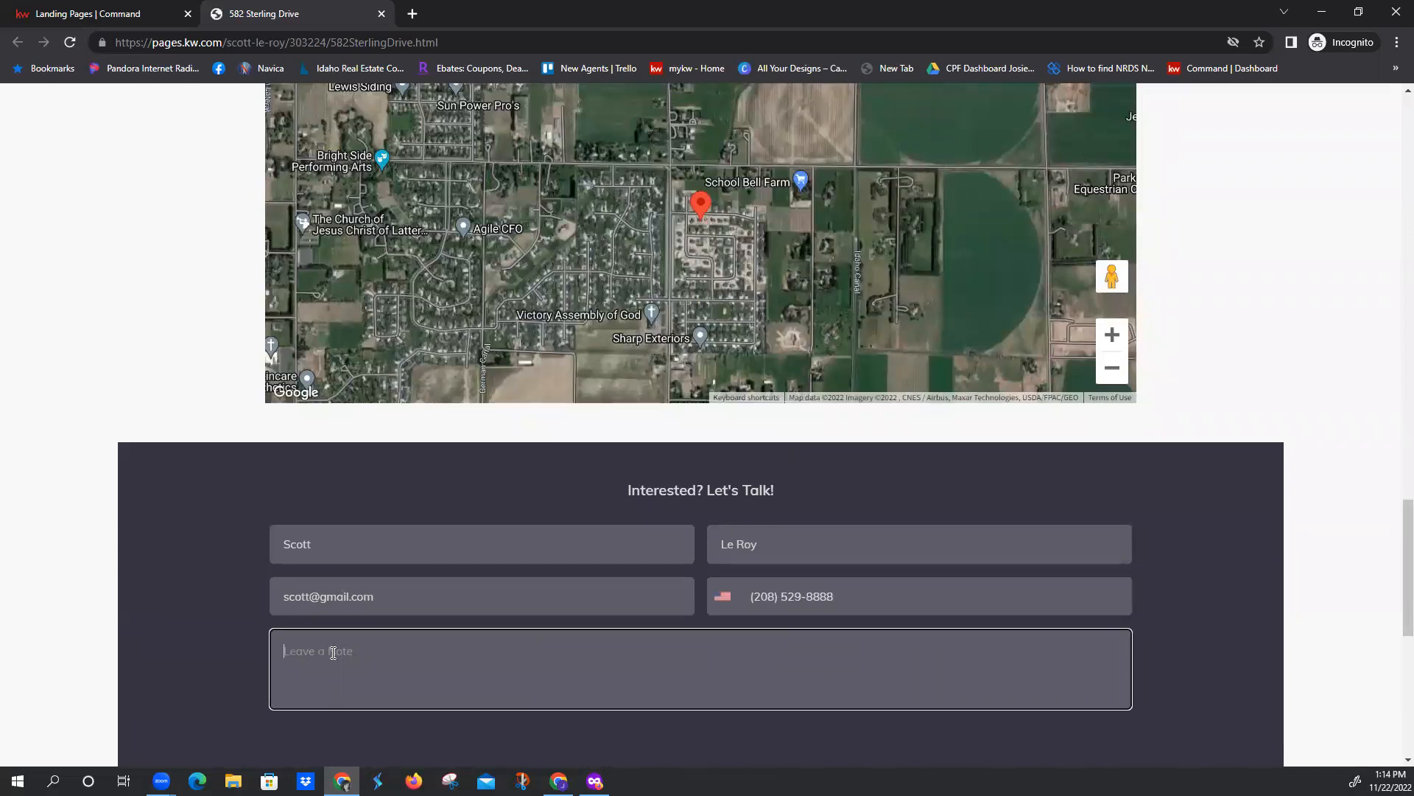
text(TEST)
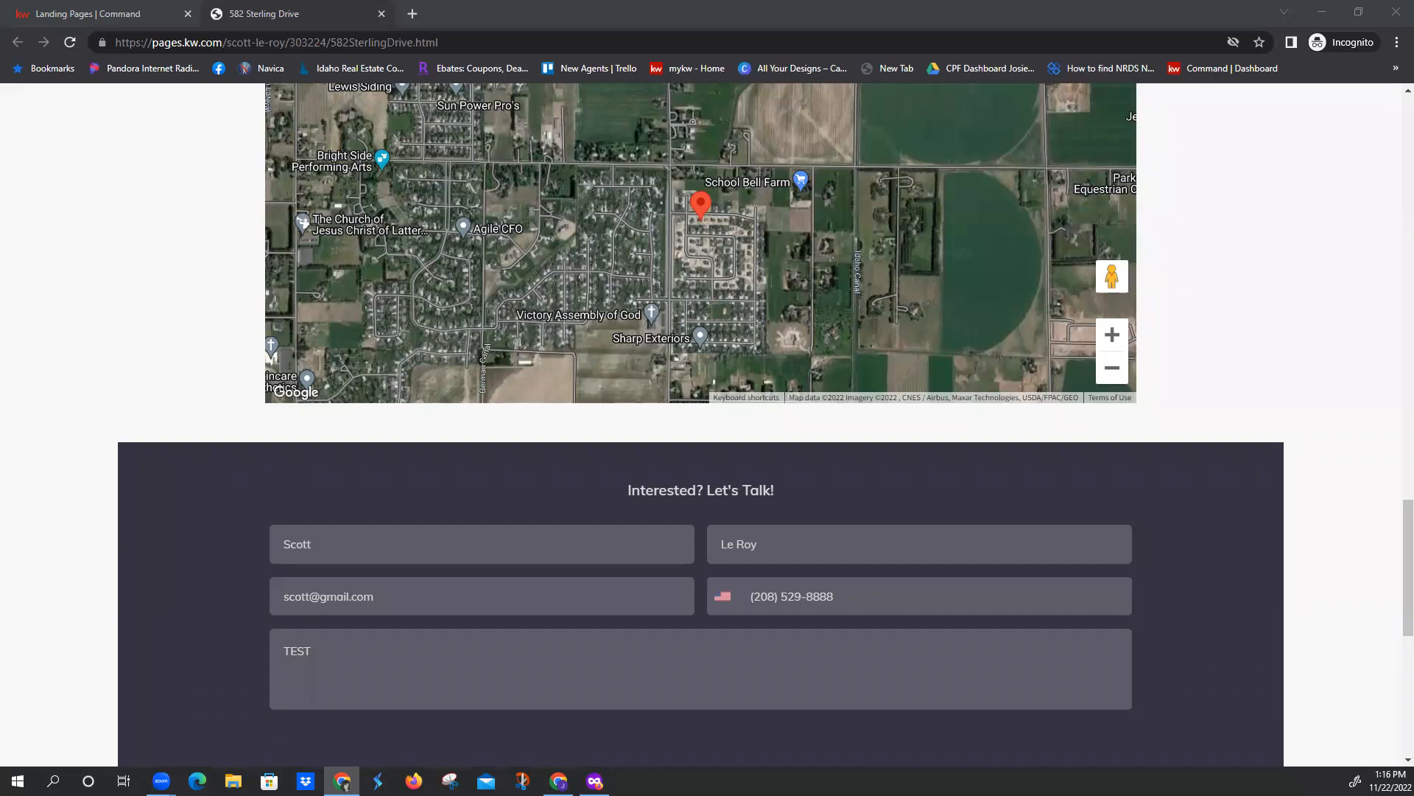
Complete the lead form's reCAPTCHA check and send the test lead
scroll(698, 548, down, 2)
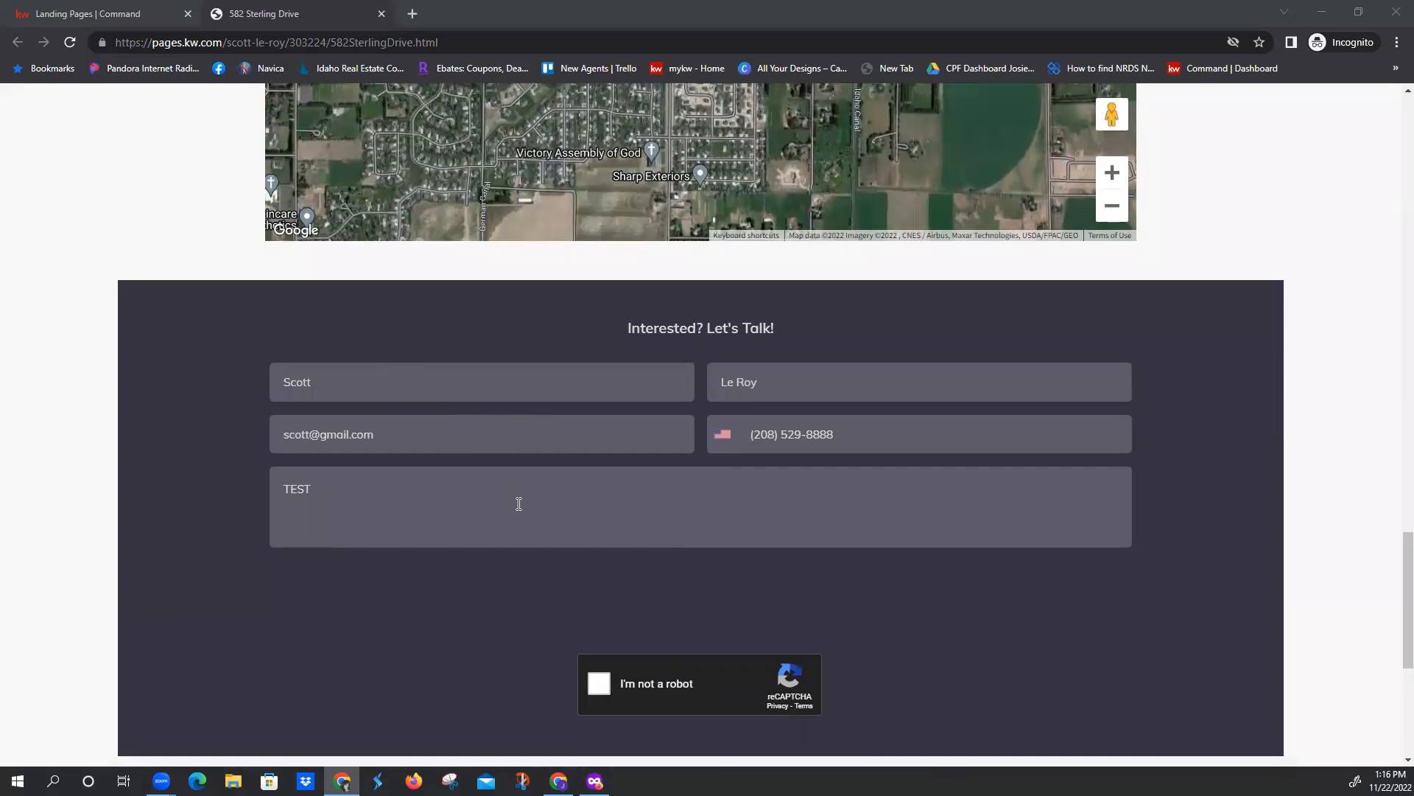
scroll(591, 560, down, 1)
click(601, 604)
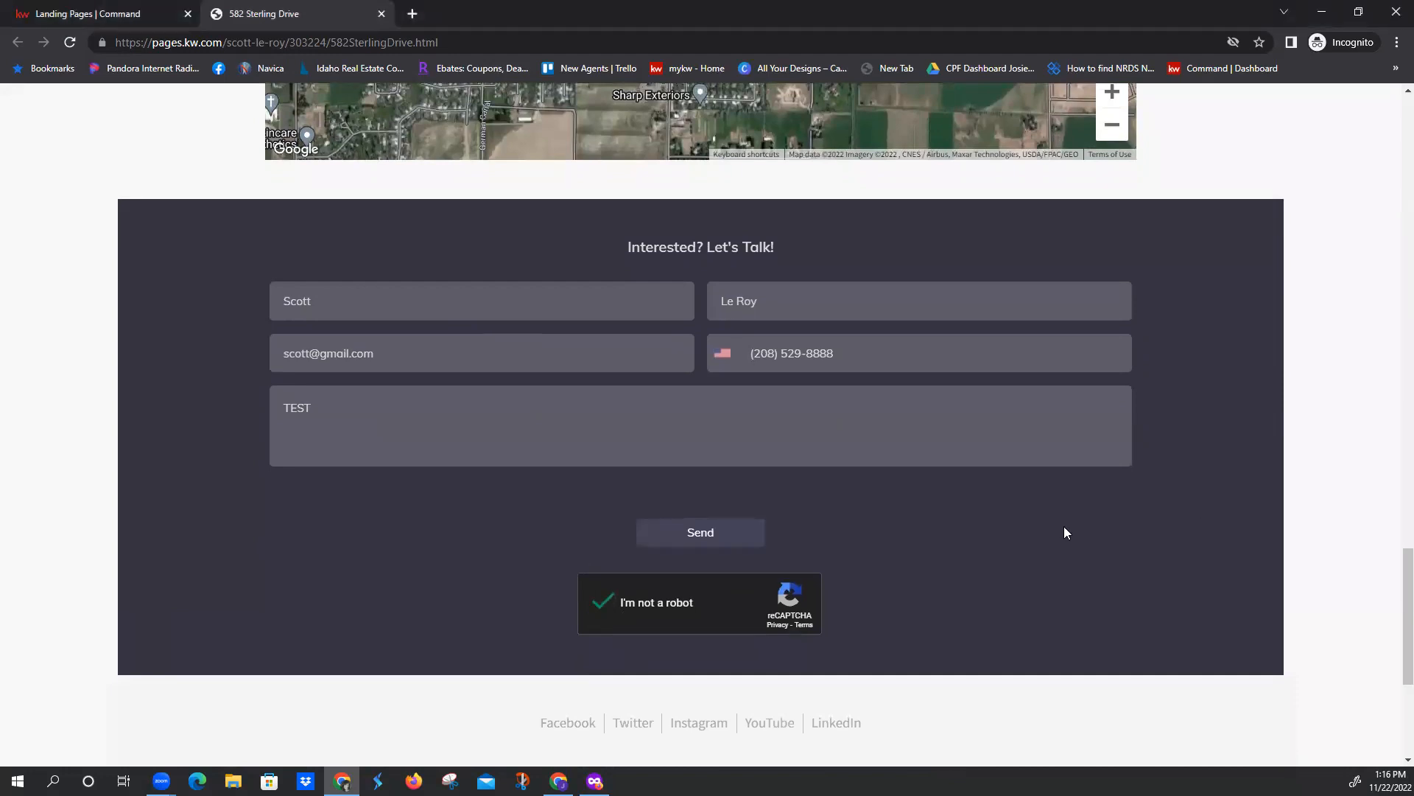
scroll(1063, 532, down, 4)
scroll(957, 538, up, 1)
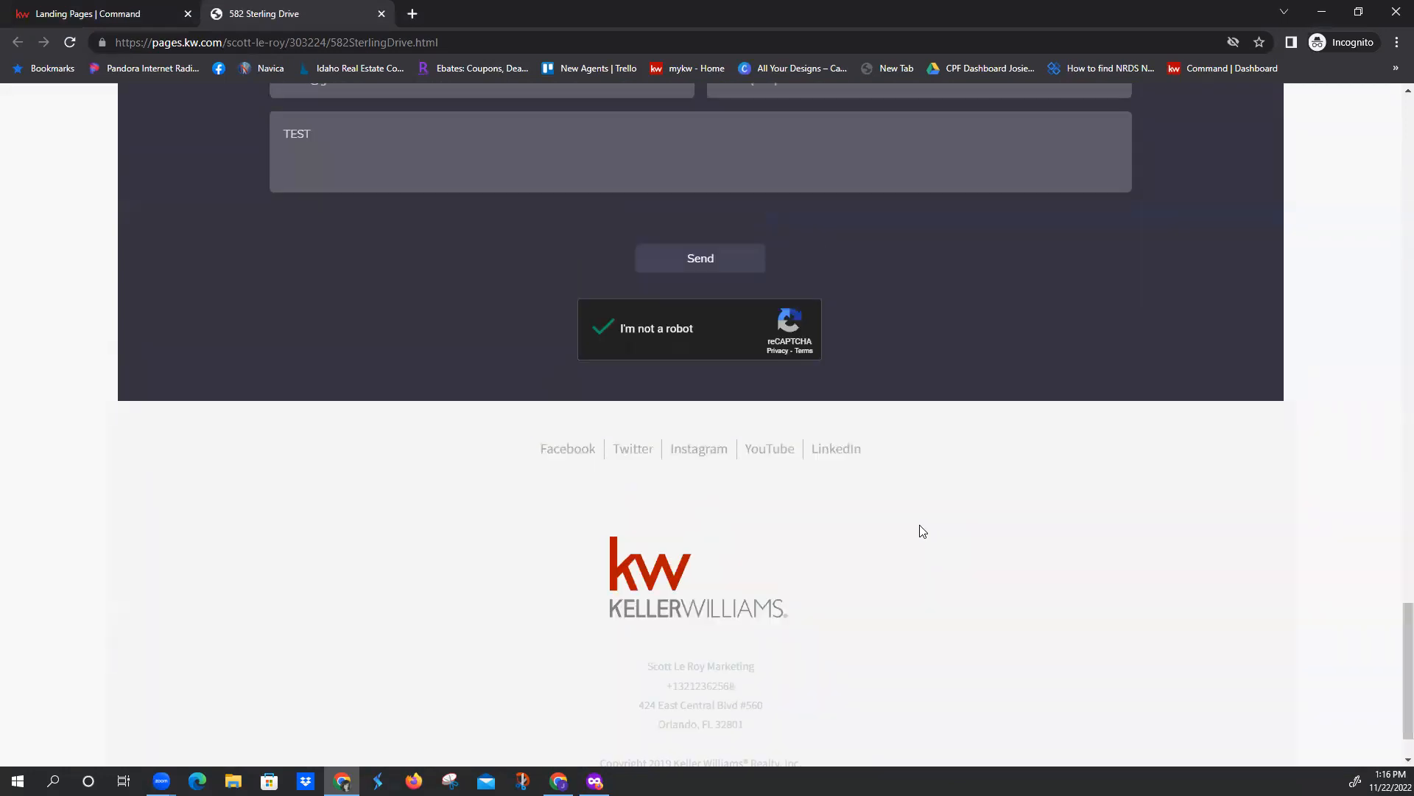
click(702, 271)
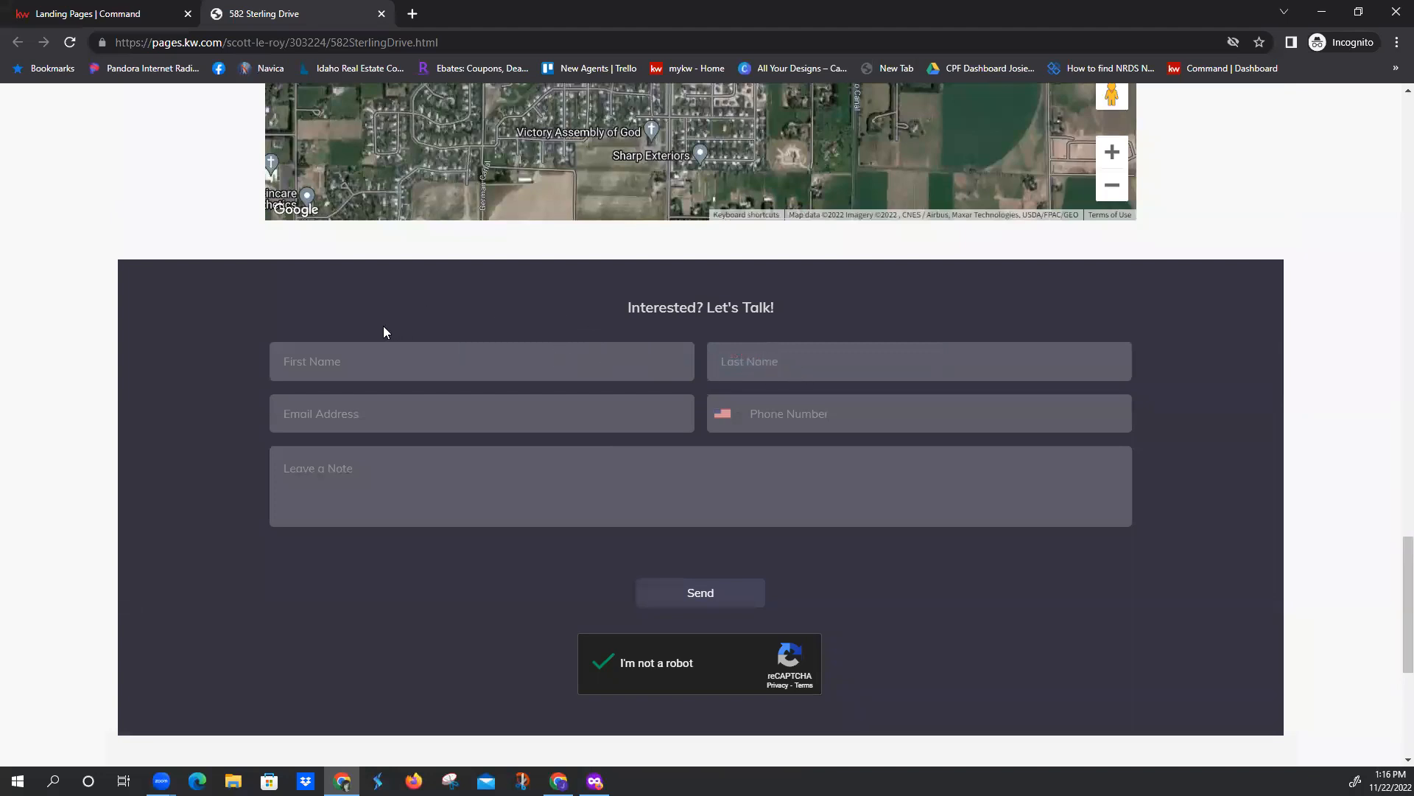
click(415, 17)
text(agent)
key(Return)
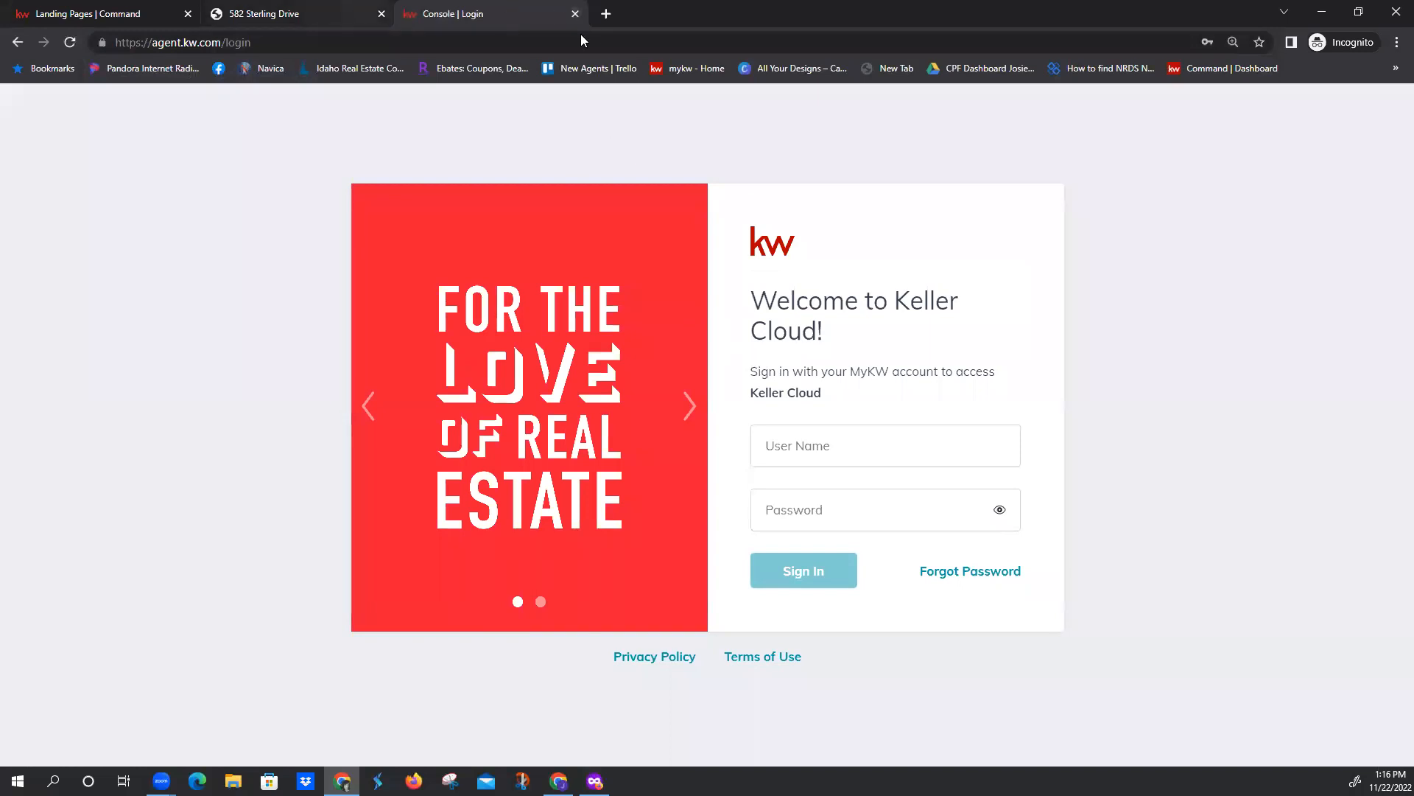
click(580, 15)
Return to the landing pages list and open the new lead's contact record from the Lead Form Notification
click(115, 13)
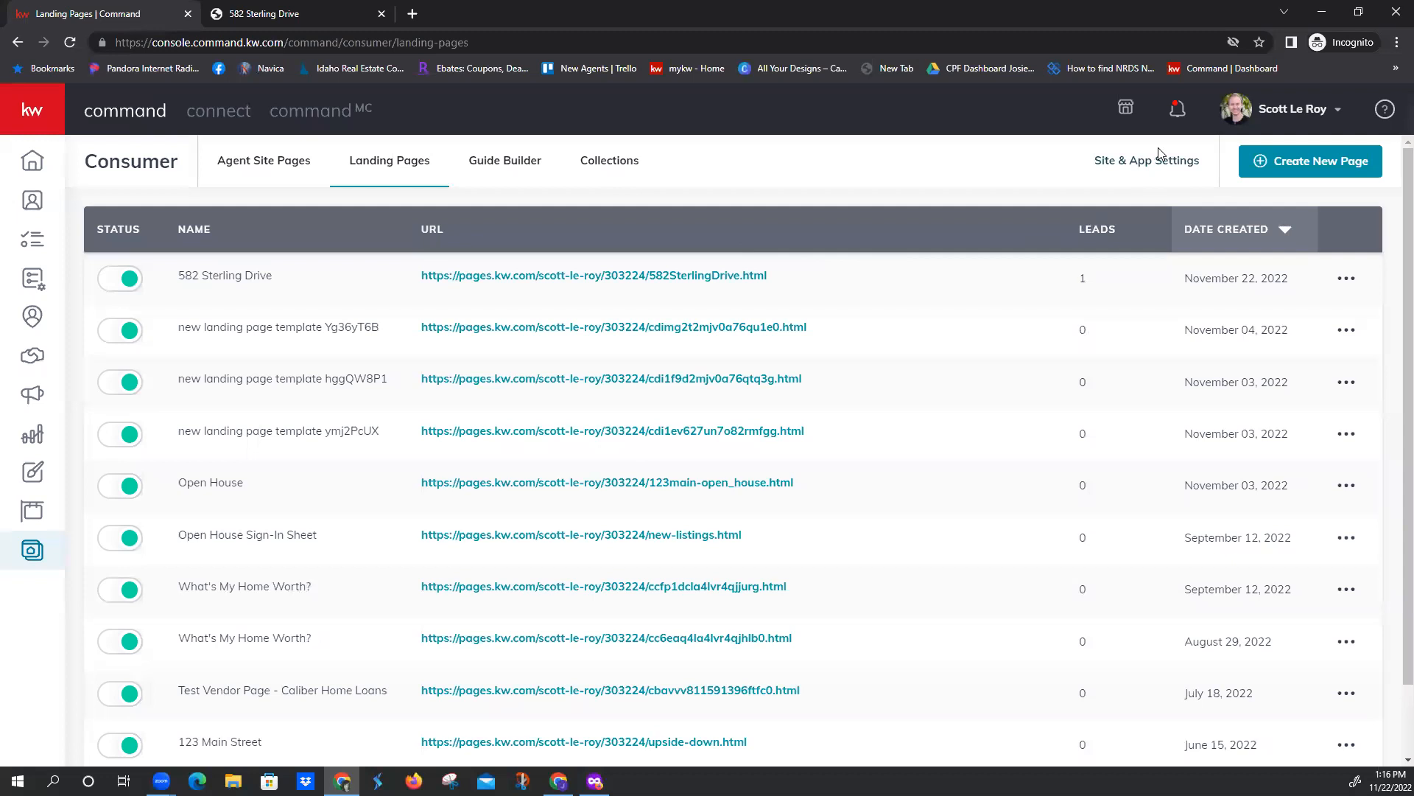
click(1177, 113)
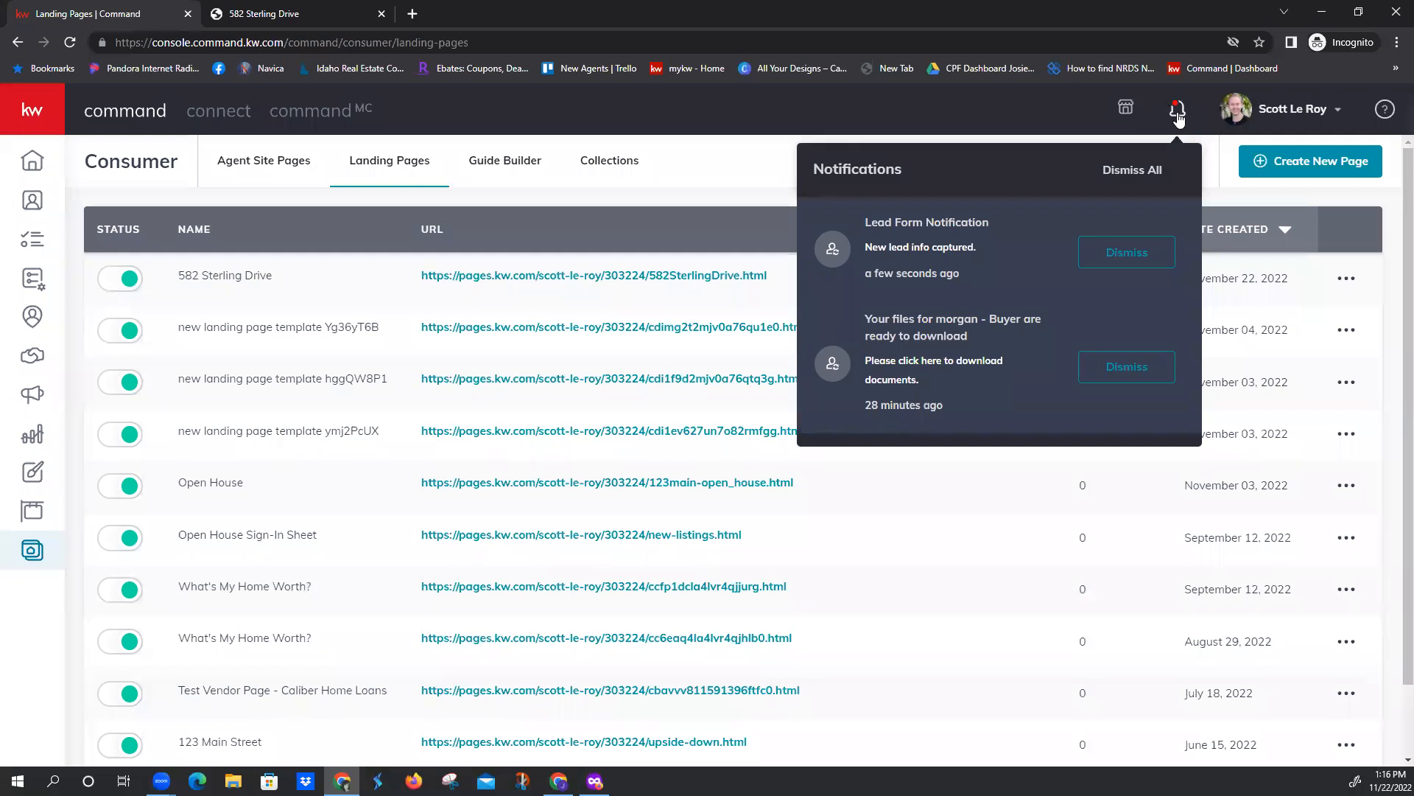
click(926, 251)
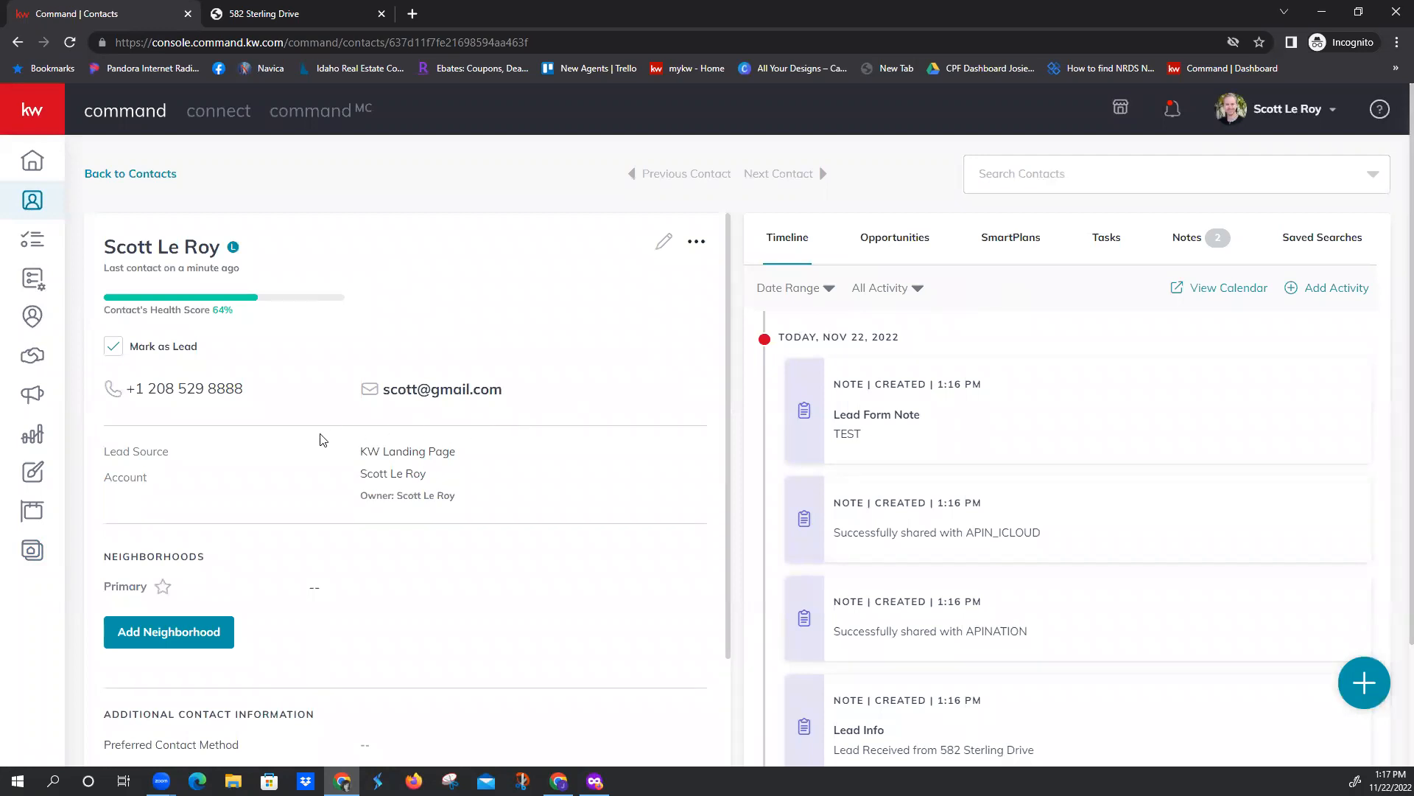
Review the lead's contact details and timeline, including the Lead Form Note, the Lead Info note and the lead source change
scroll(320, 439, down, 4)
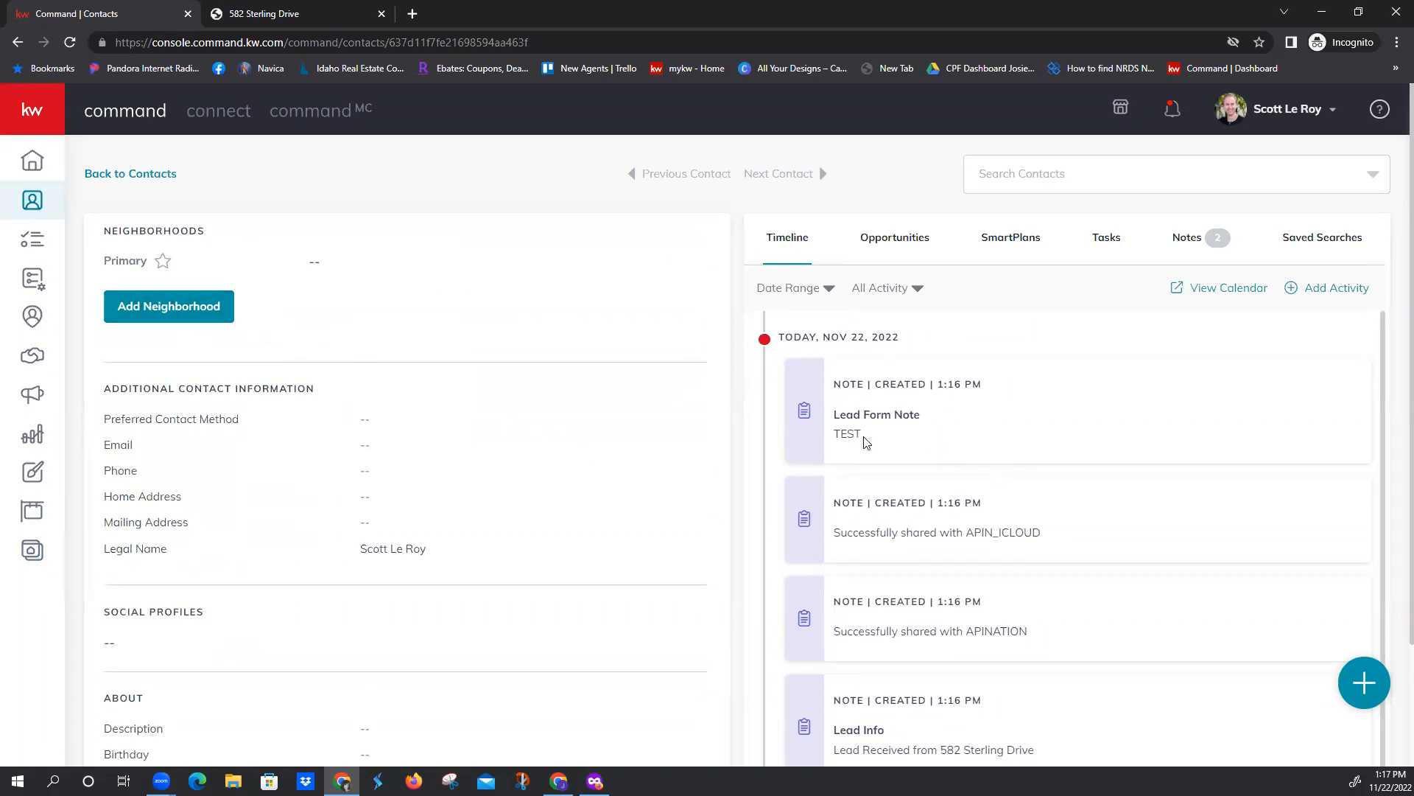
scroll(939, 476, down, 1)
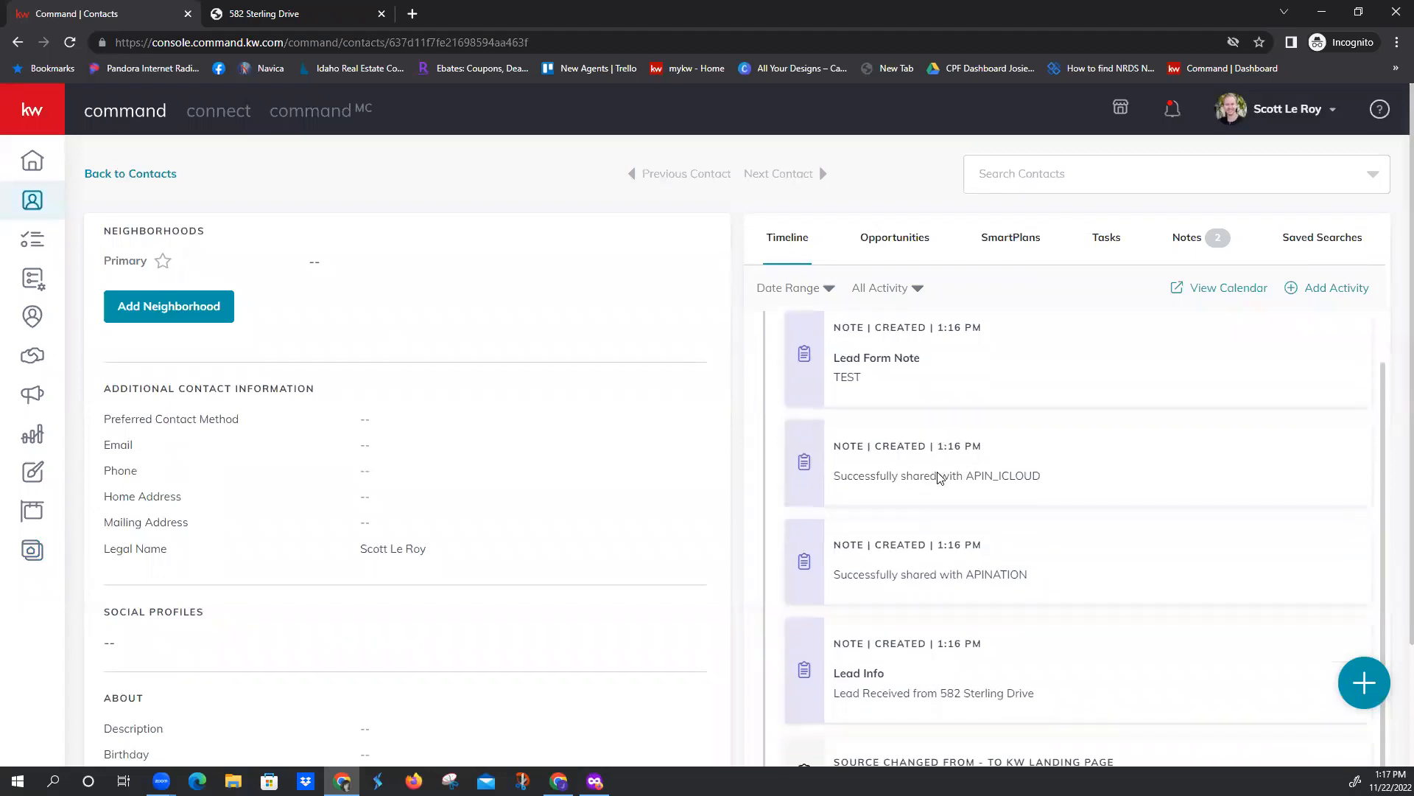
scroll(939, 477, down, 2)
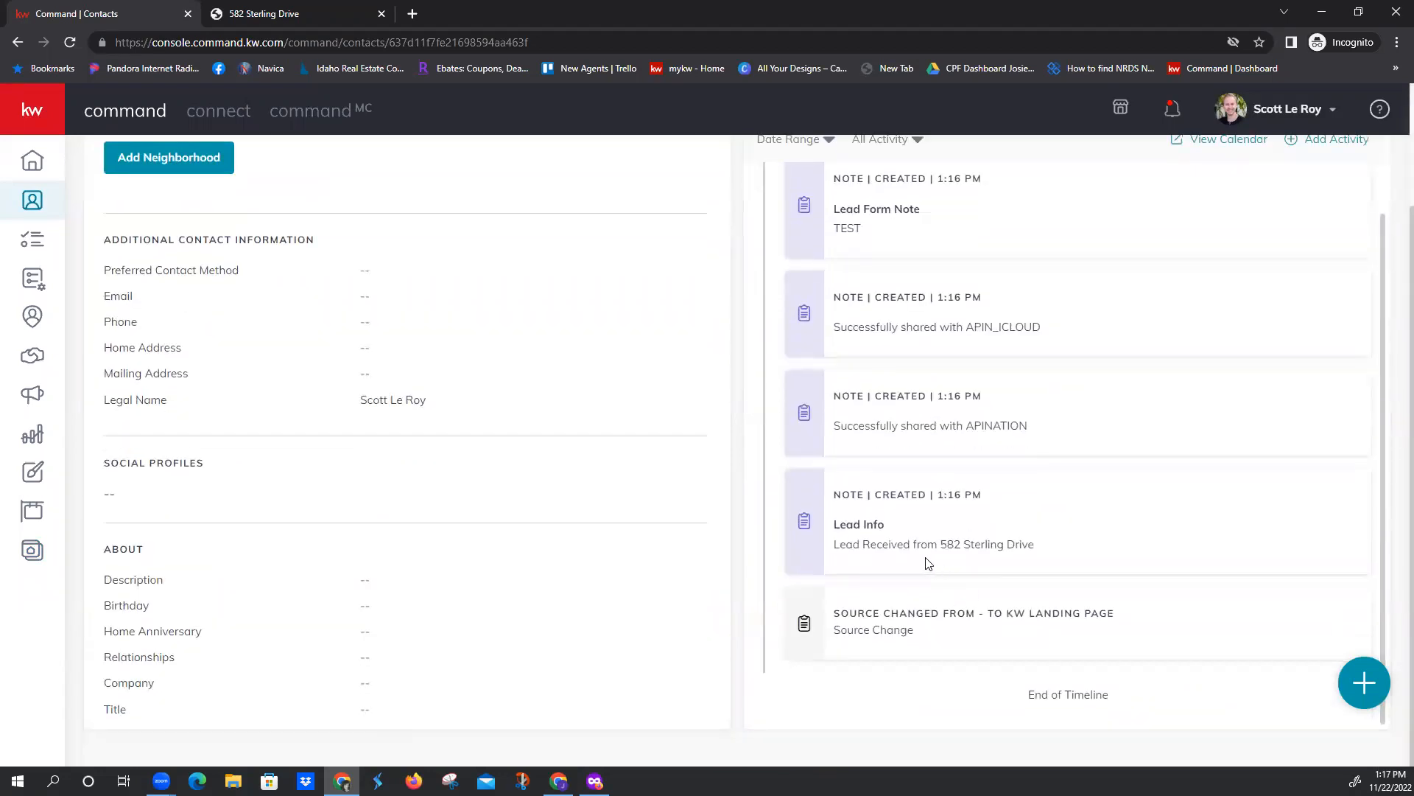
drag(940, 545, 1031, 545)
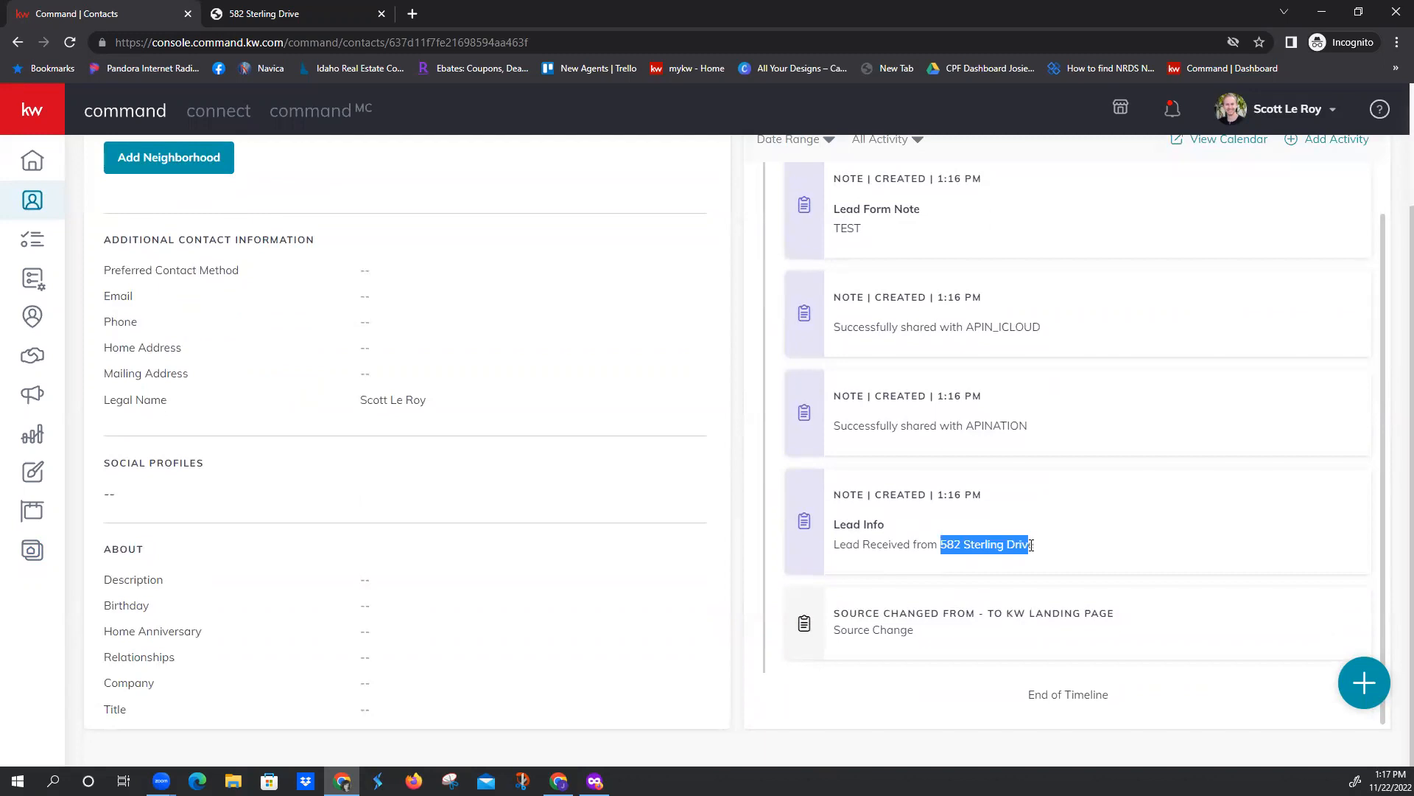
click(1070, 552)
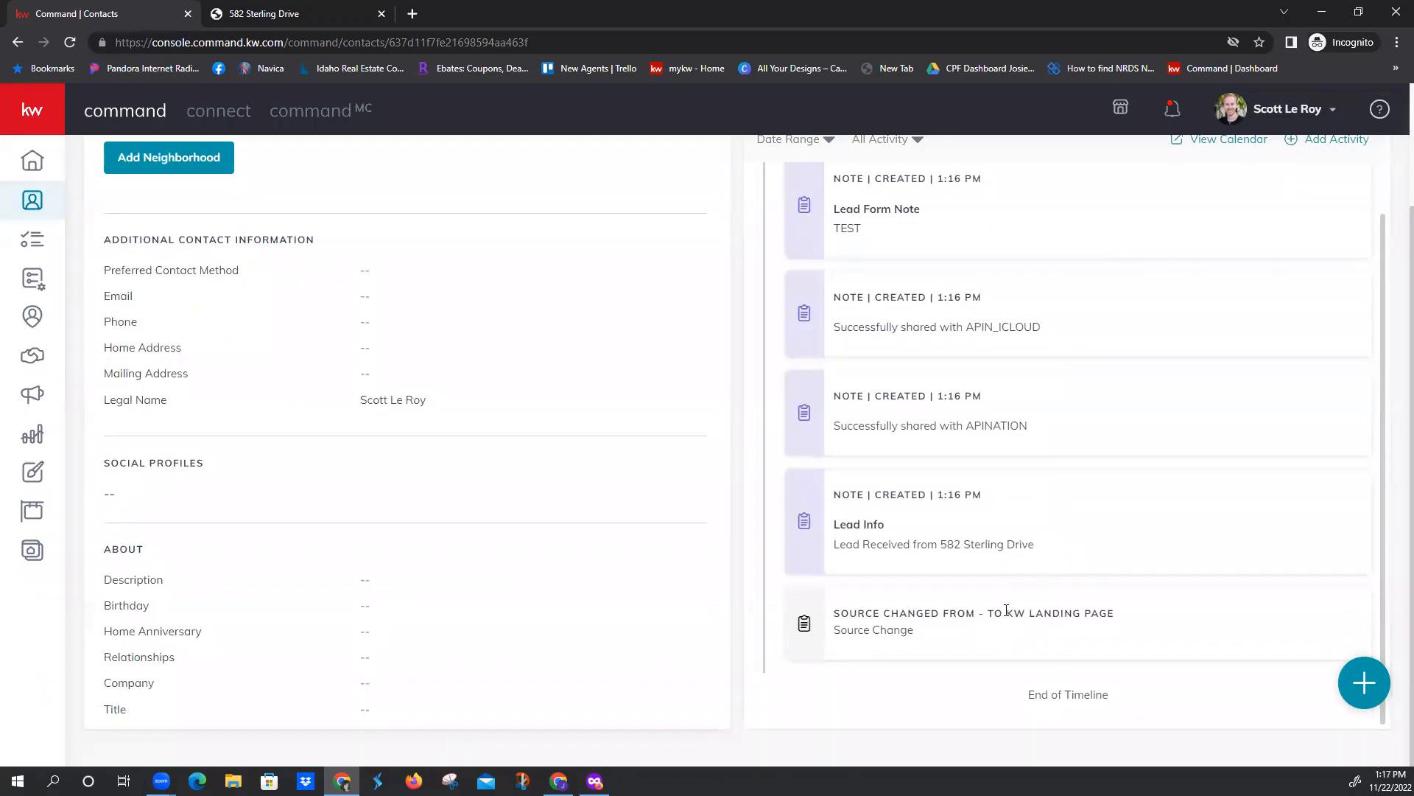
drag(1007, 613, 1124, 614)
click(1072, 636)
scroll(1017, 604, up, 1)
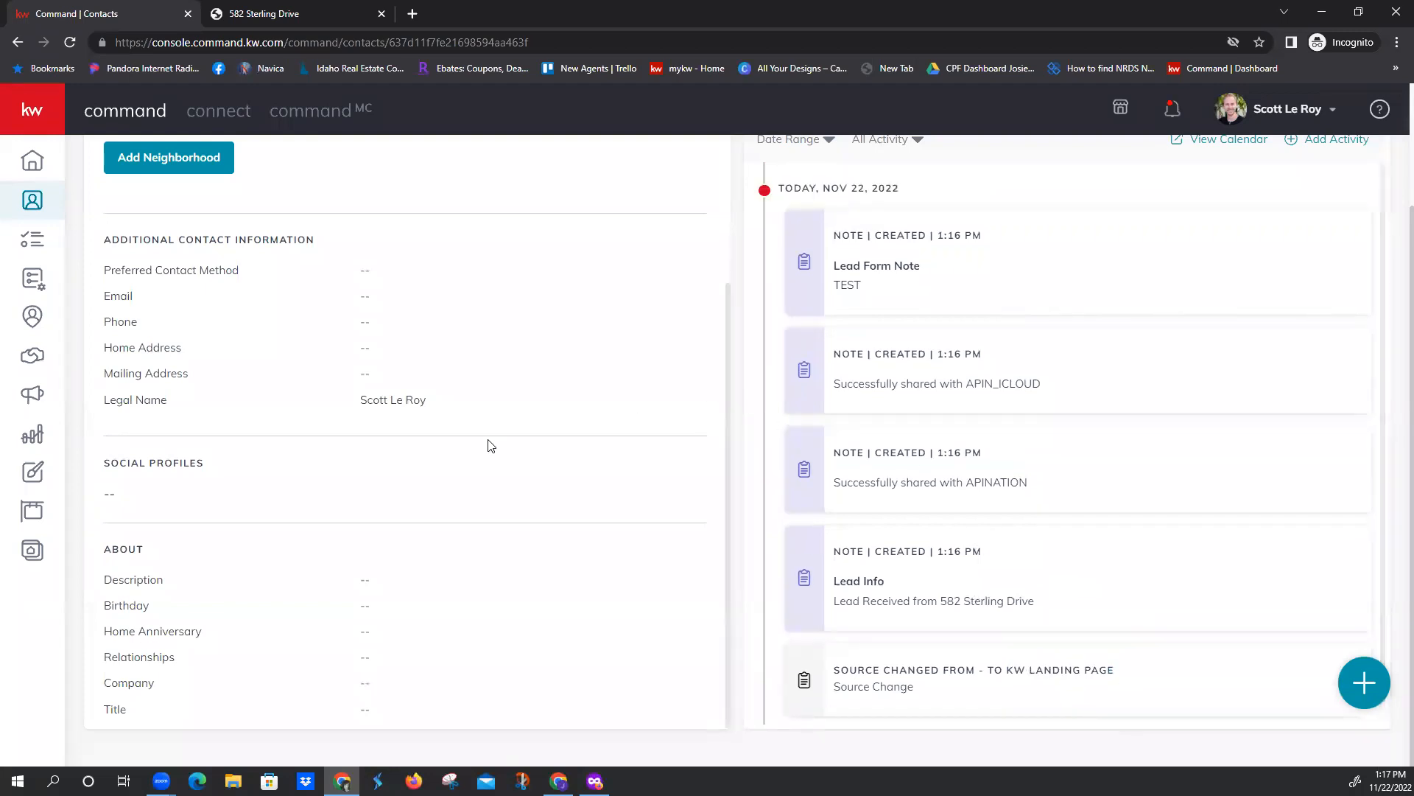
scroll(489, 443, up, 4)
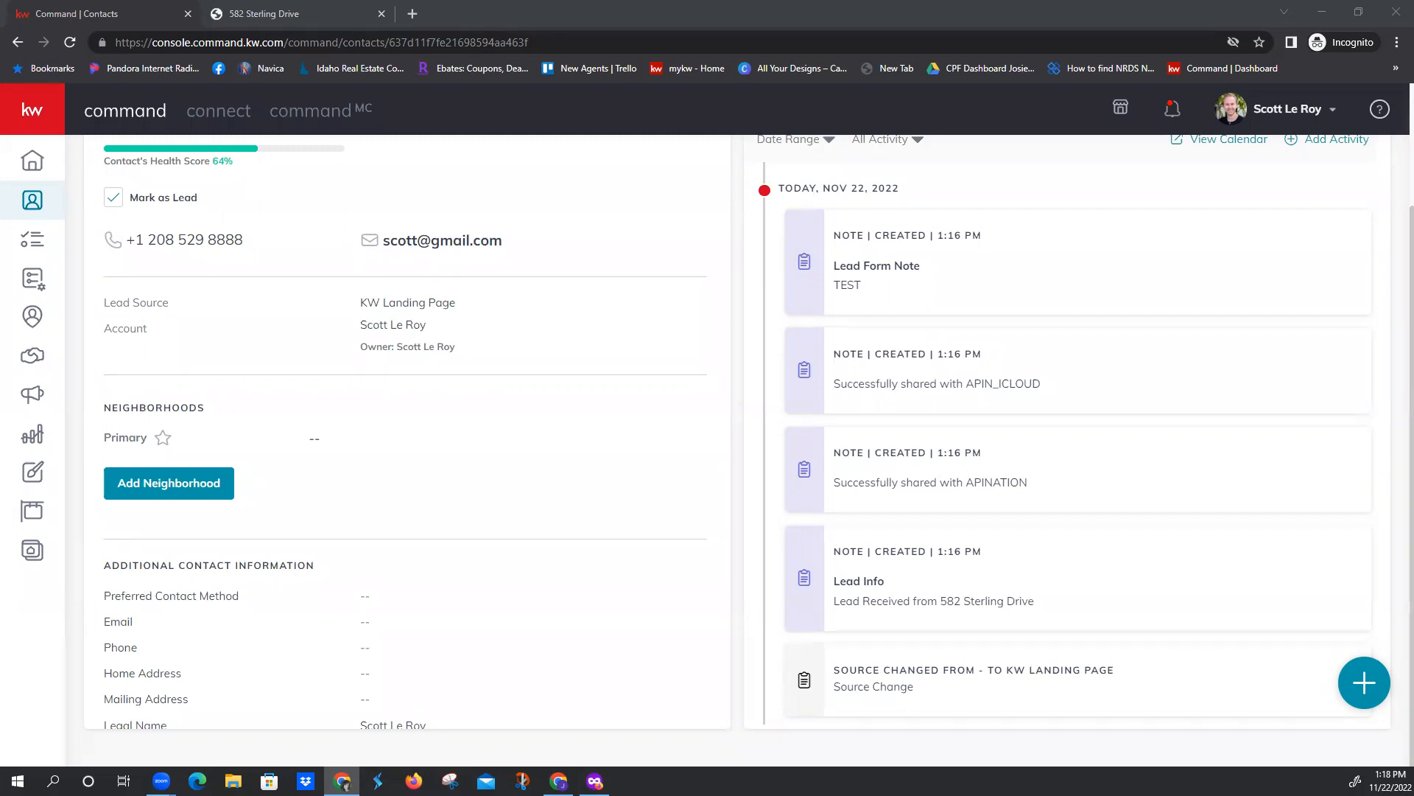
Switch to the published landing page and reload it to reset its lead form
click(153, 12)
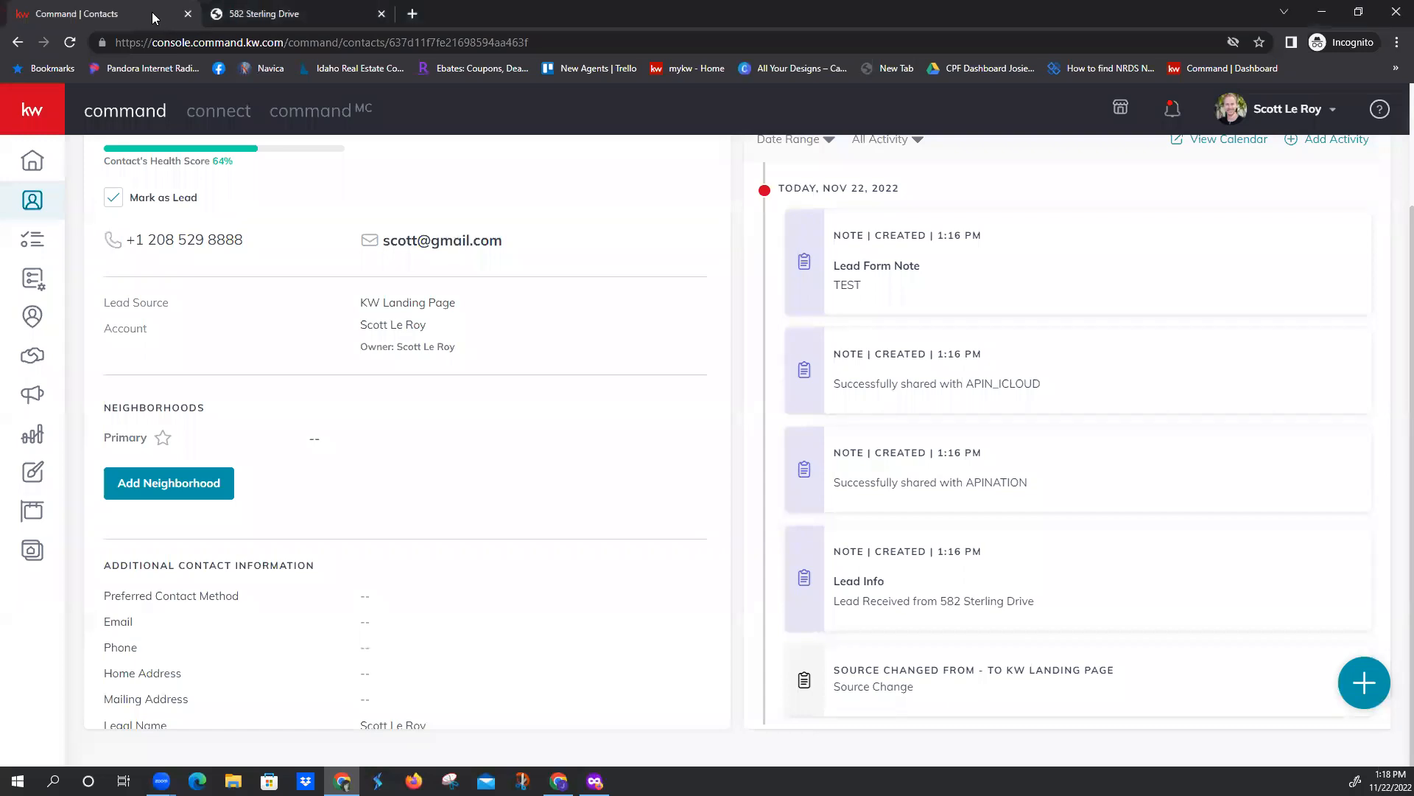
click(253, 15)
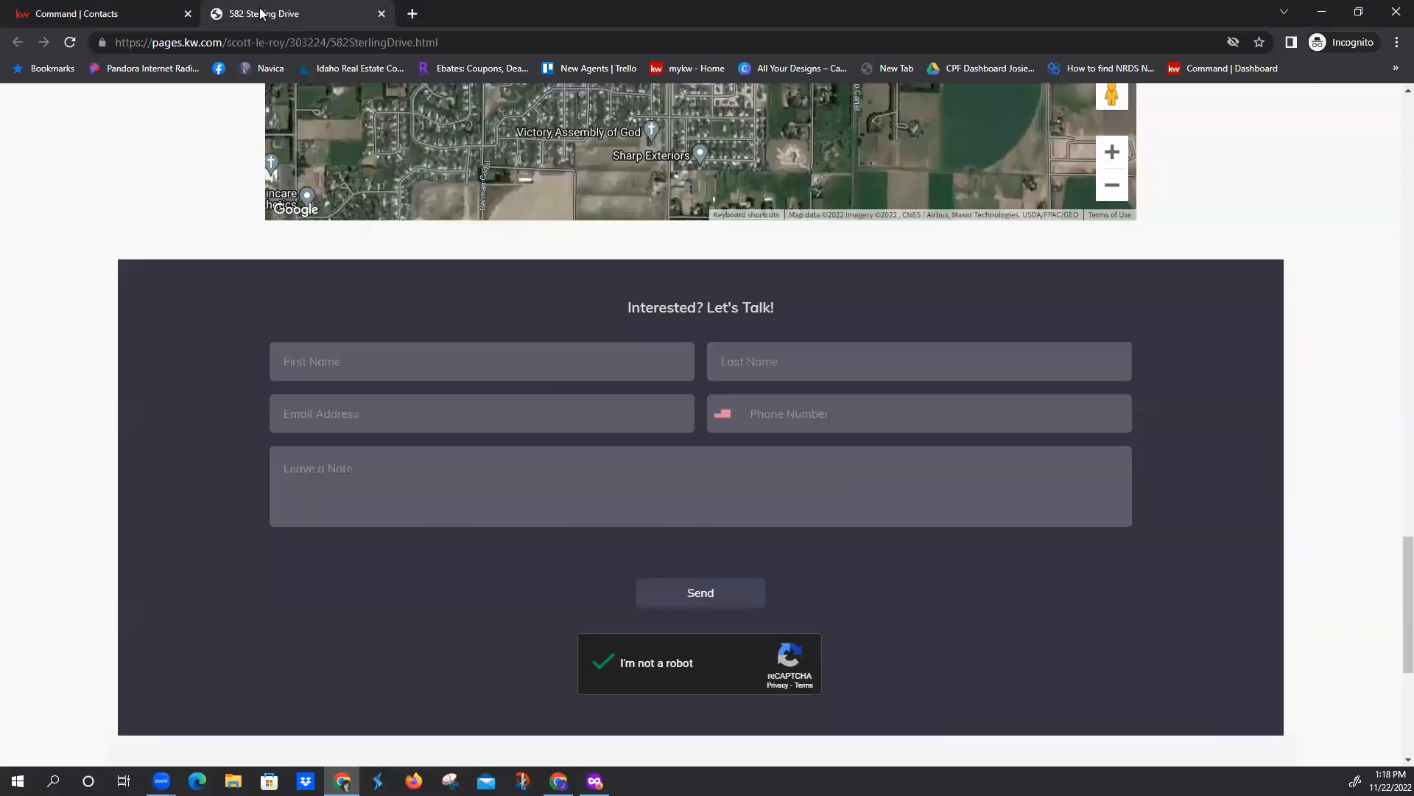
click(376, 473)
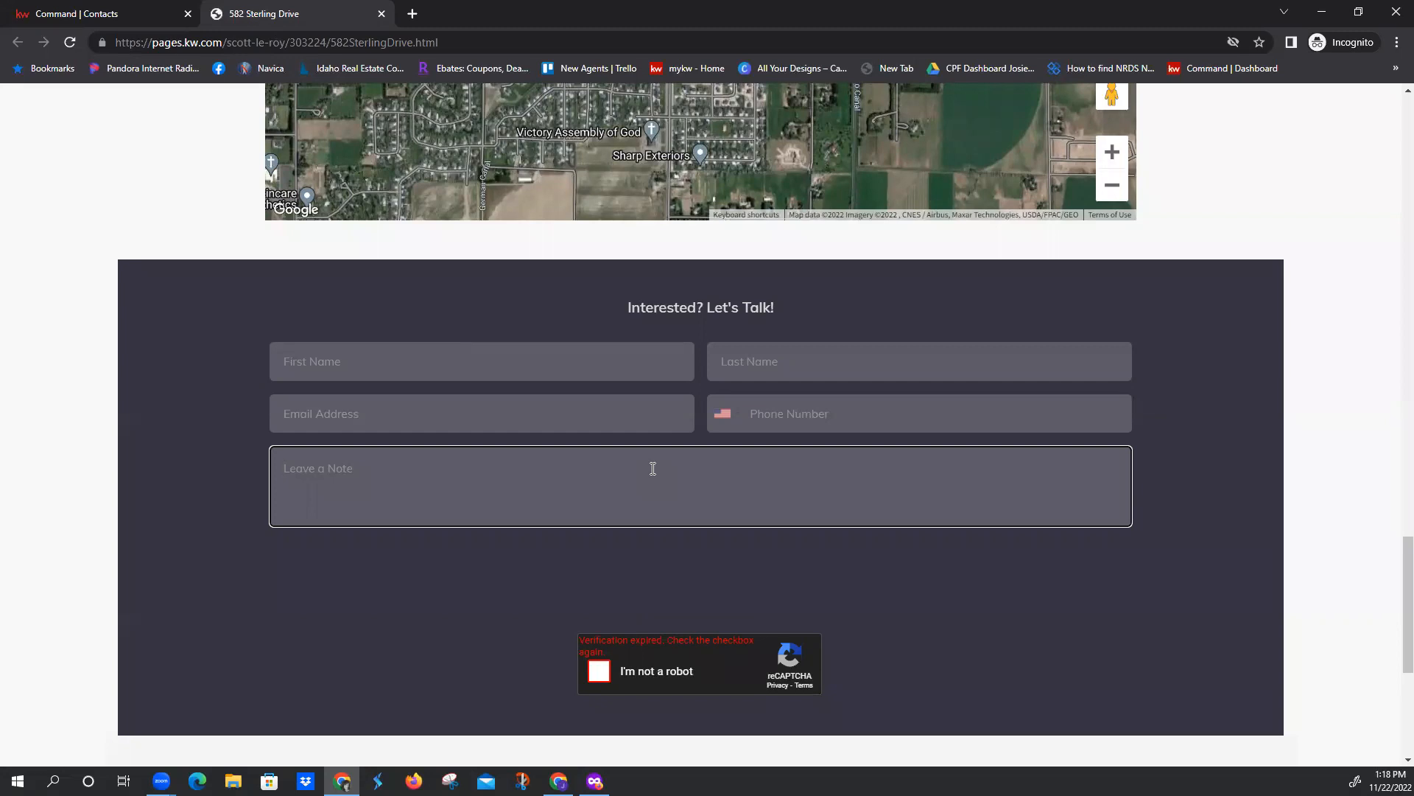
click(77, 42)
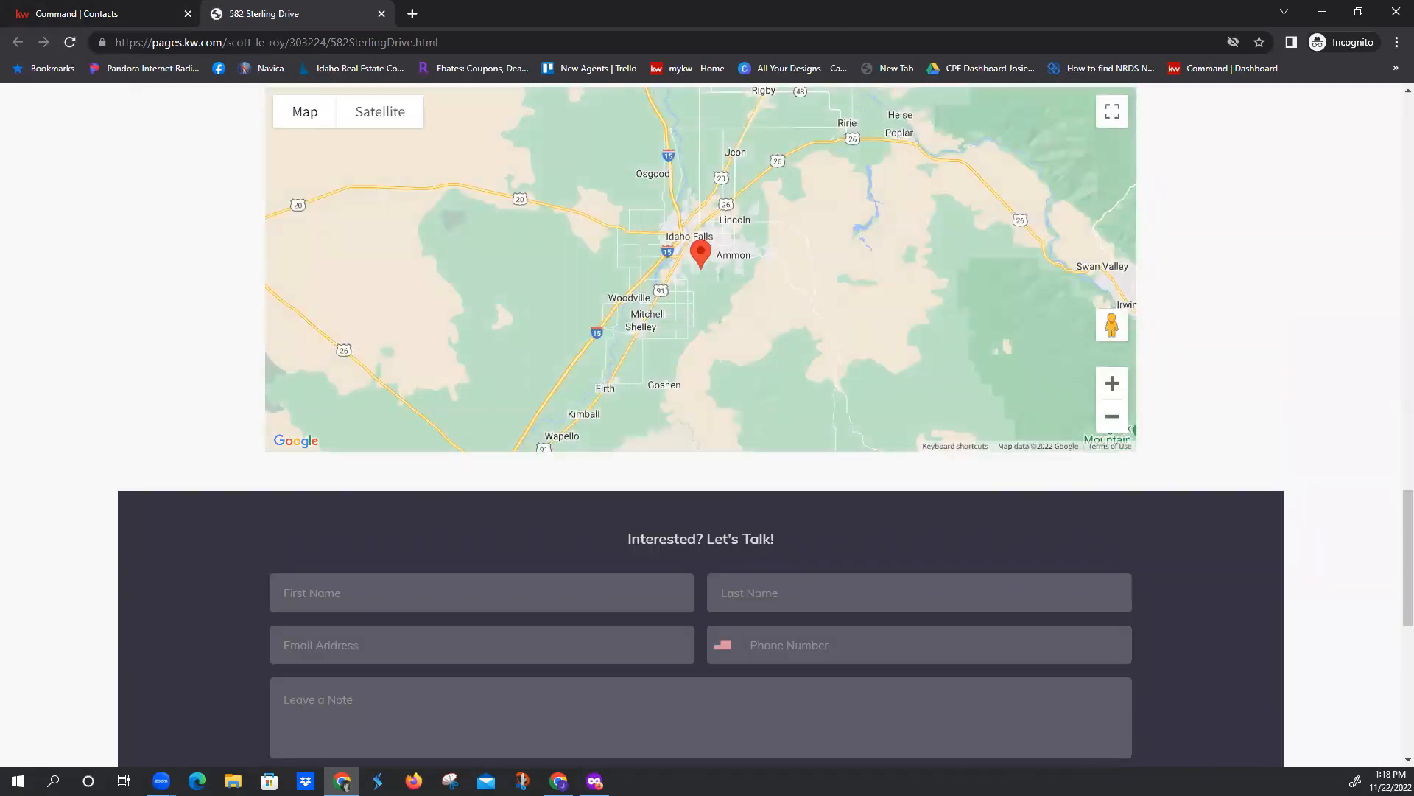
scroll(464, 499, down, 1)
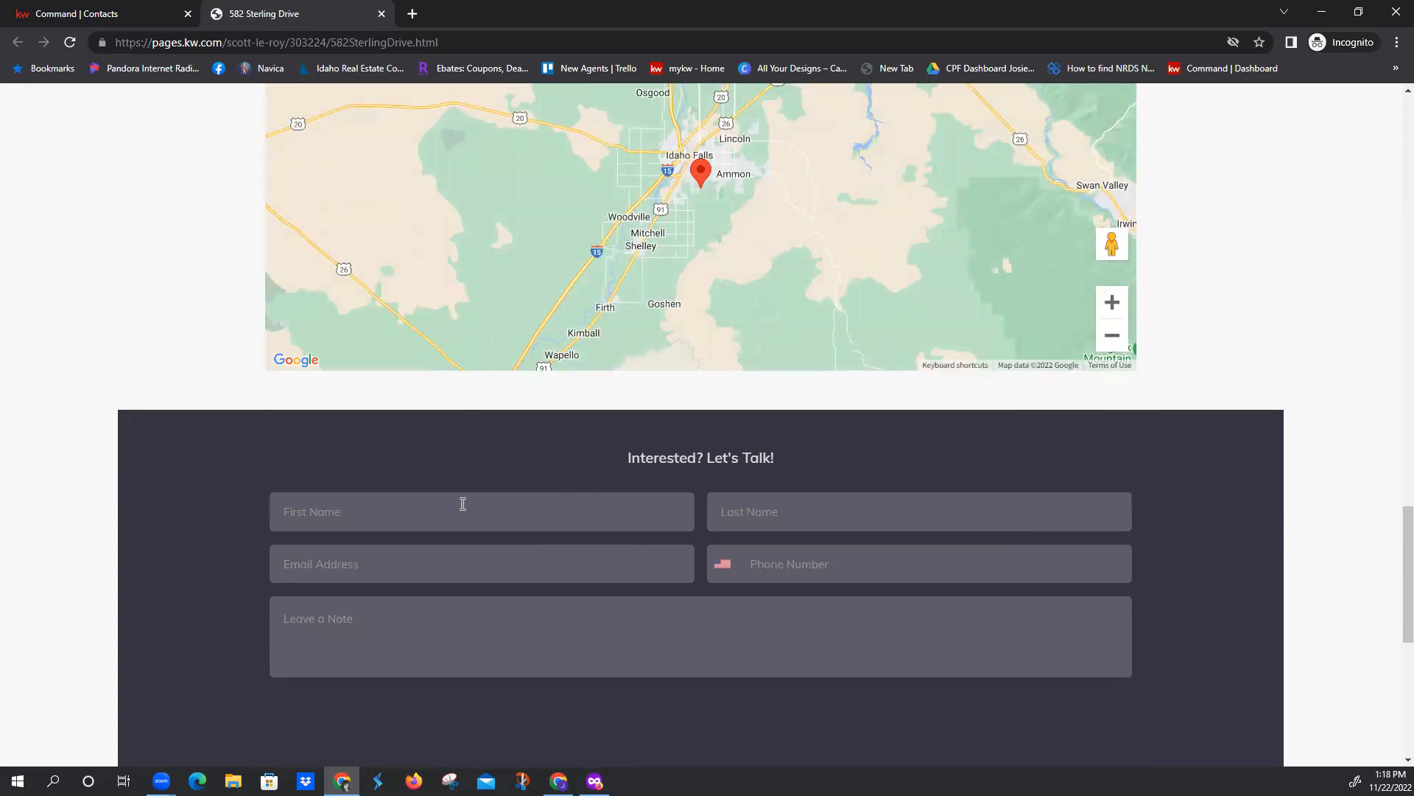
Enter the test contact's first name and last name in the landing page's lead form
click(418, 514)
scroll(419, 508, down, 1)
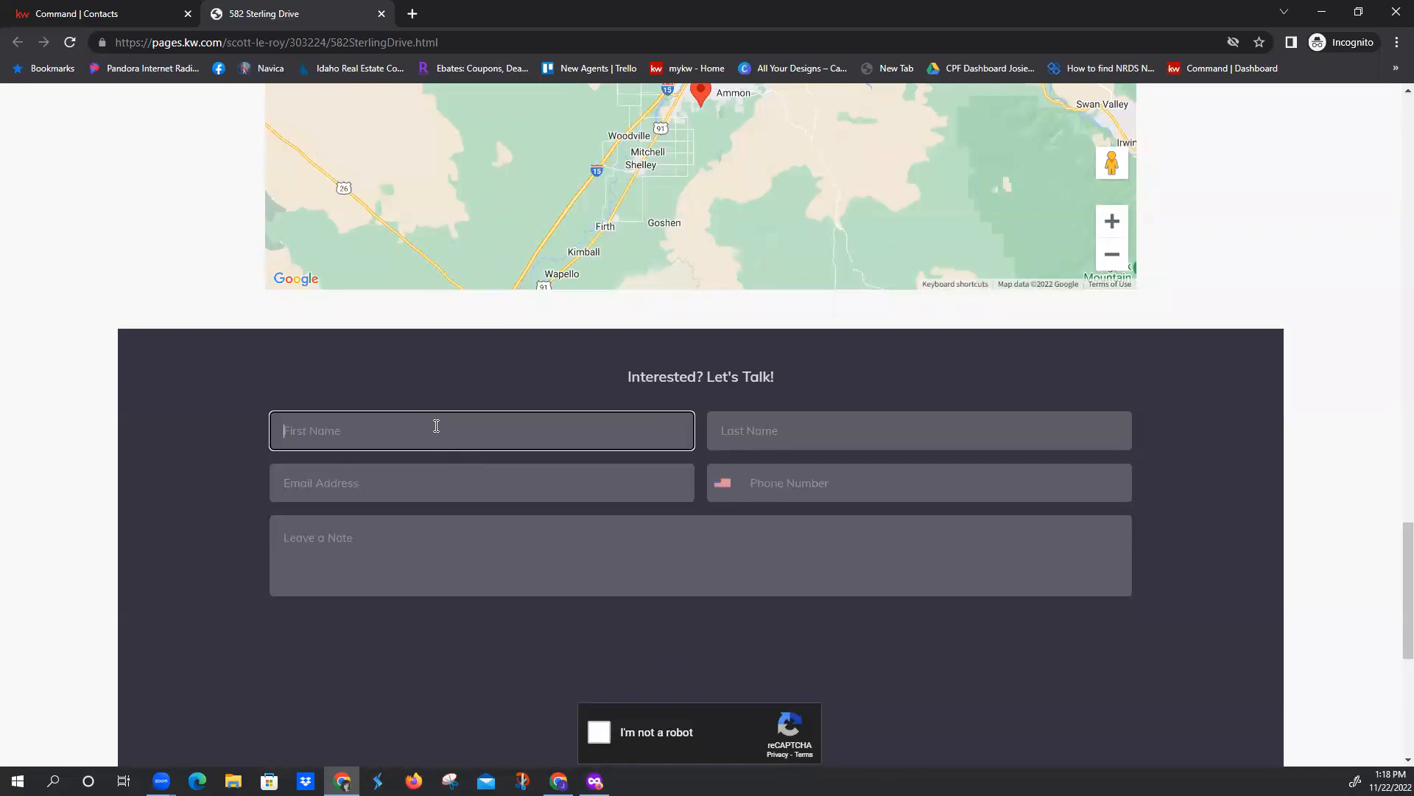
key(Tab)
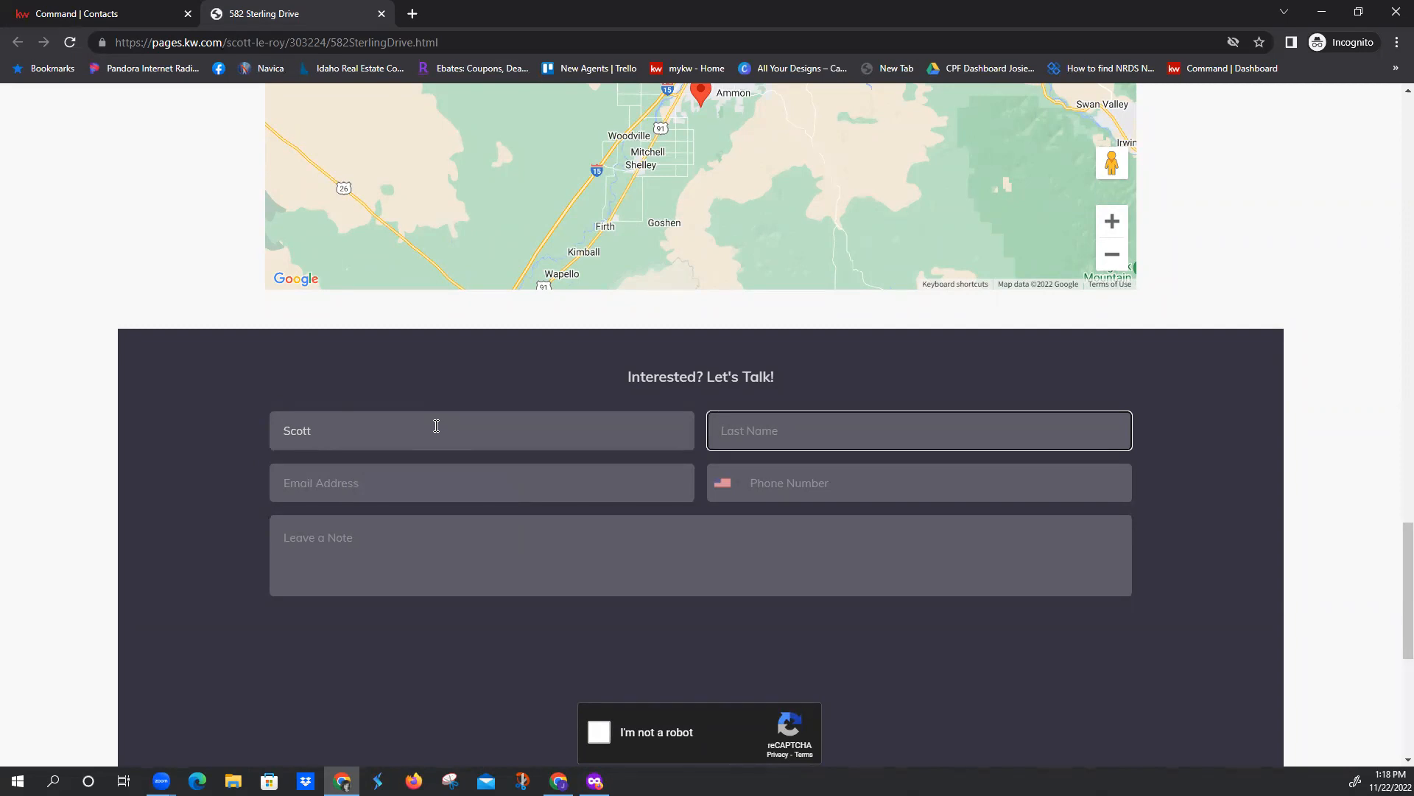
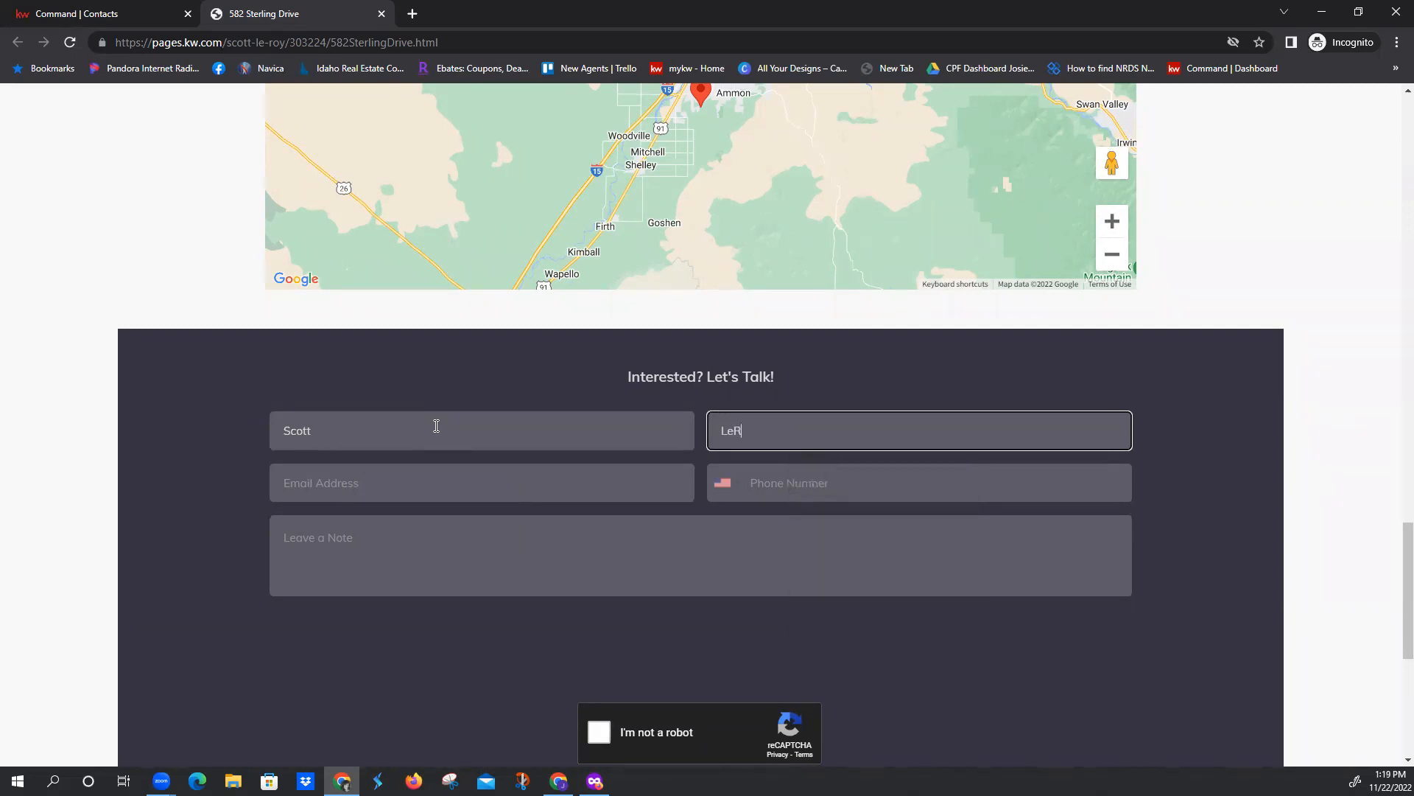
key(Tab)
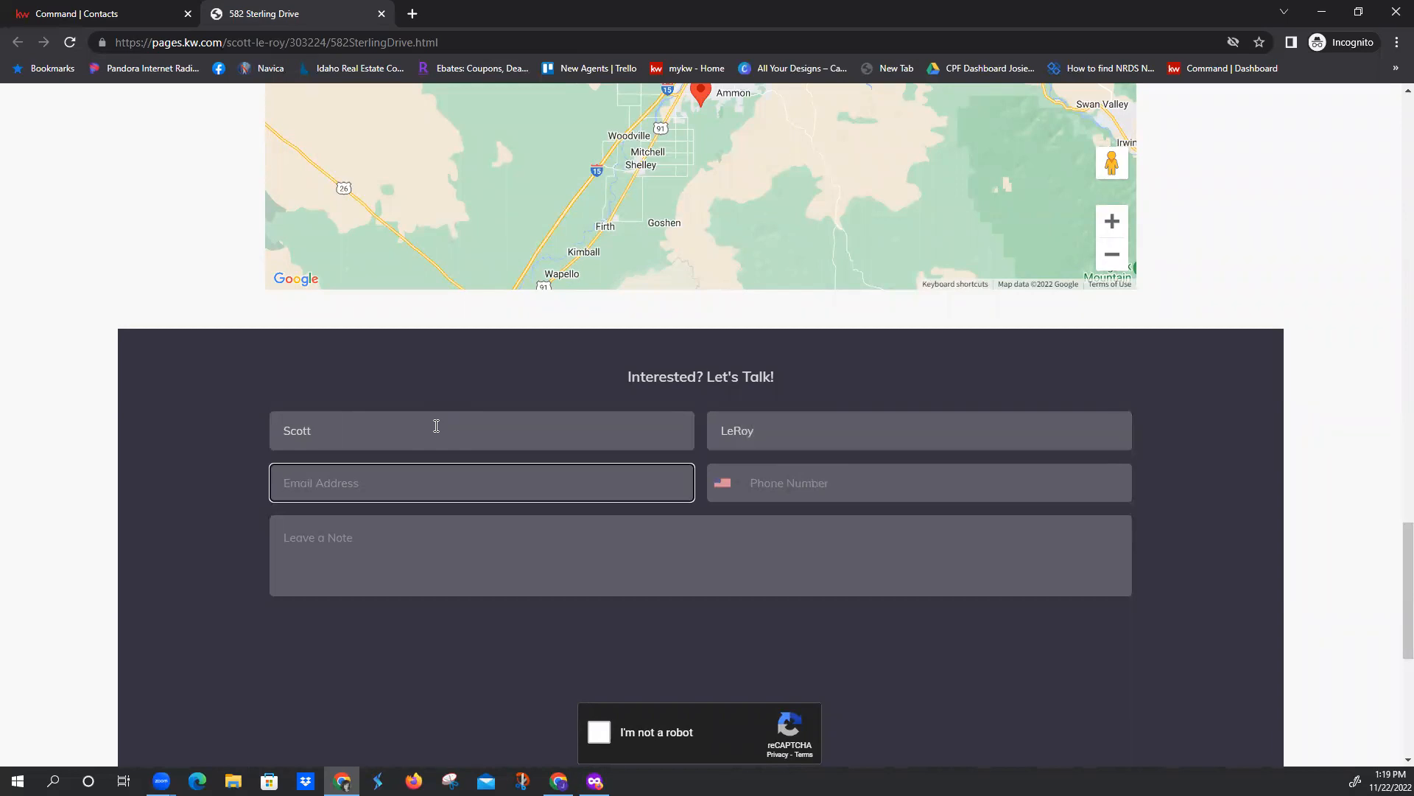
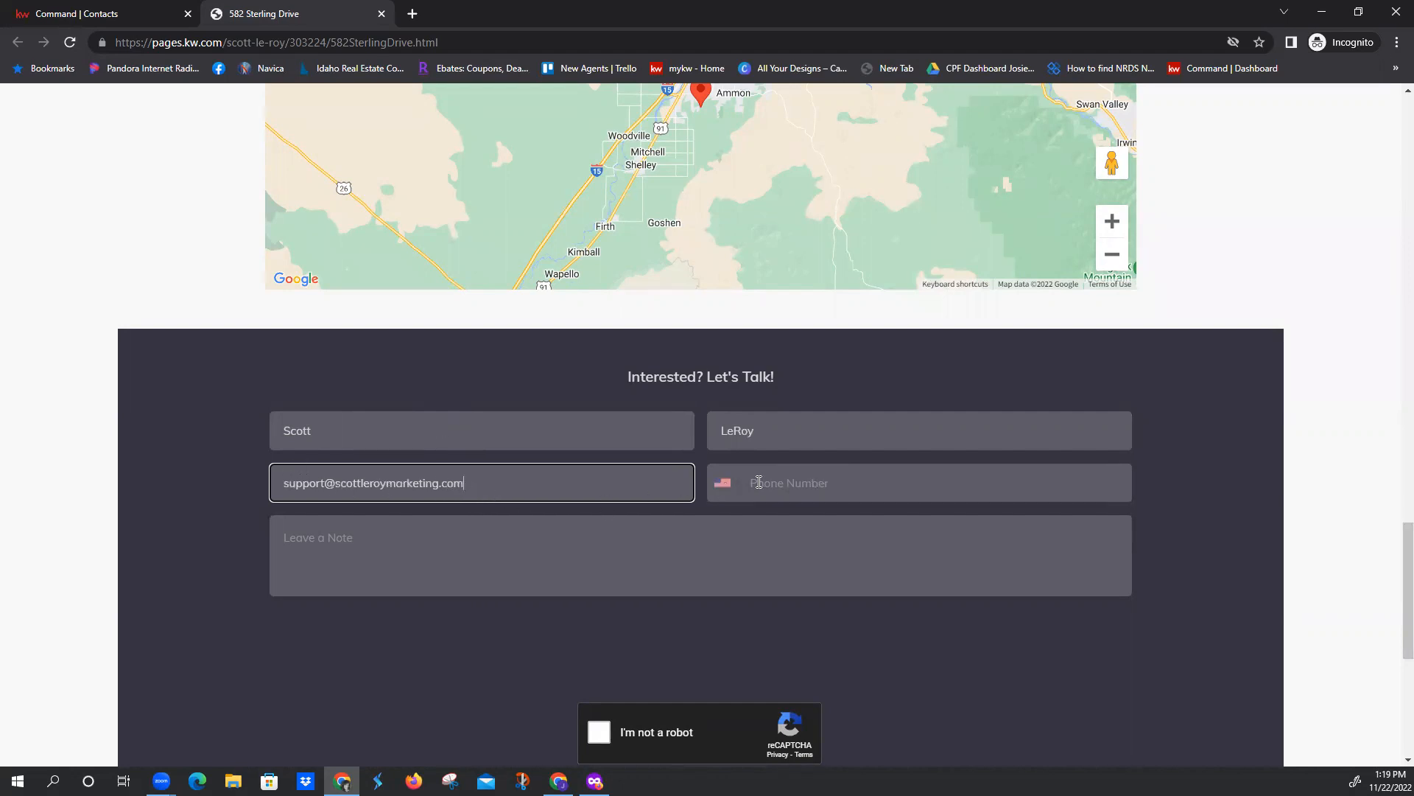
Fill in the test contact's e-mail address and phone number in the lead form
click(782, 487)
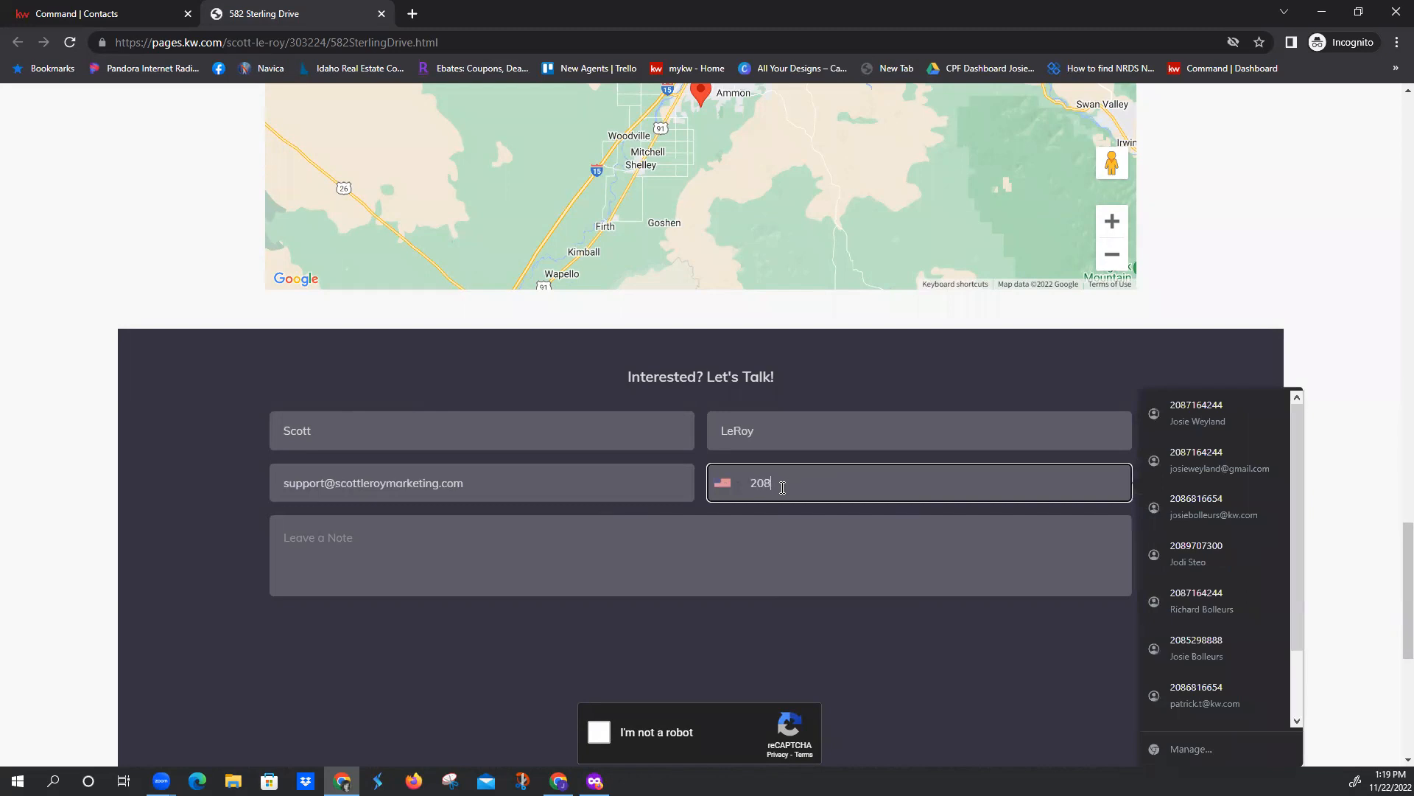
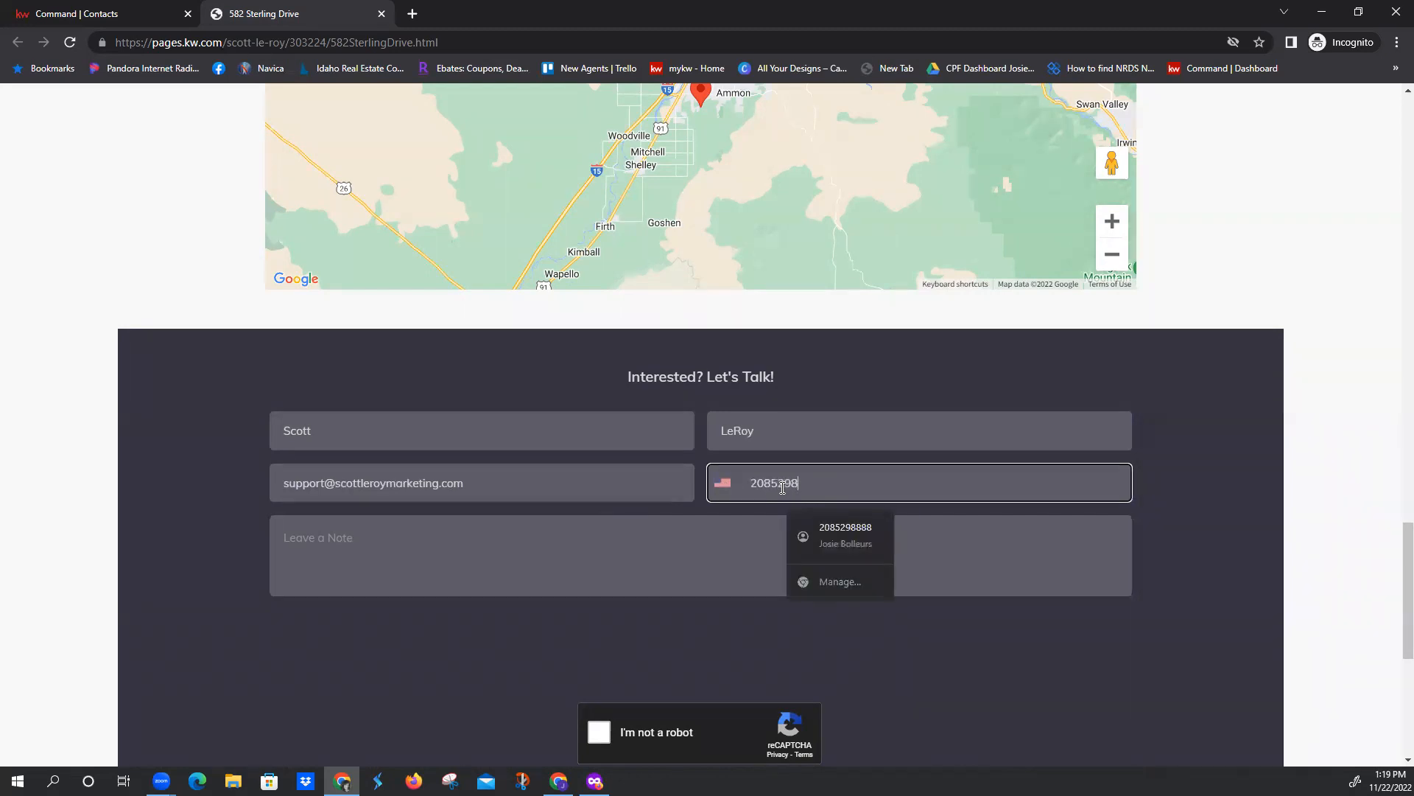
Complete the reCAPTCHA check and try to send the lead form without a note
scroll(759, 486, down, 2)
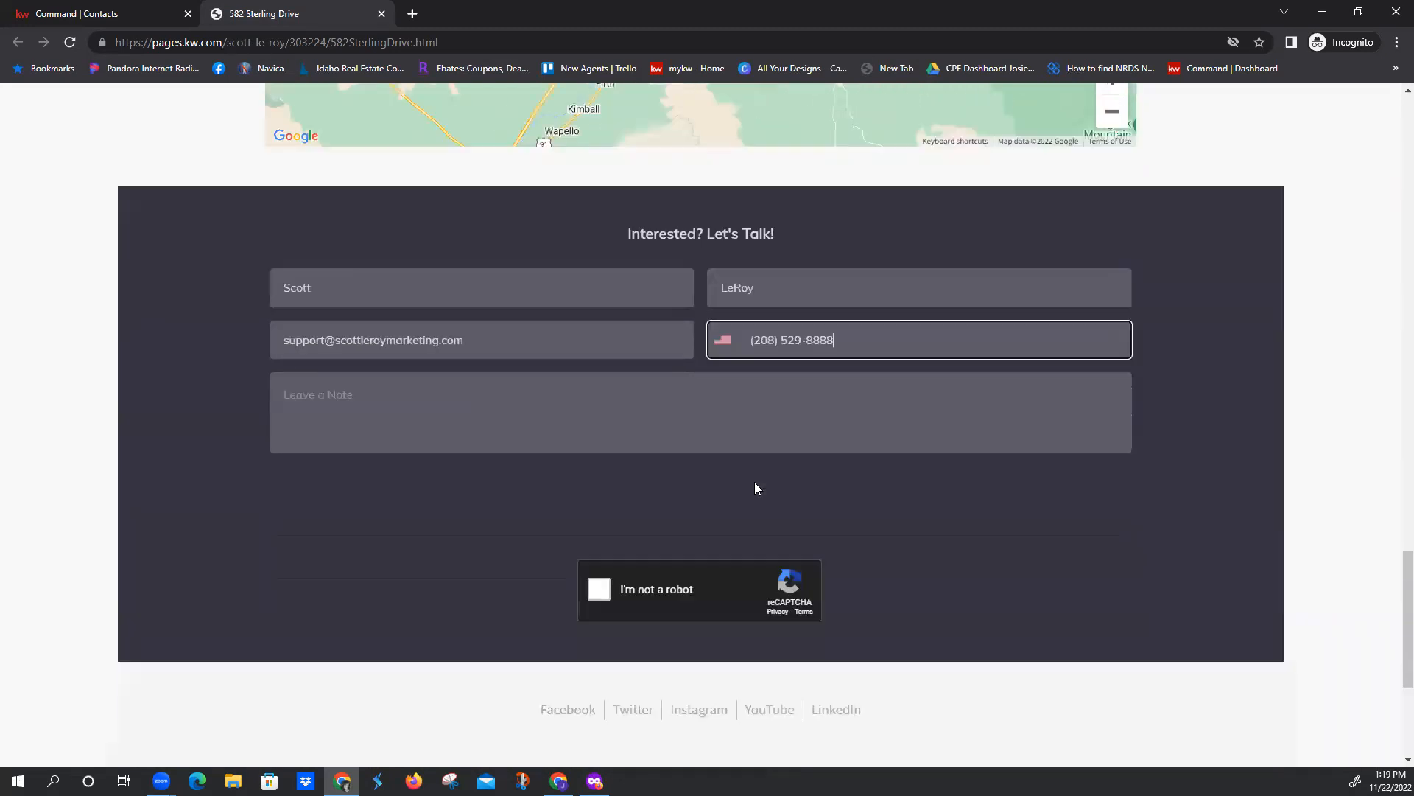
click(599, 570)
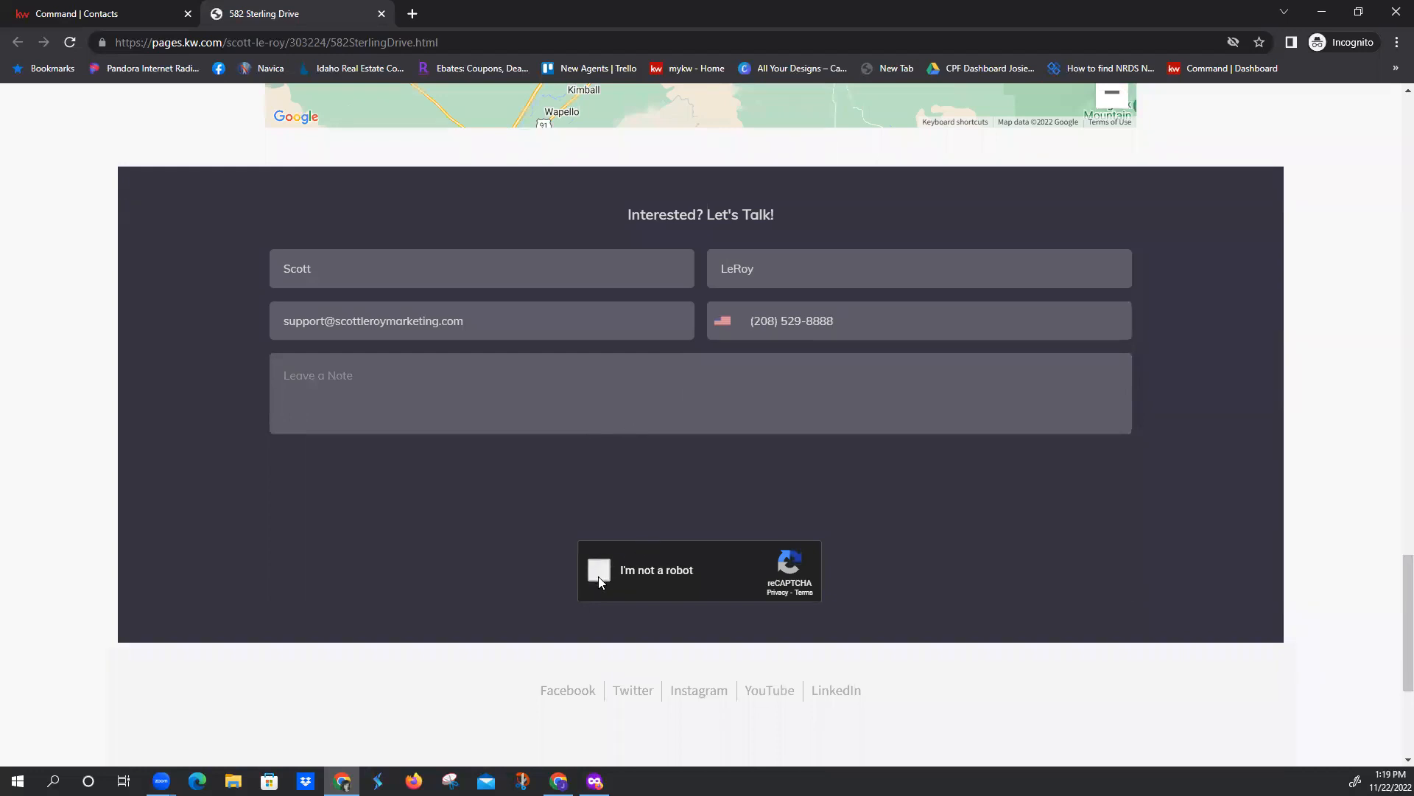
click(715, 502)
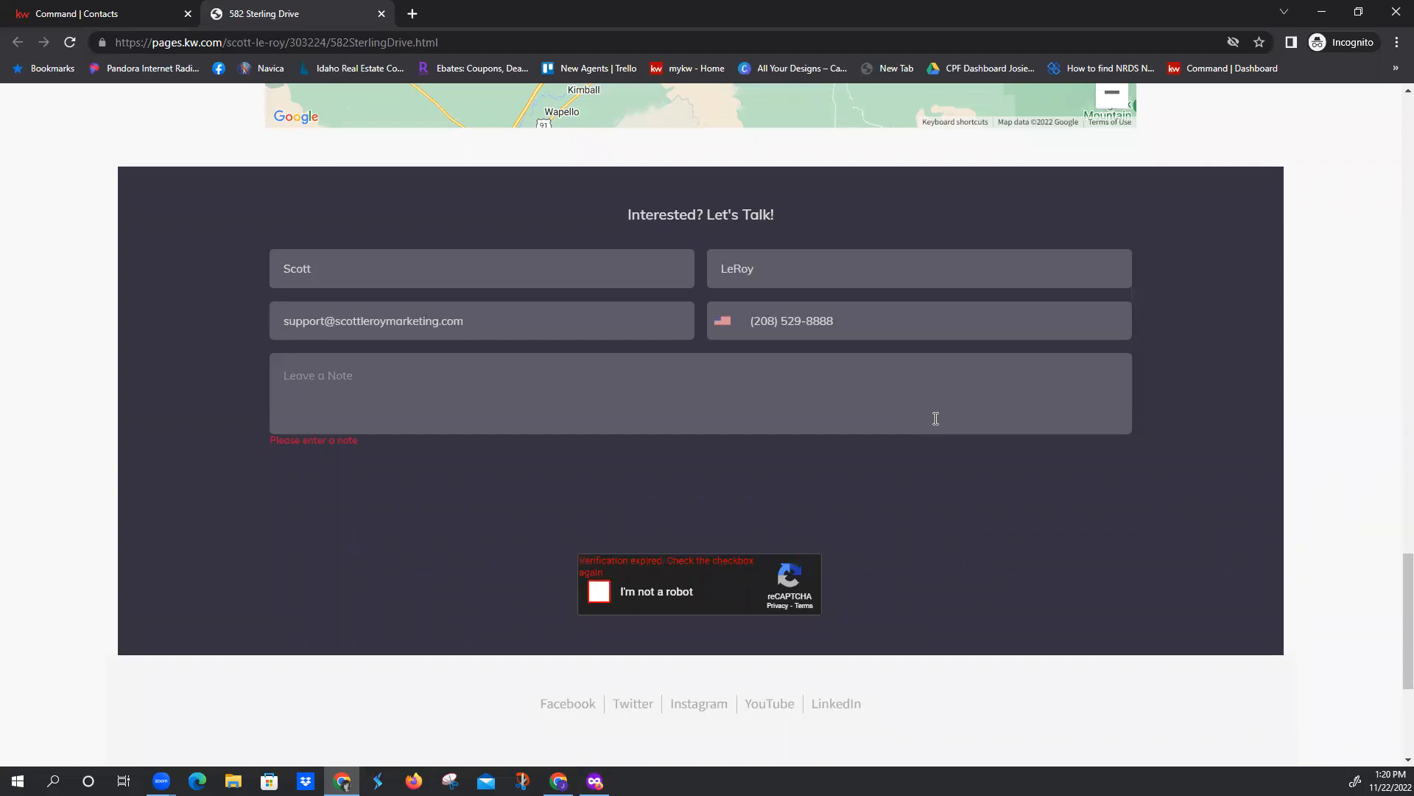
Copy the landing page's URL and open iframe-generator.com in a new browser tab
scroll(903, 416, up, 20)
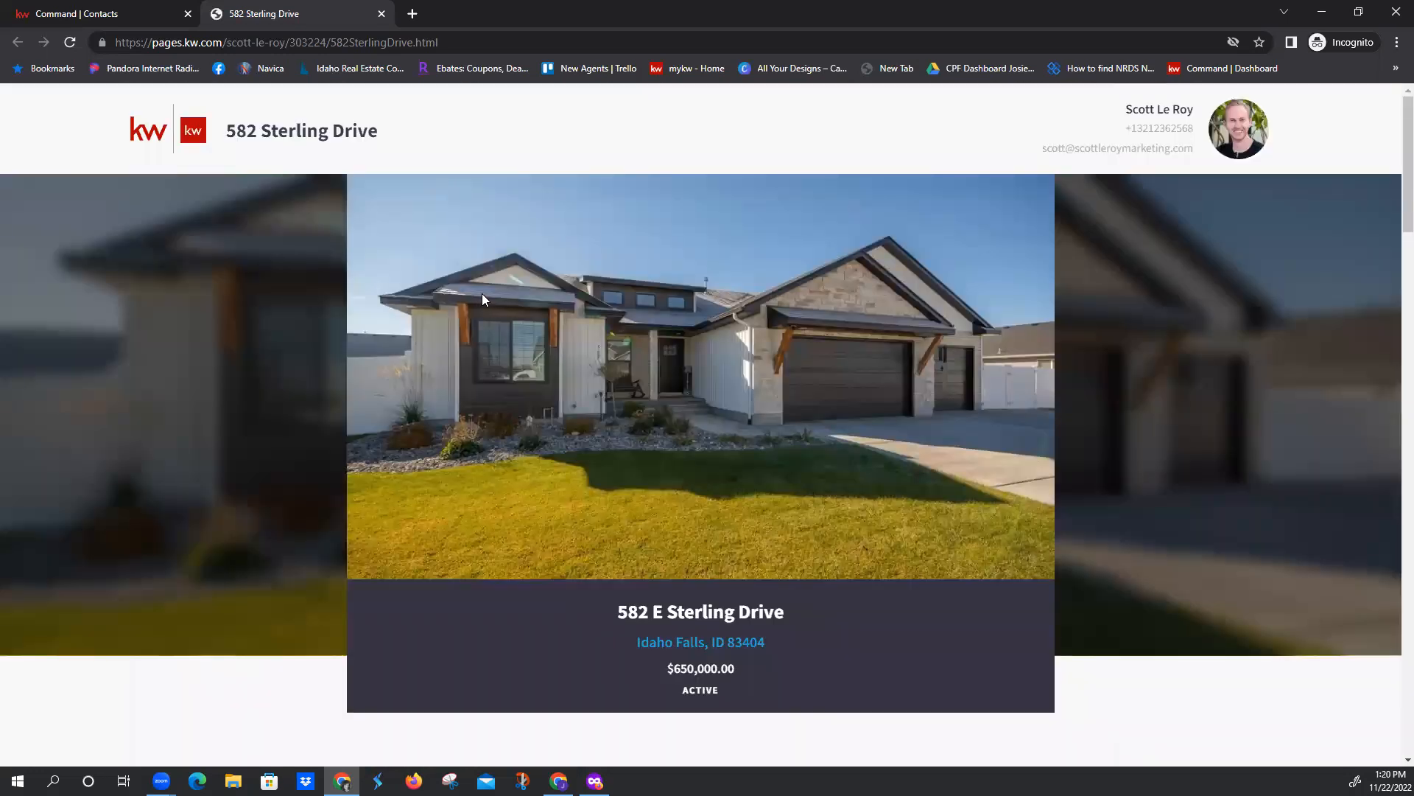
click(405, 41)
key(ctrl+c)
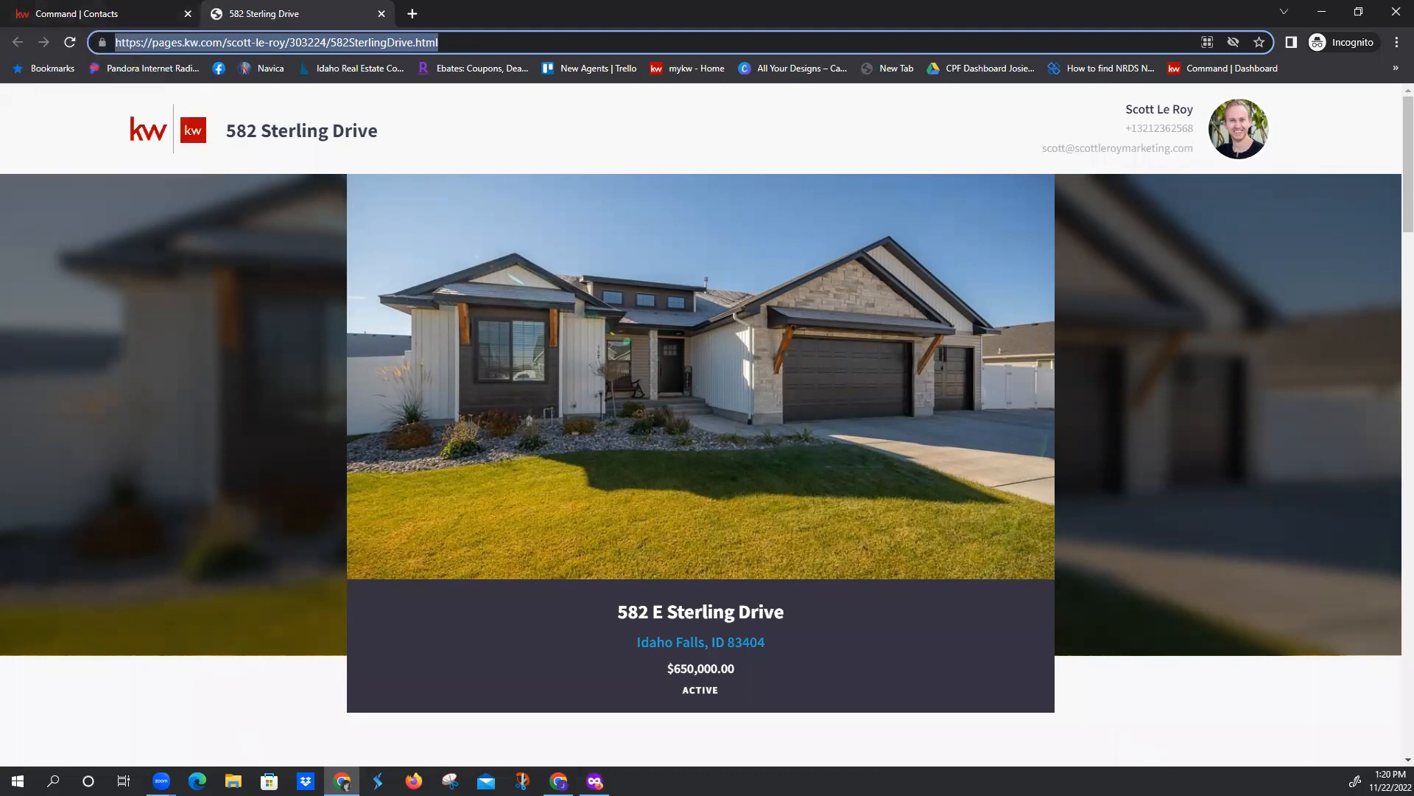
click(412, 13)
text(if)
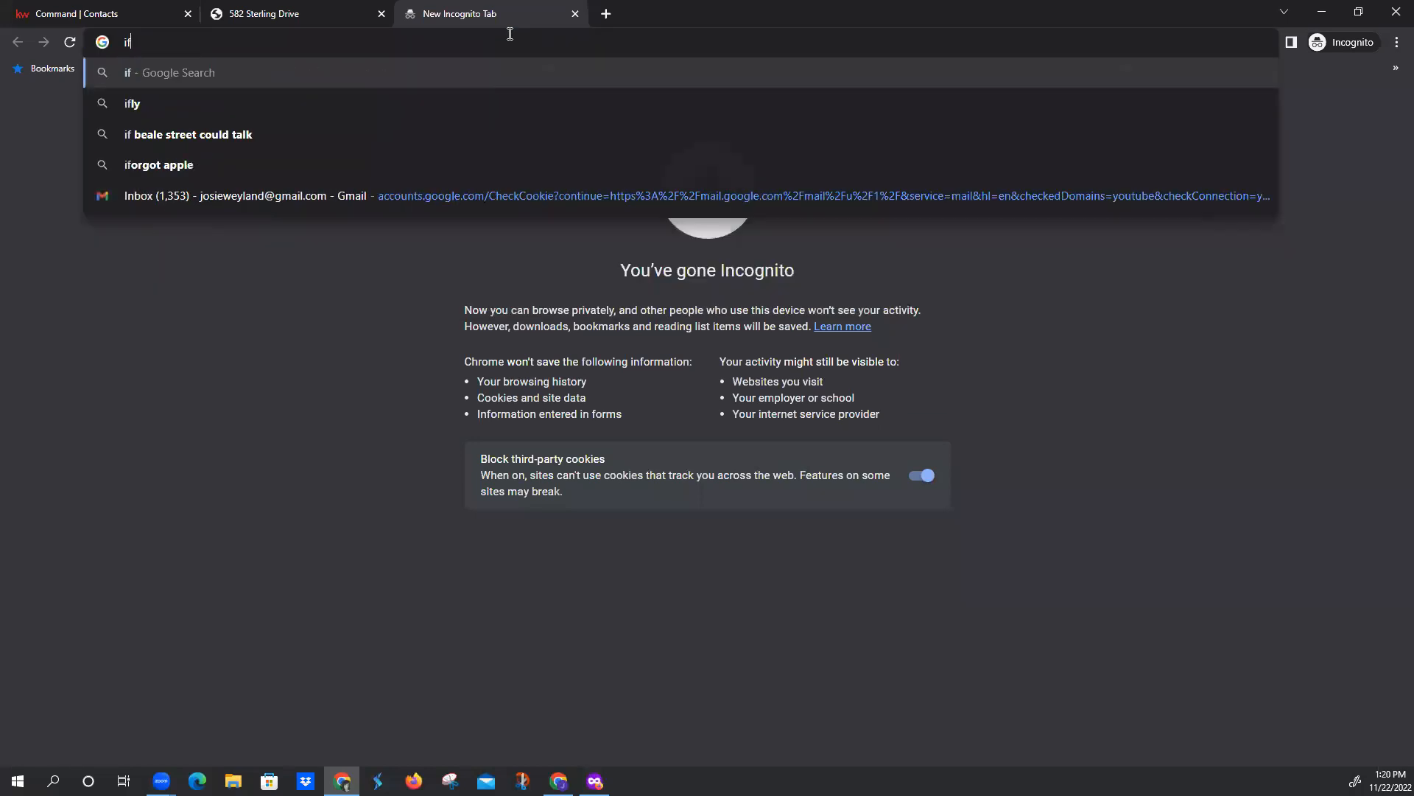
text(rame-g)
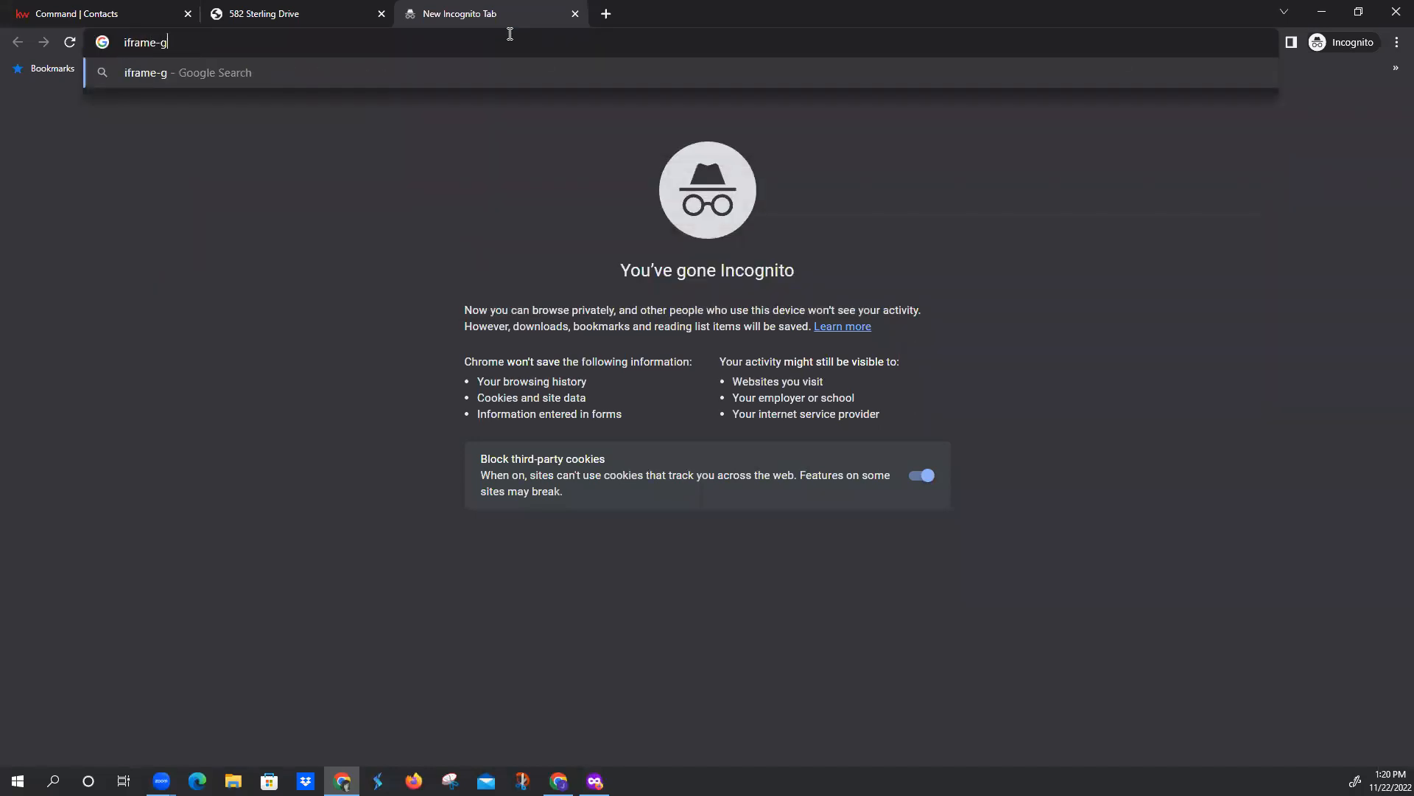
text(enerator.com)
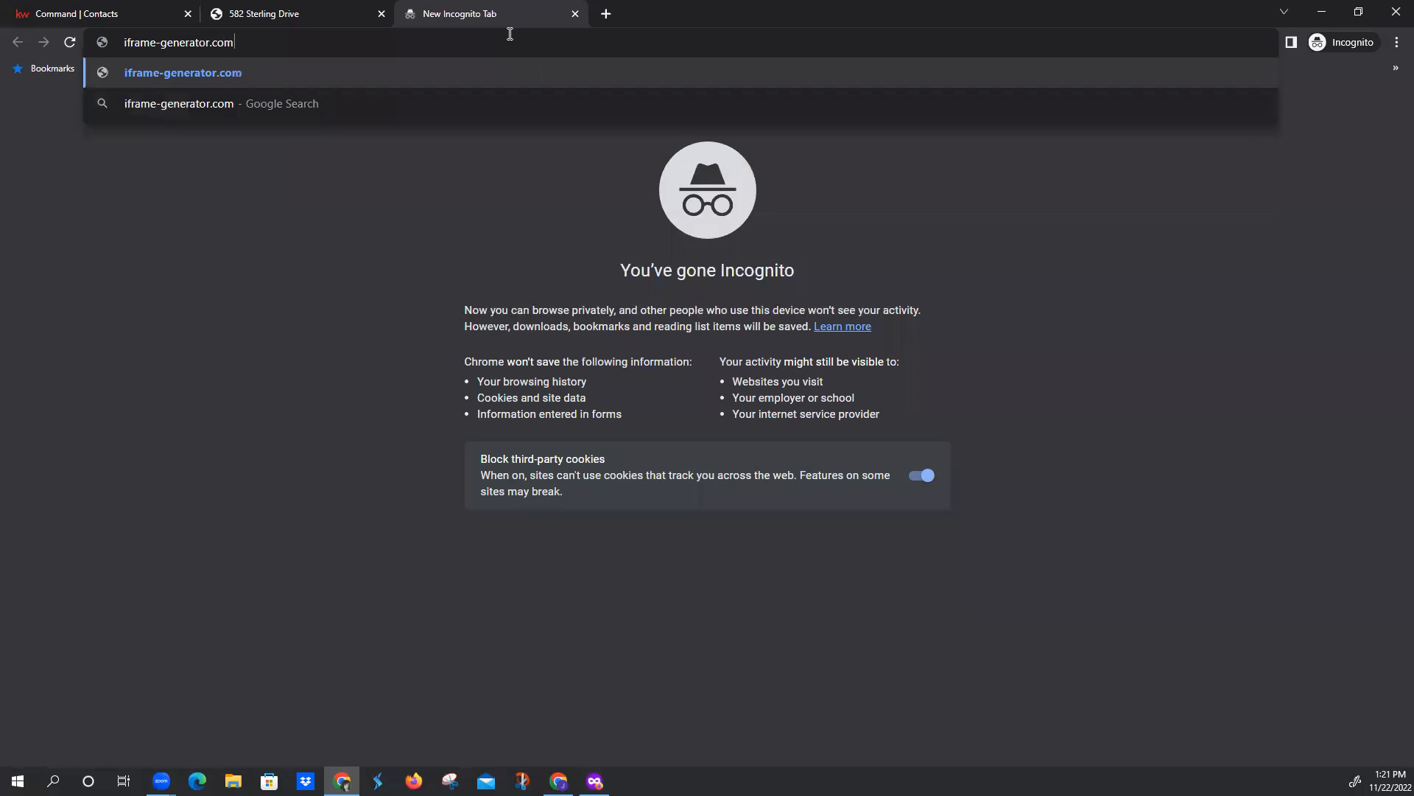
key(Return)
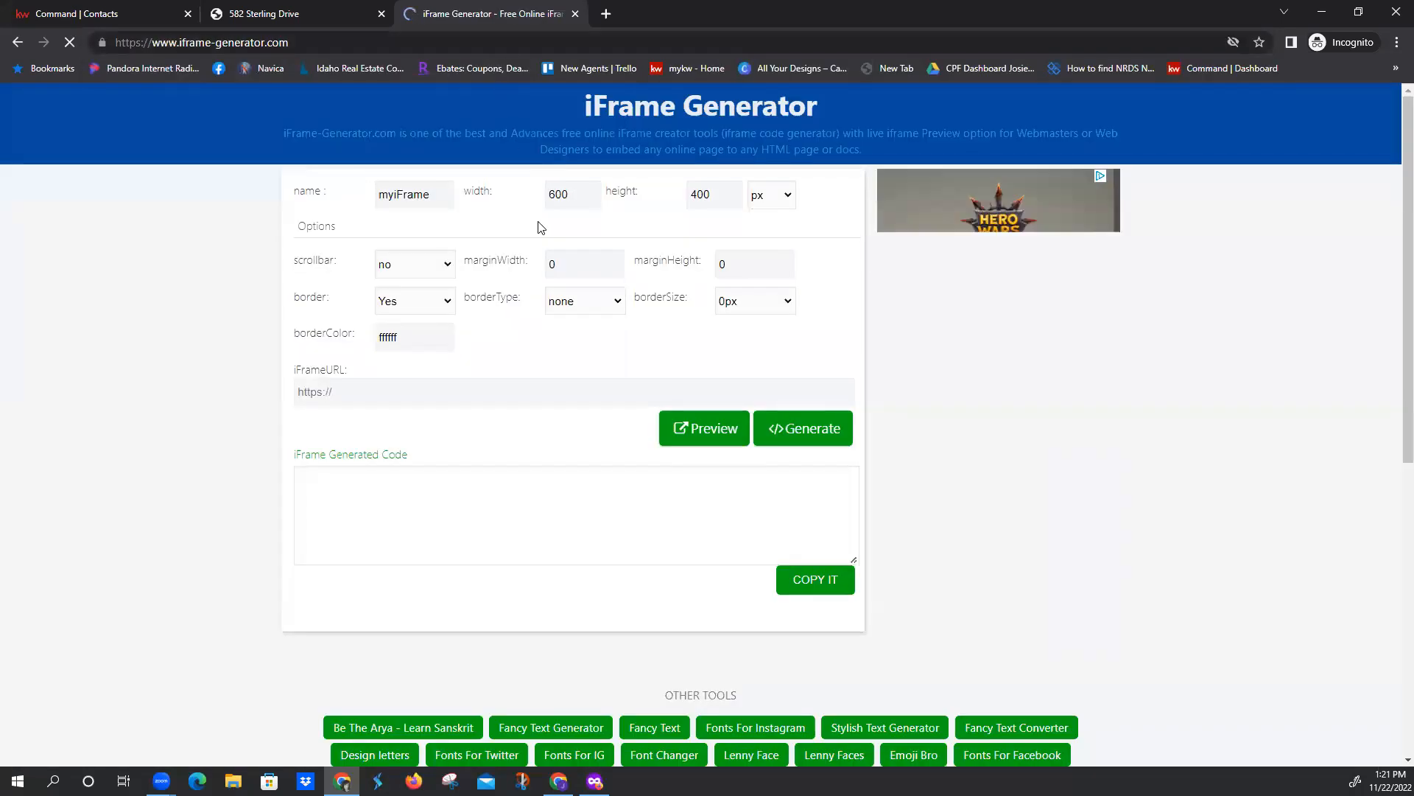
Set the iframe's width and height to 100 %, and set its scrollbar option to yes
double_click(575, 191)
text(100)
key(Tab)
text(100)
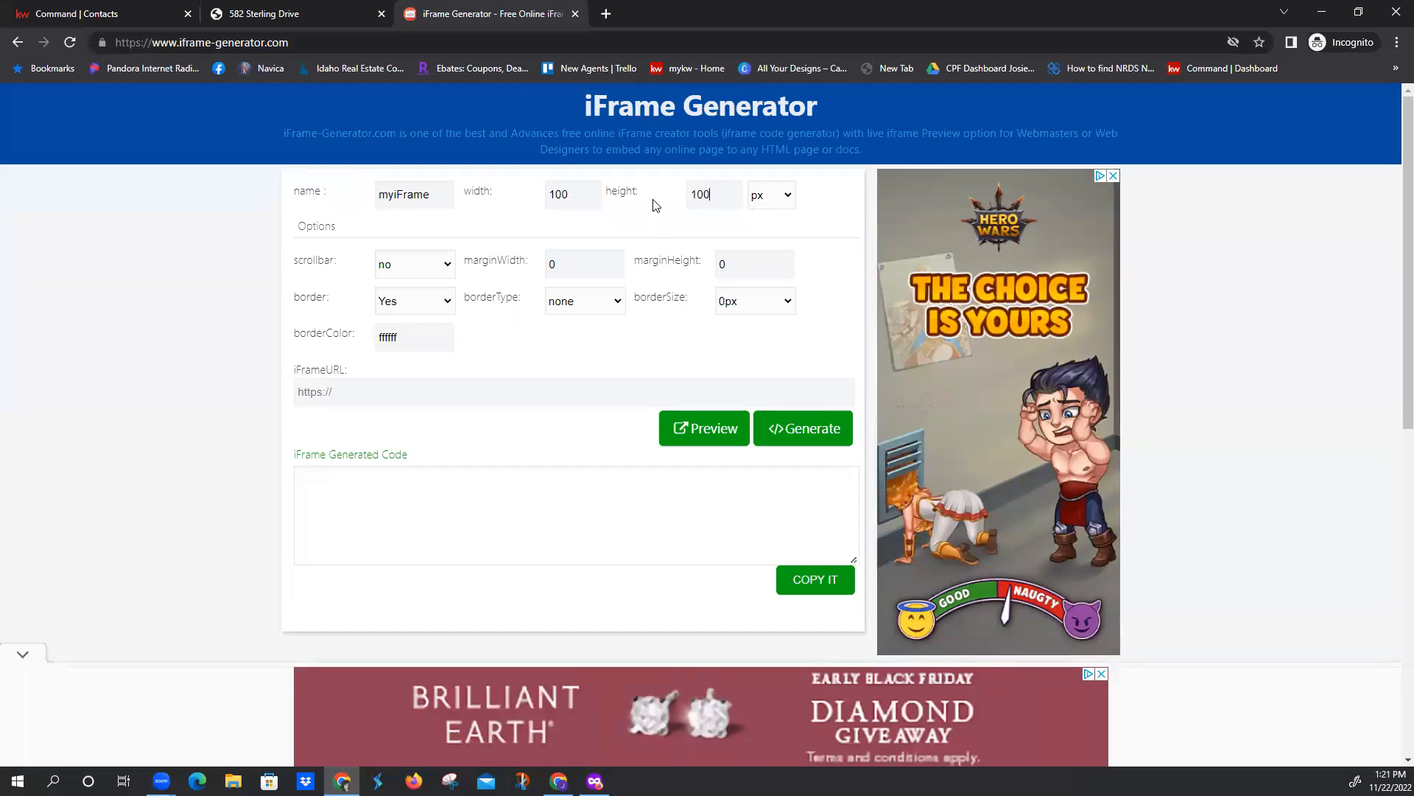
click(787, 204)
click(770, 232)
click(447, 264)
click(430, 299)
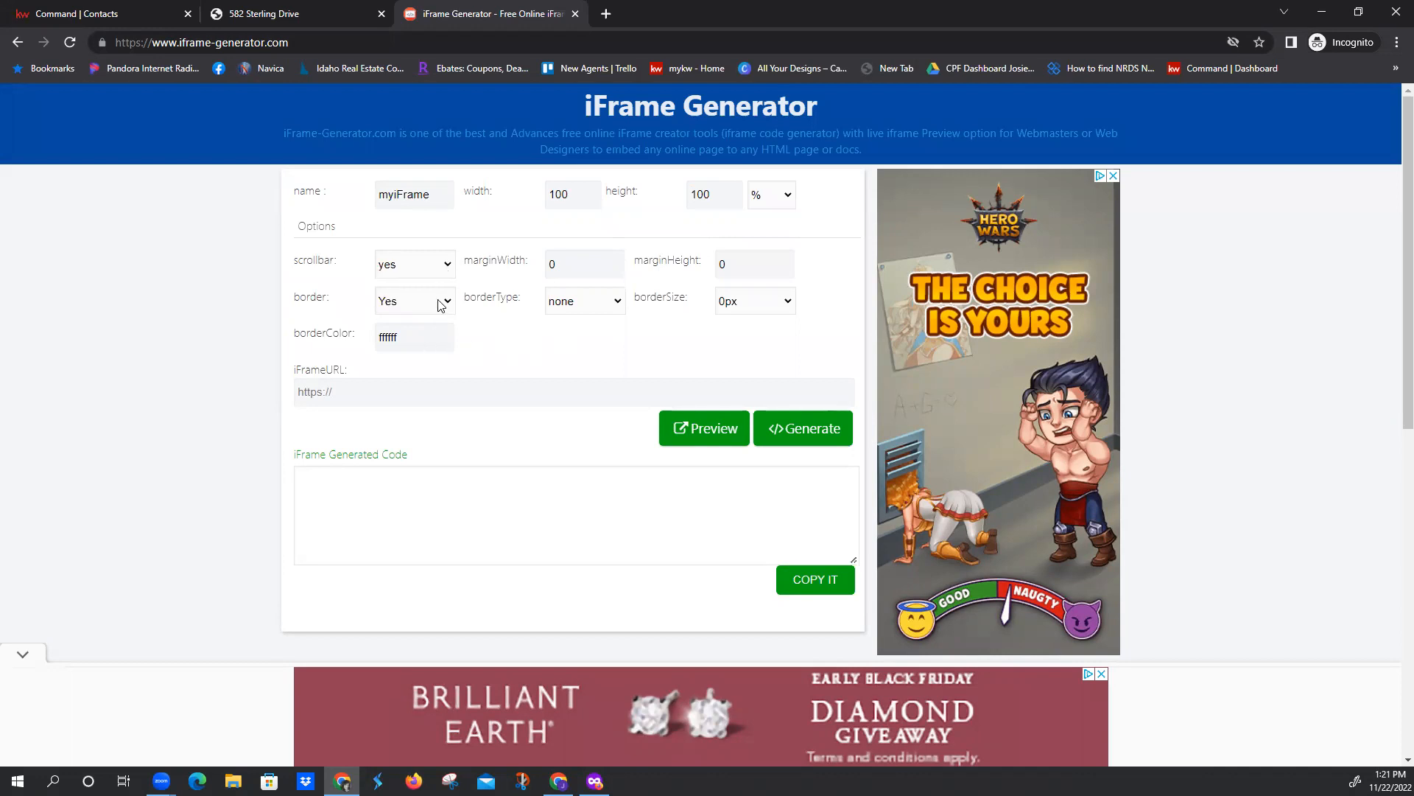
Paste the landing page's URL as the iFrame URL and open a preview of the iframe
click(280, 17)
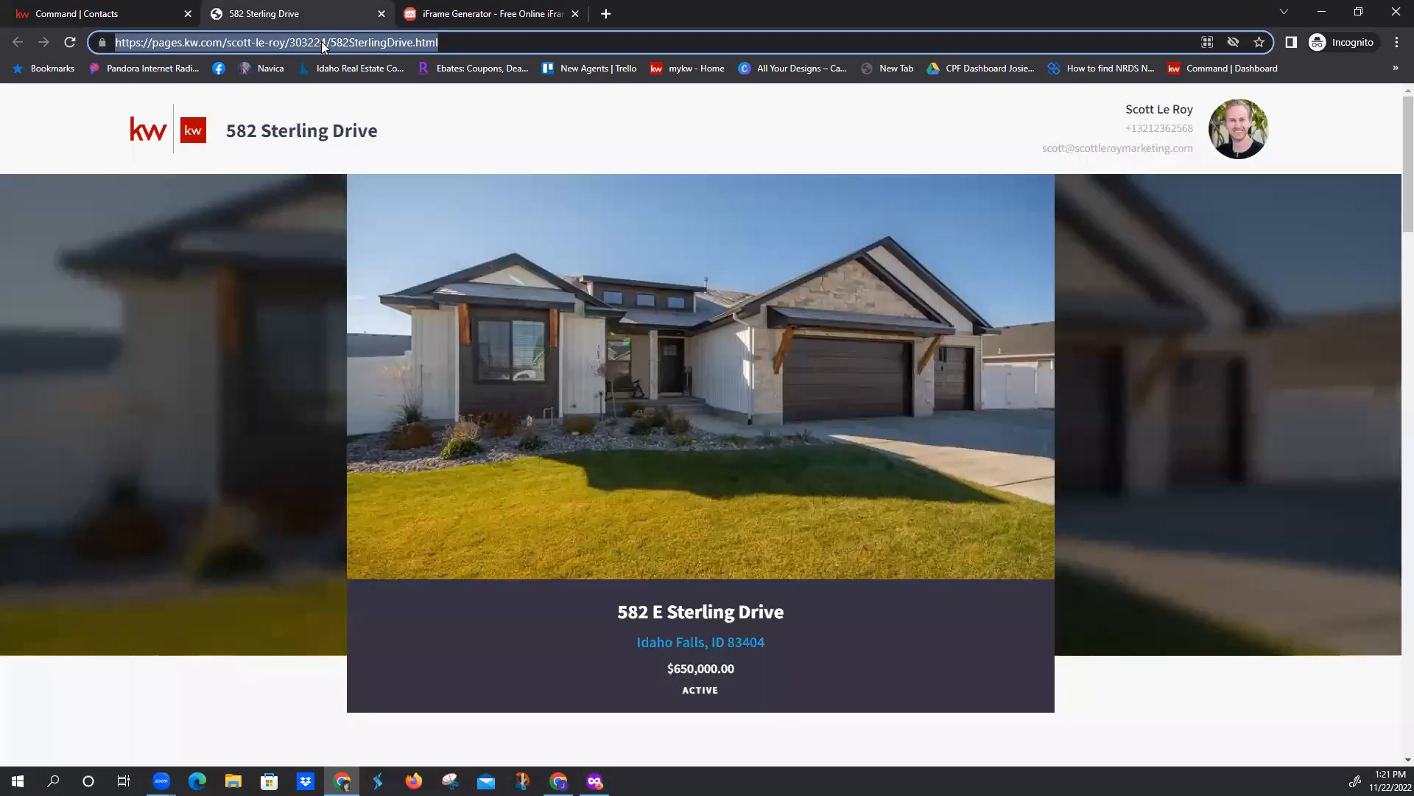
click(442, 14)
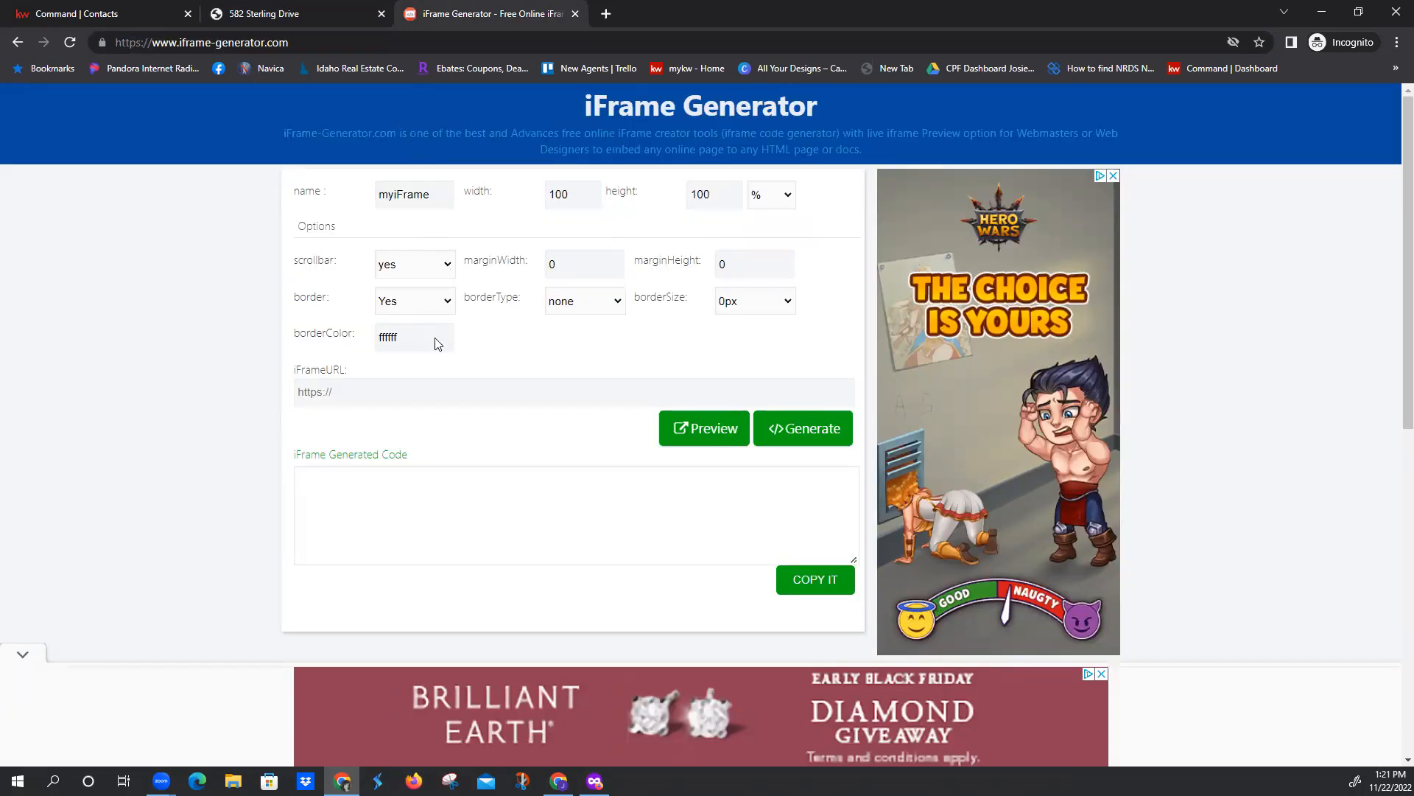
click(393, 393)
key(ctrl+v)
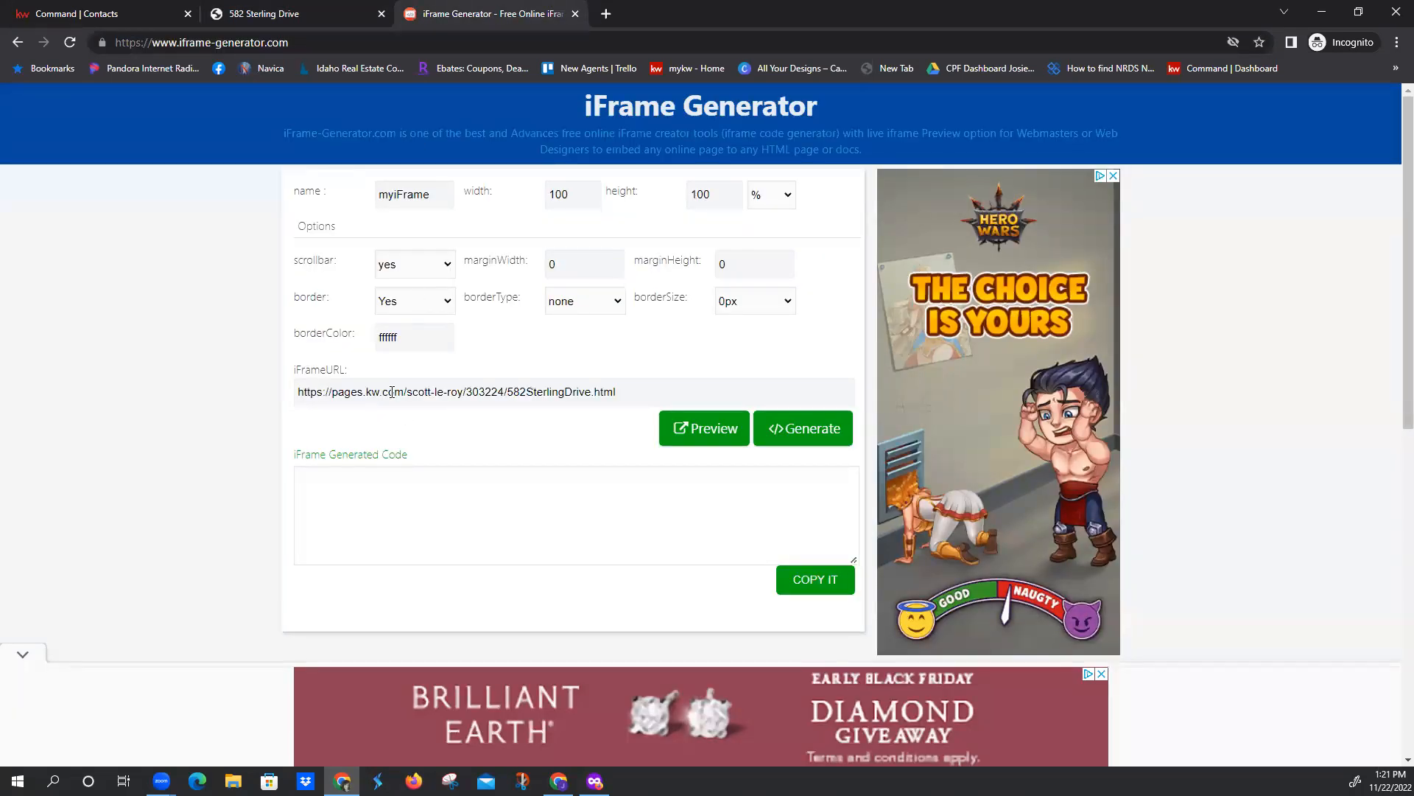
click(699, 436)
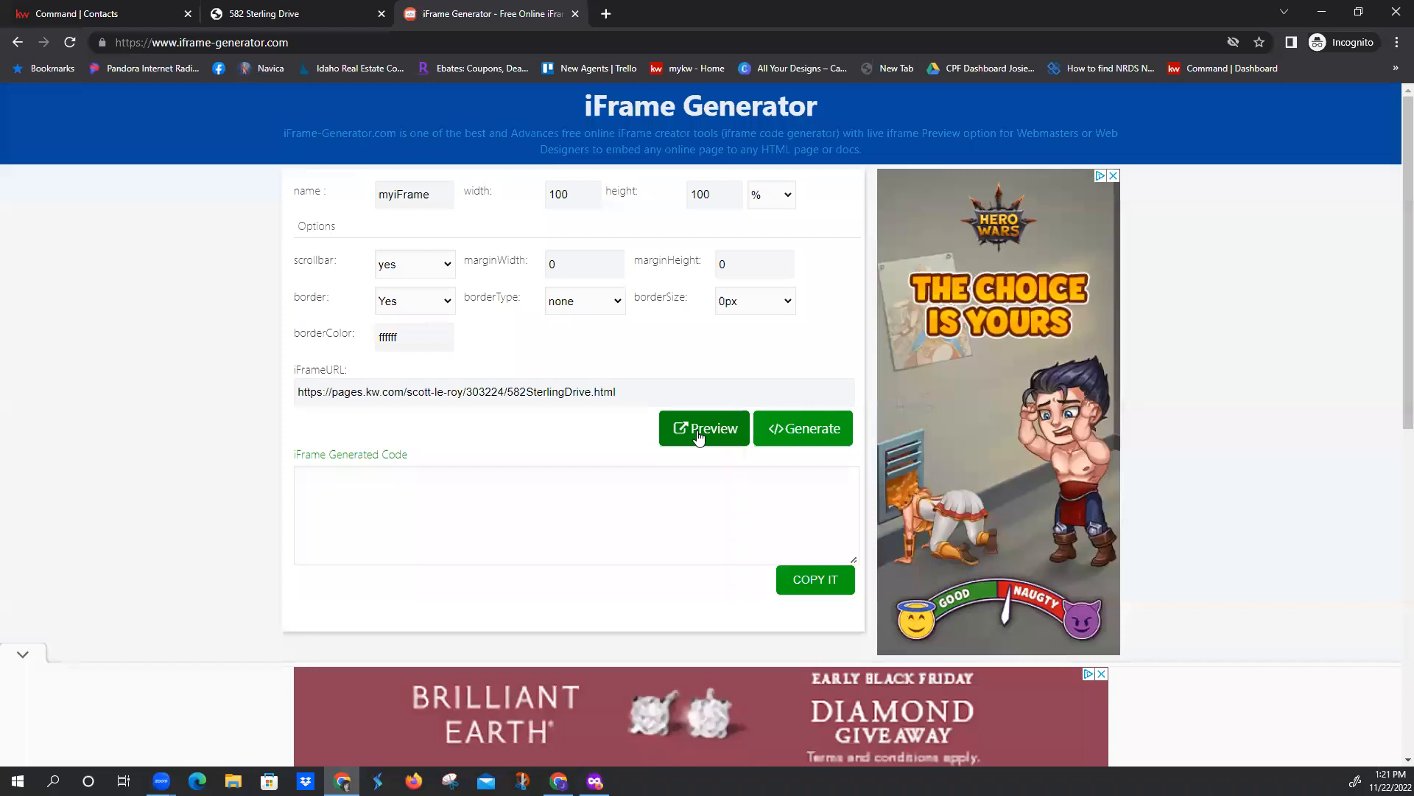
click(696, 431)
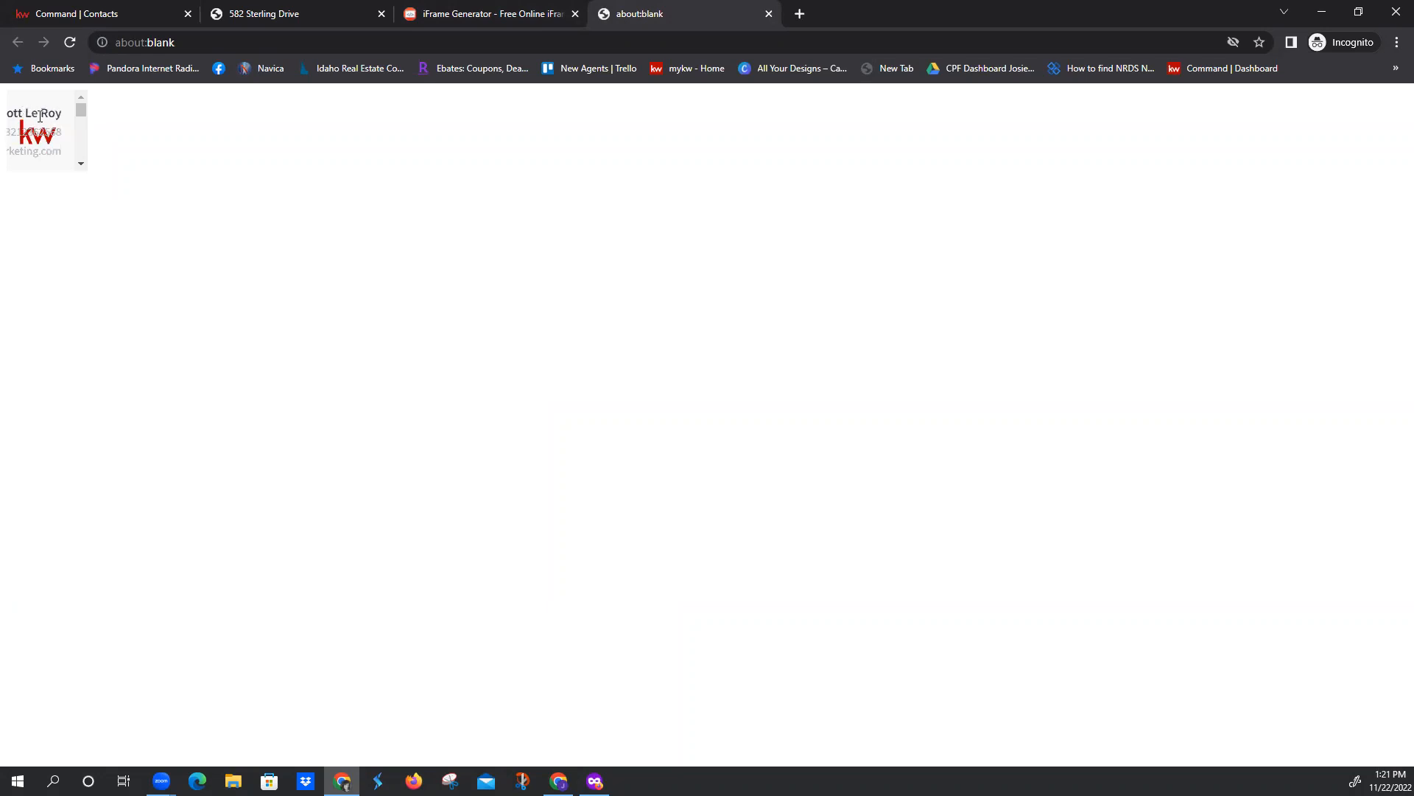
Return to the iframe generator, generate the landing page's iframe code and select all of the generated code
click(463, 13)
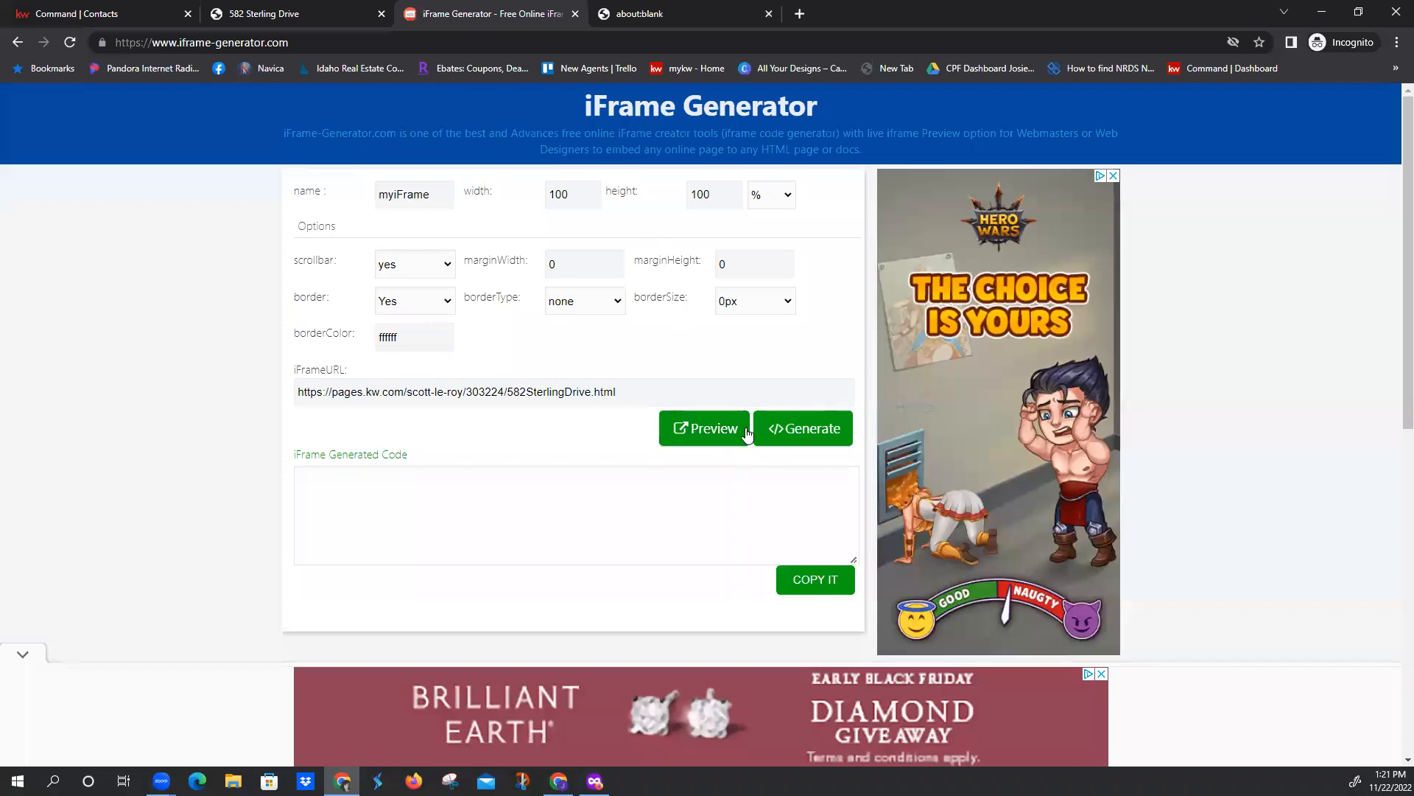
click(789, 432)
click(559, 515)
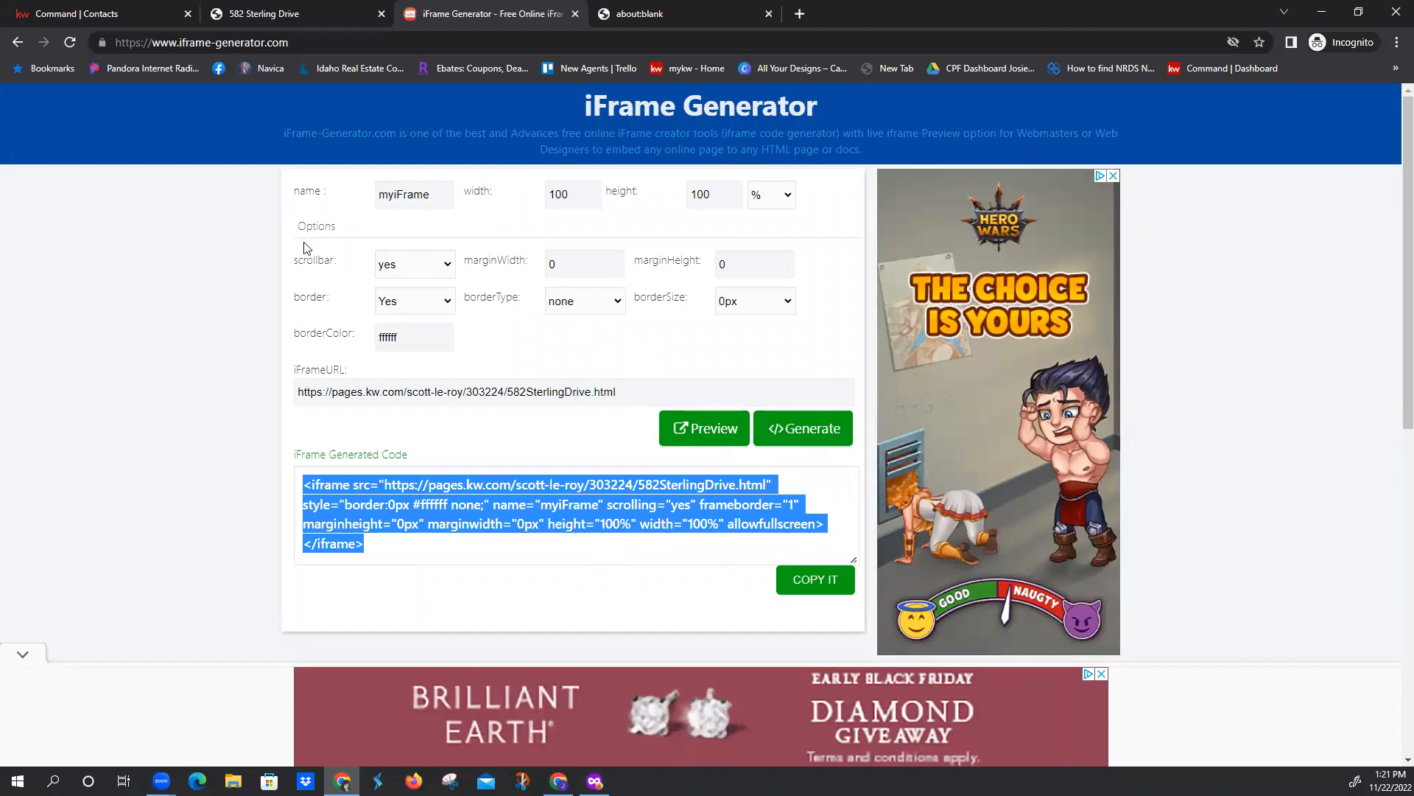
Switch back to KW Command and open its Consumer section with the agent site pages
click(124, 18)
click(294, 13)
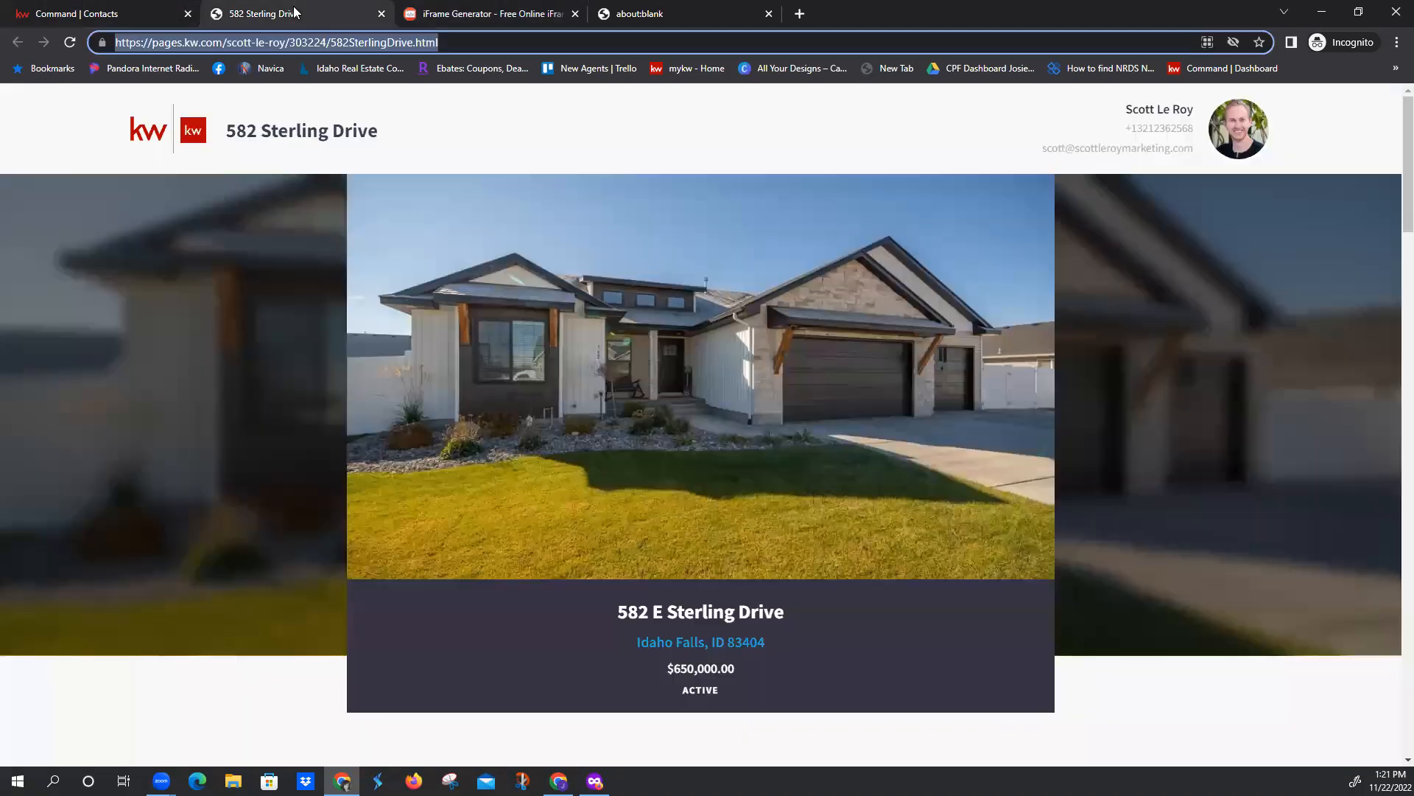
click(118, 14)
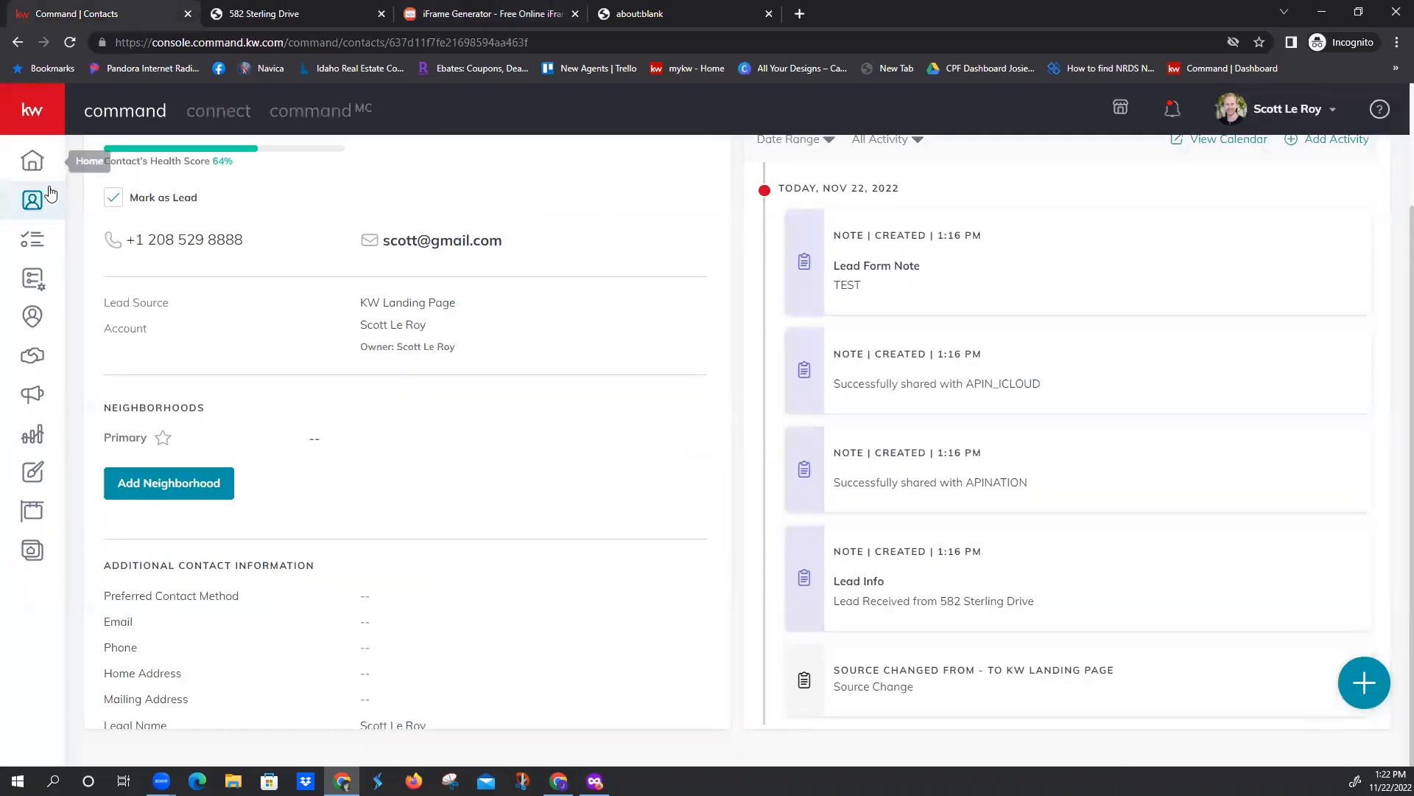
click(31, 550)
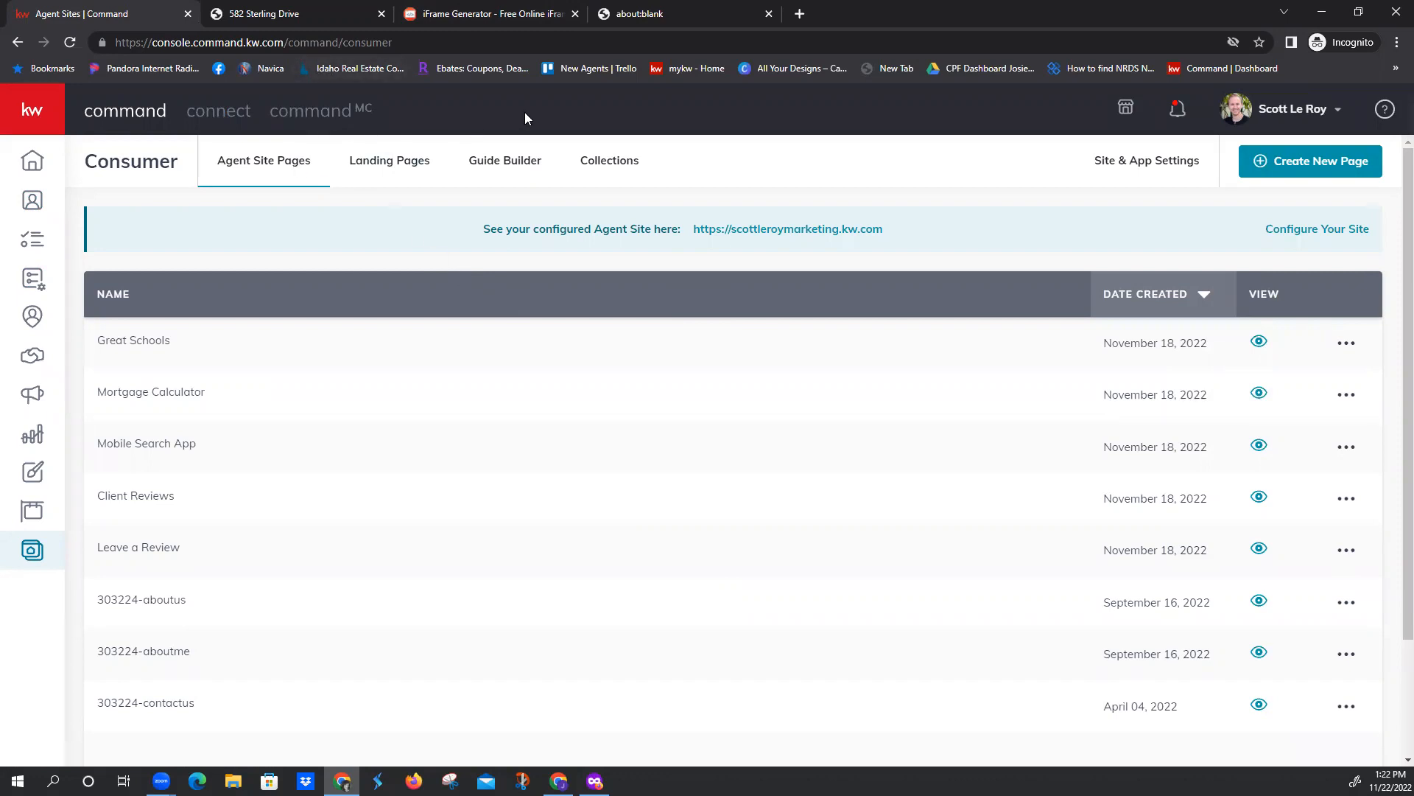
Open a new browser tab and try an unhyphenated web address for a QR code generator site
click(799, 14)
text(qr-)
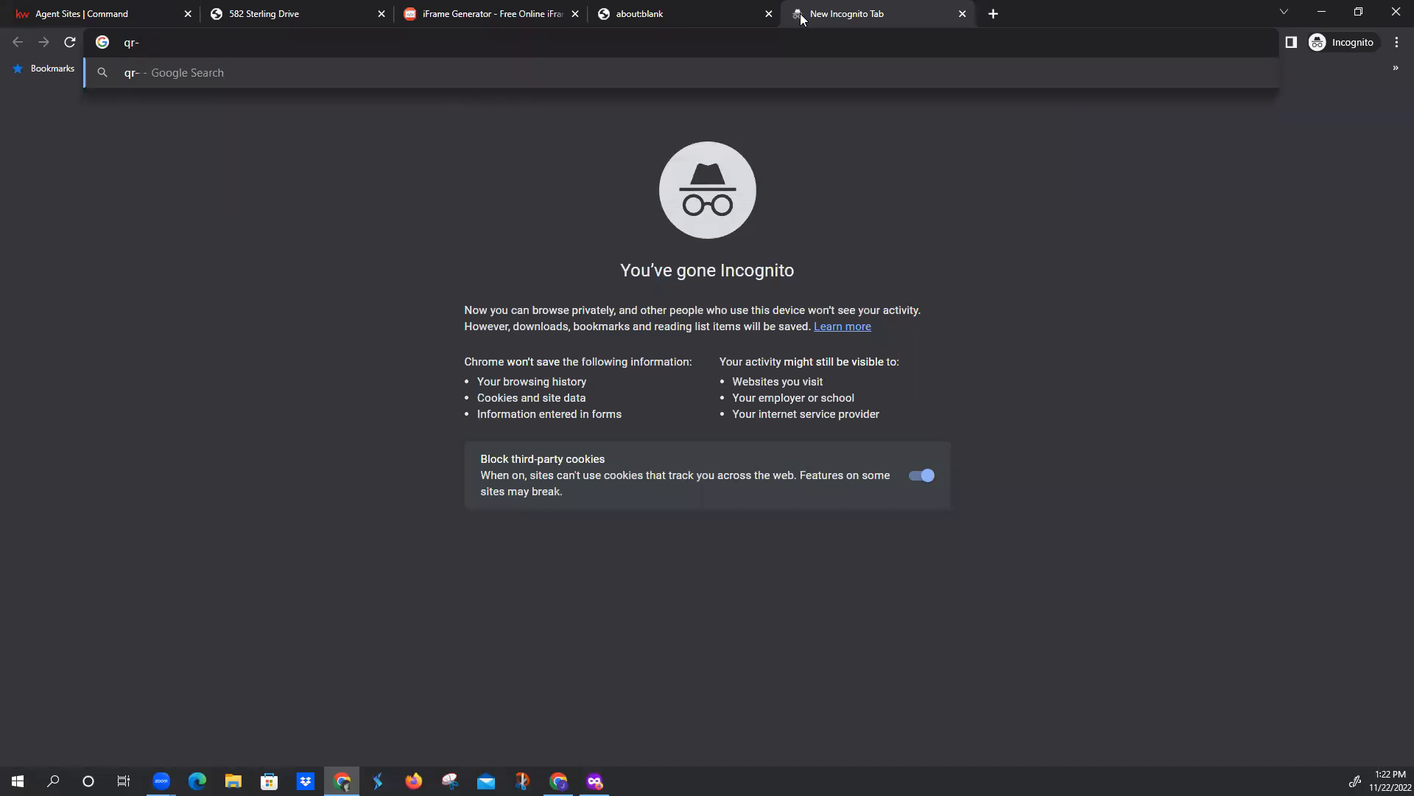
key(BackSpace)
text(codegenerator)
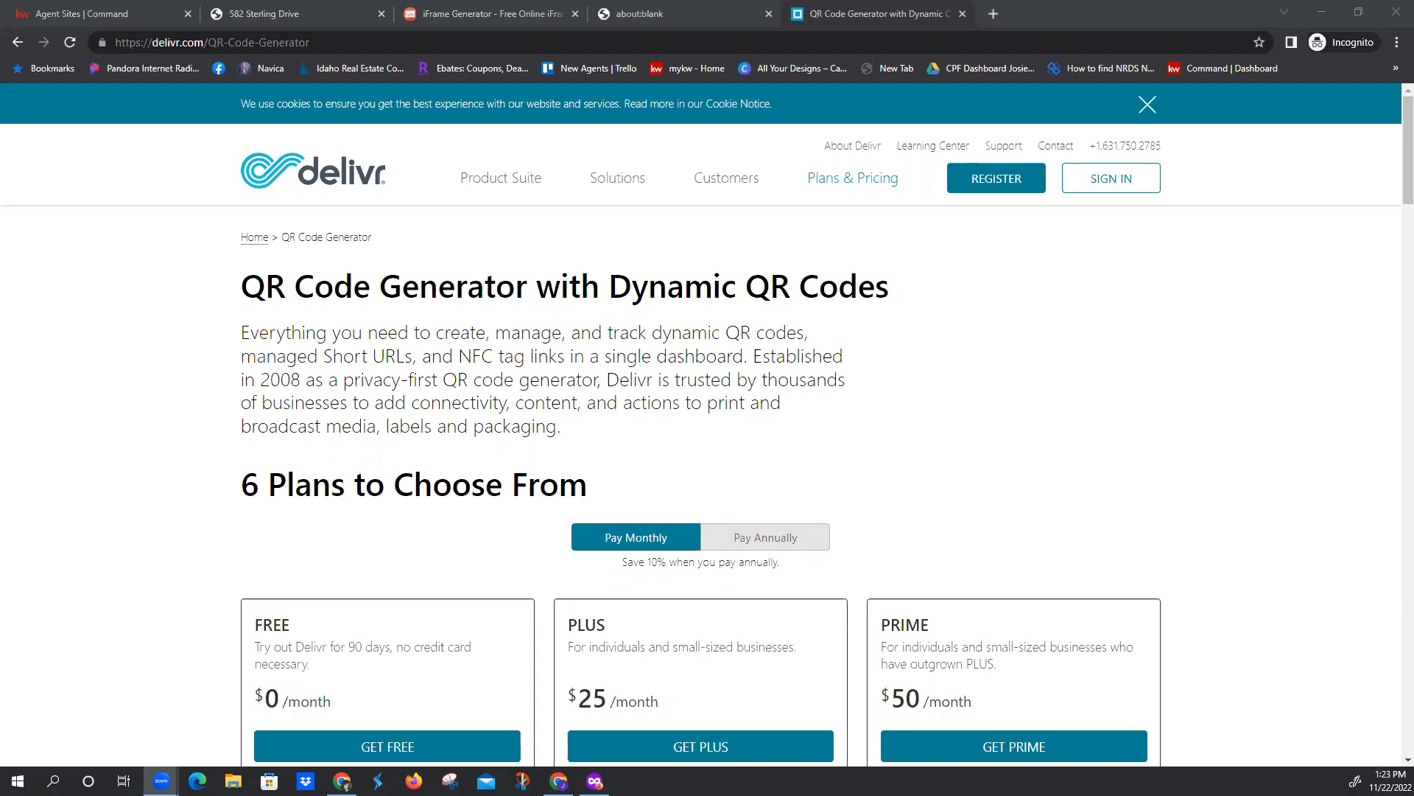
Go to qr-code-generator.com in the same browser tab and dismiss its cookie notice
click(581, 43)
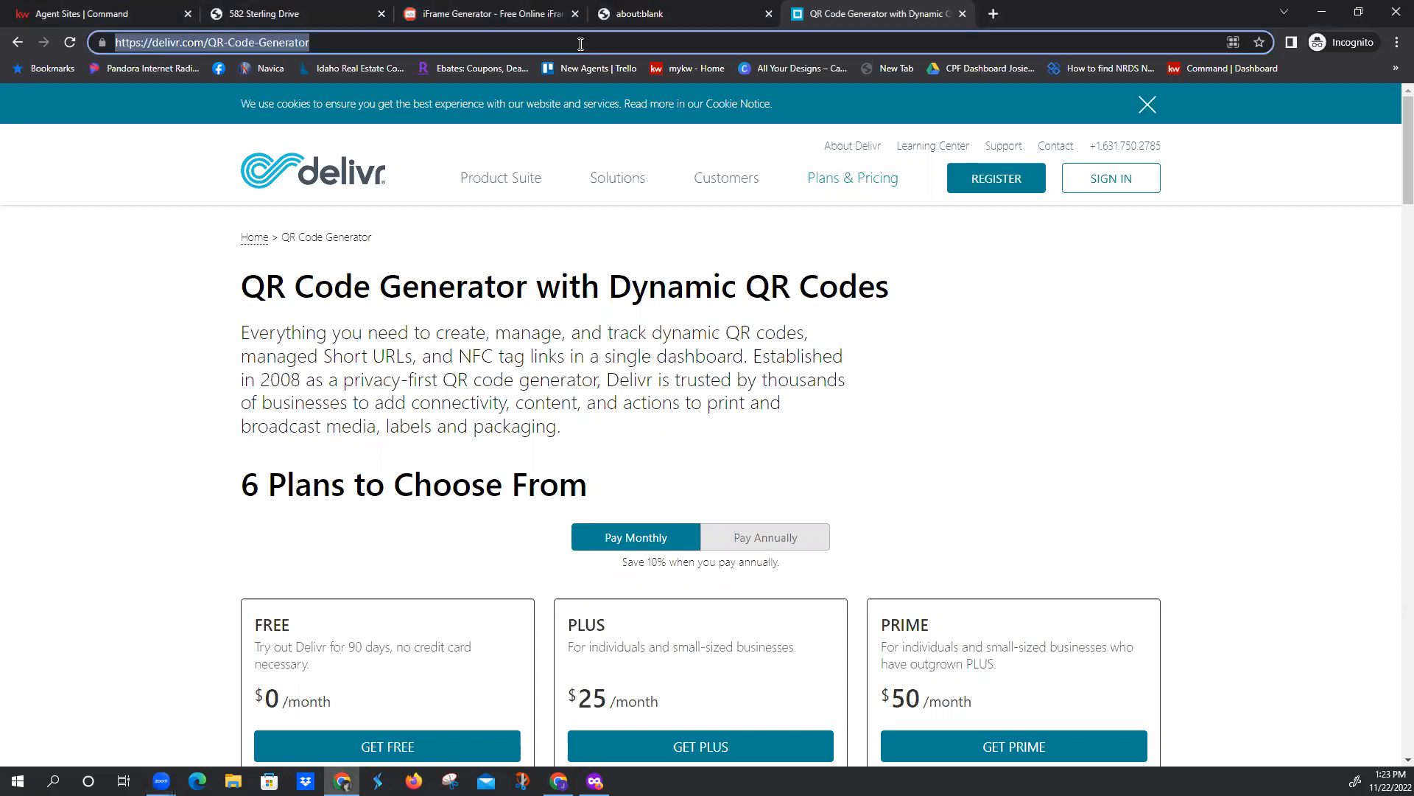
text(qr)
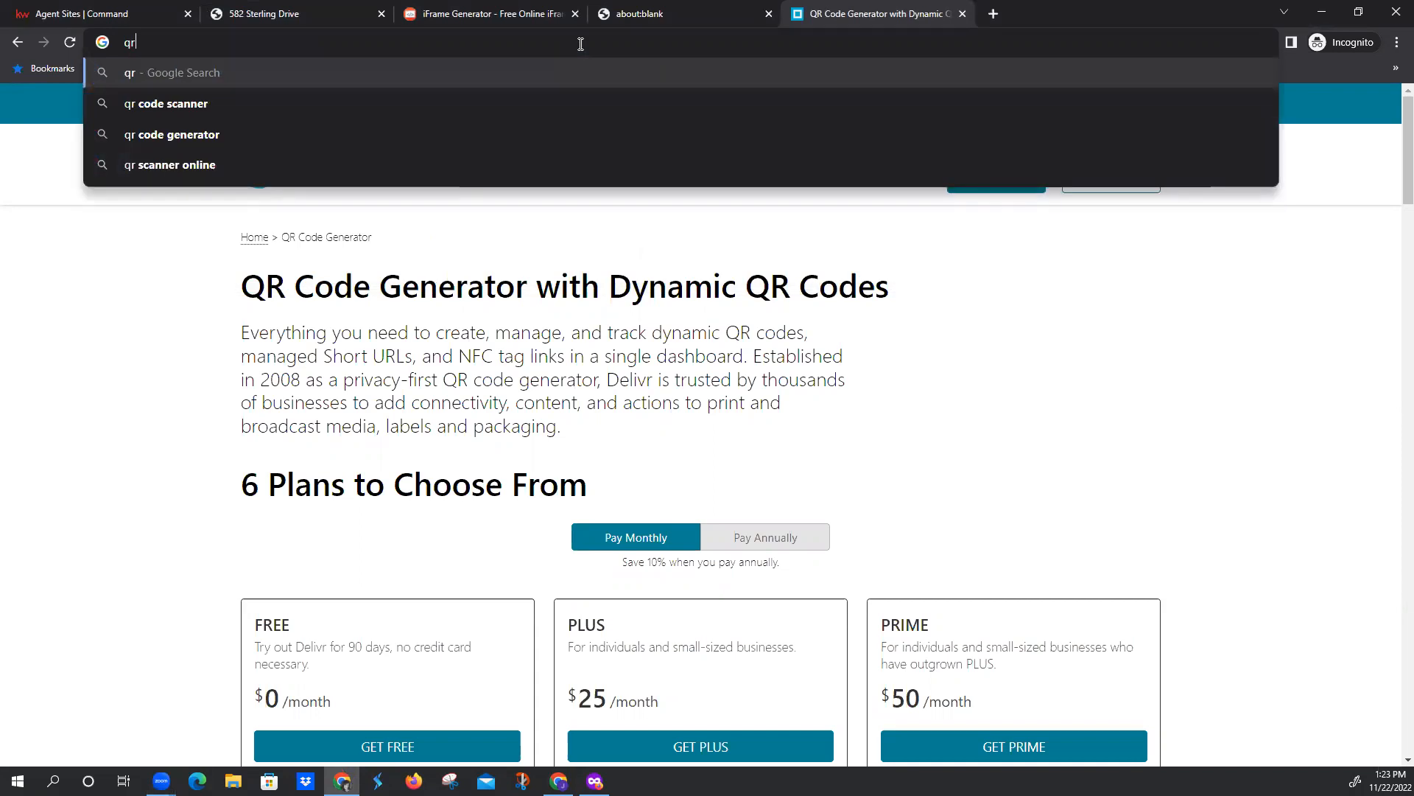
text(-code-generator.c)
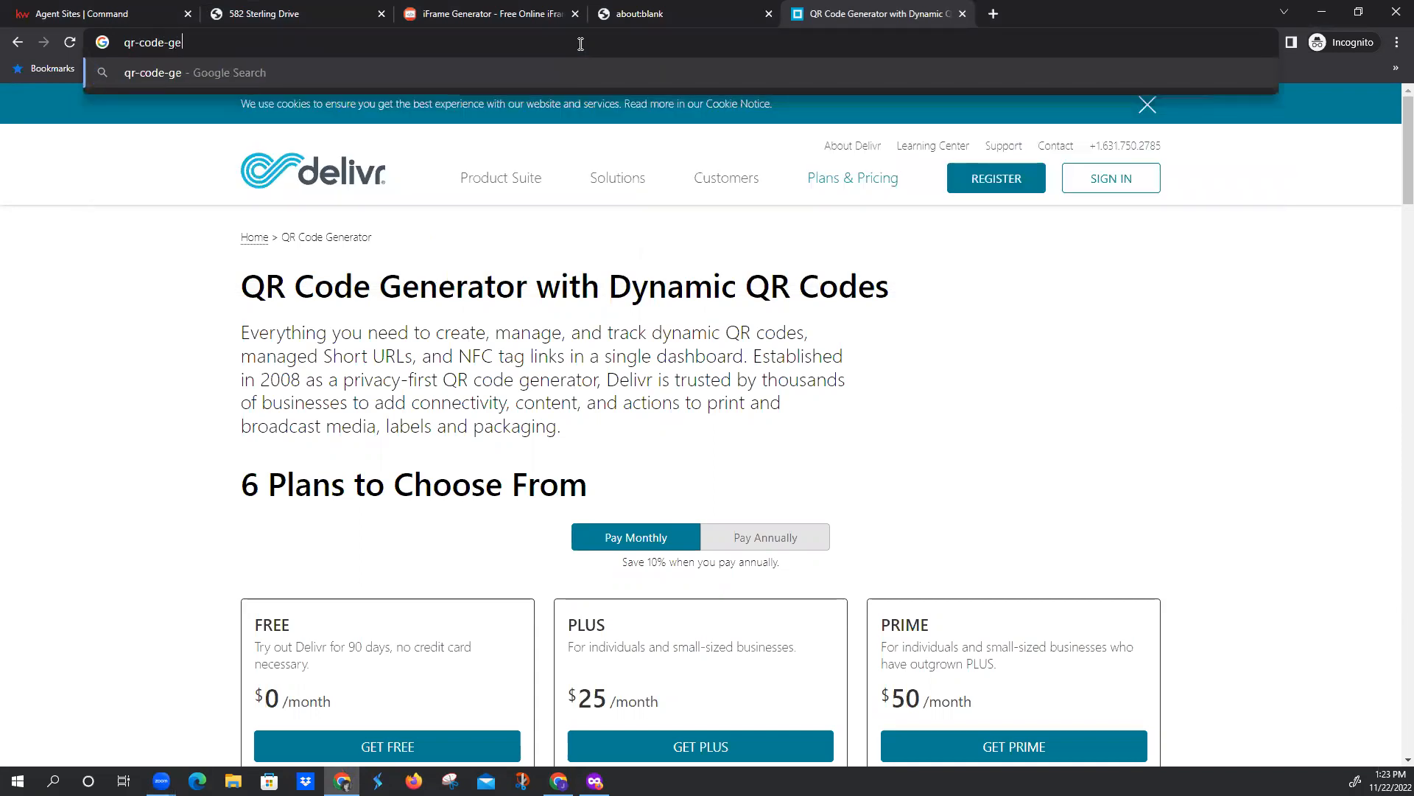
text(om)
key(Return)
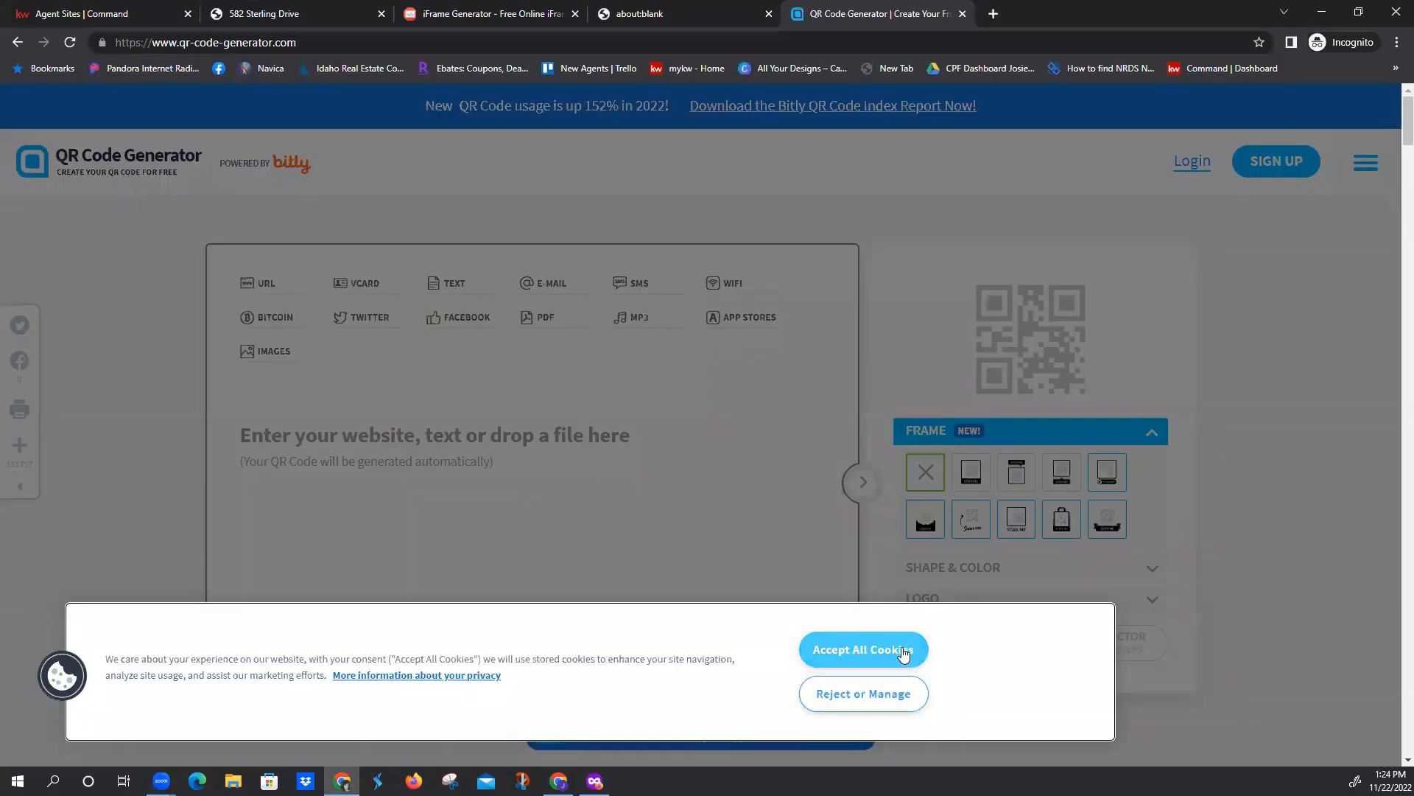
click(904, 655)
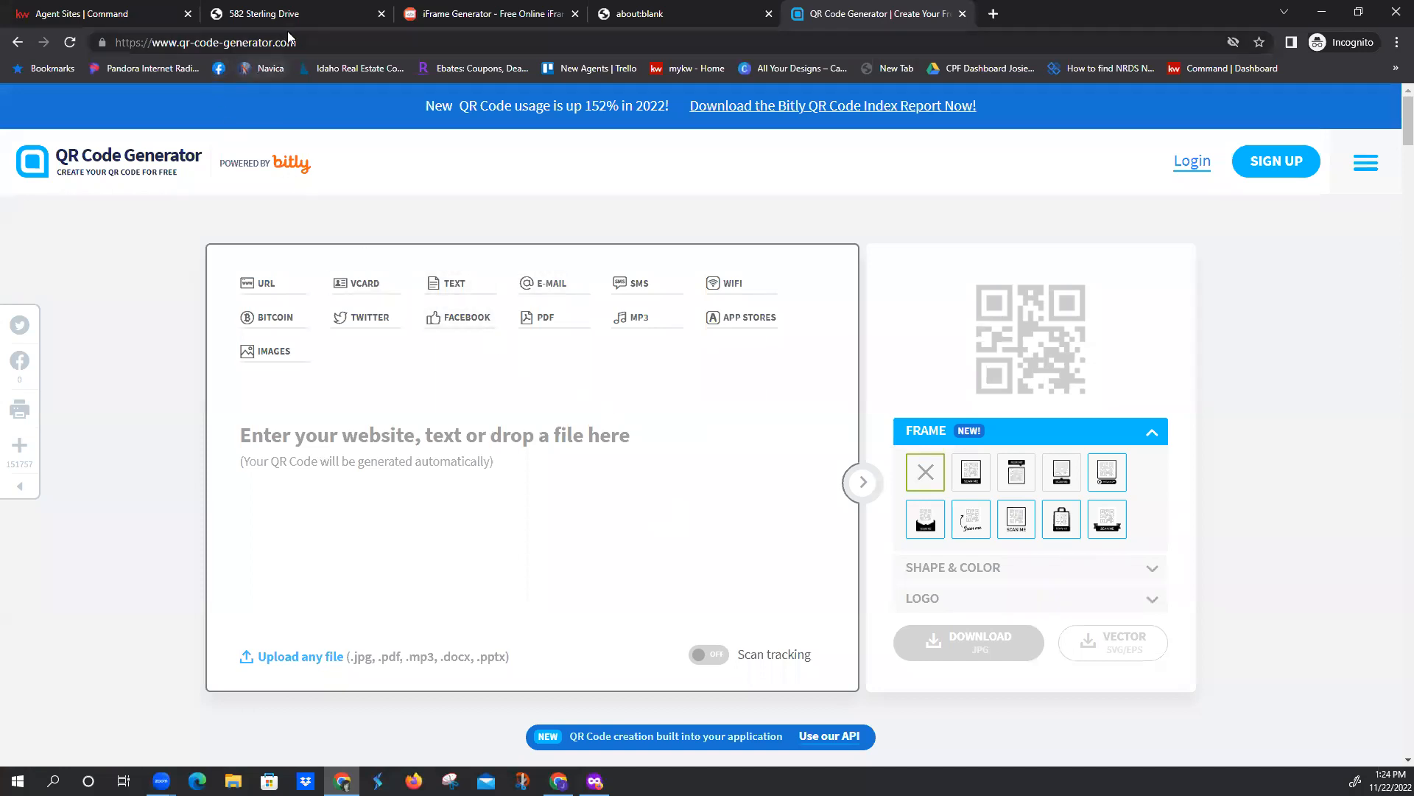
click(300, 16)
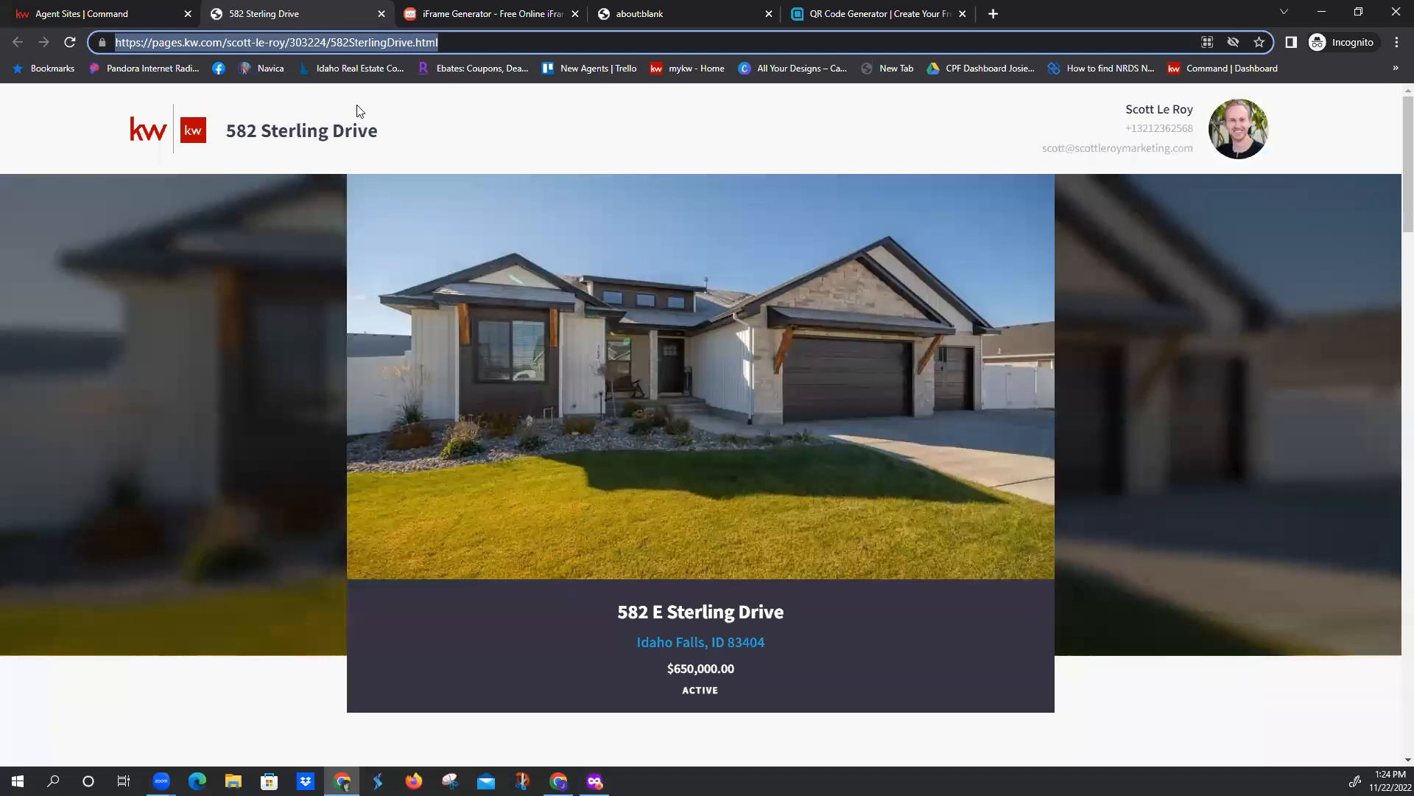
click(847, 15)
click(275, 432)
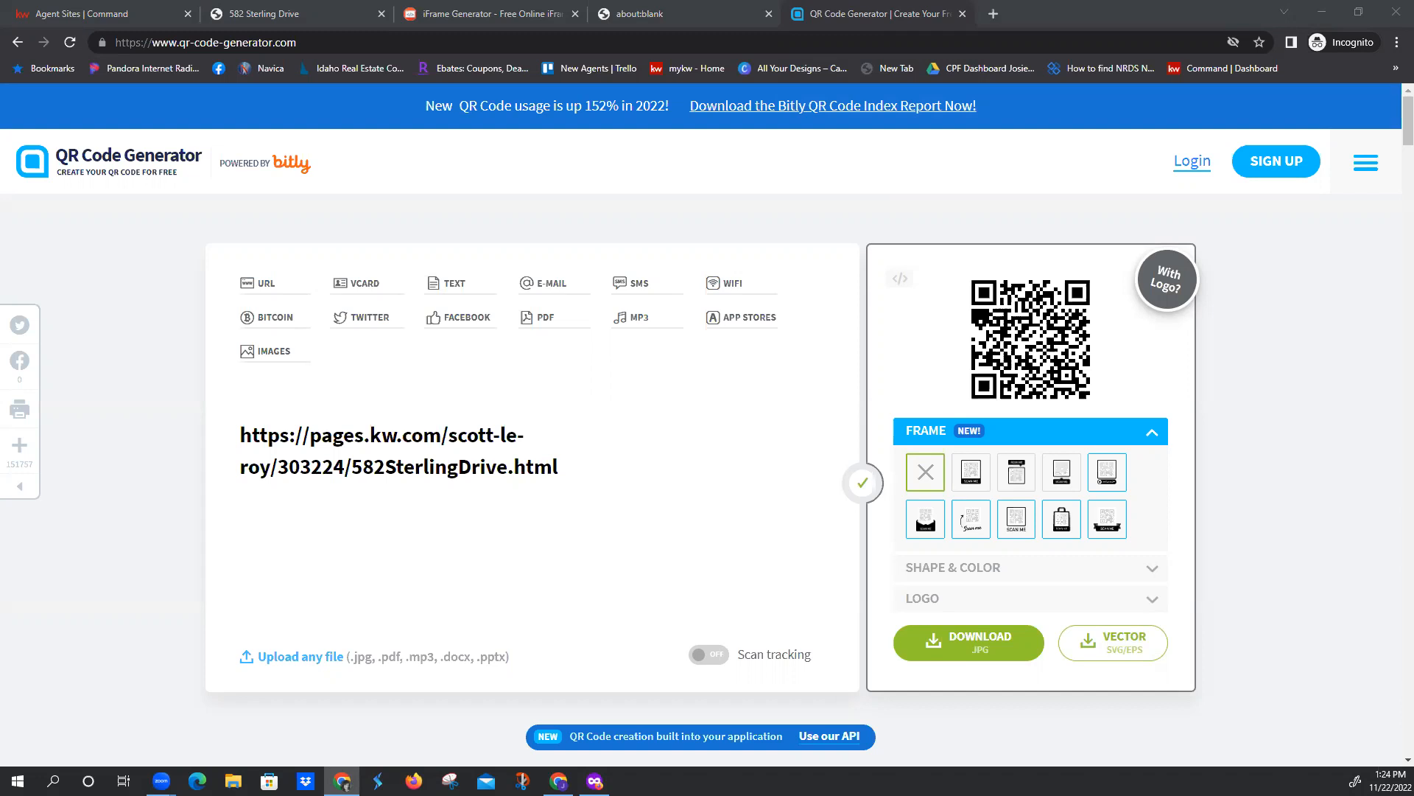
Switch back to the Consumer section in KW Command
click(129, 12)
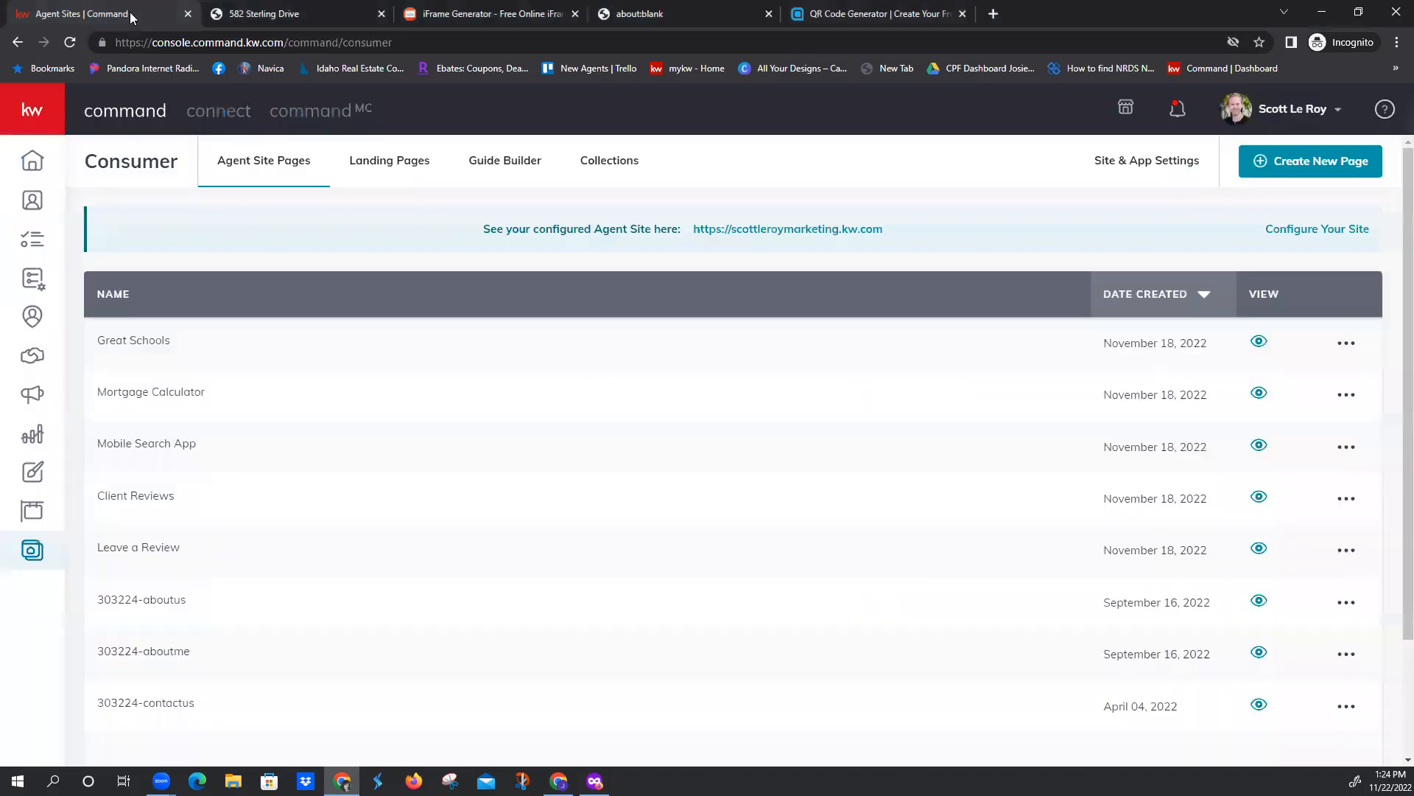